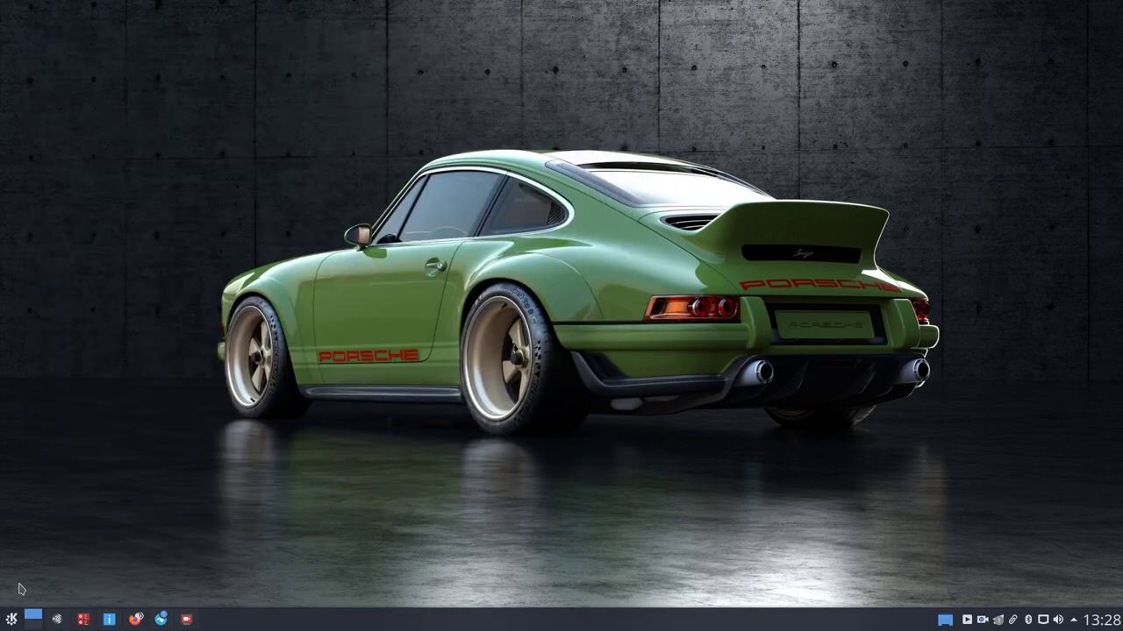
Open the Plasma system preferences (Preferencias del sistema) from the favourite applications
click(11, 619)
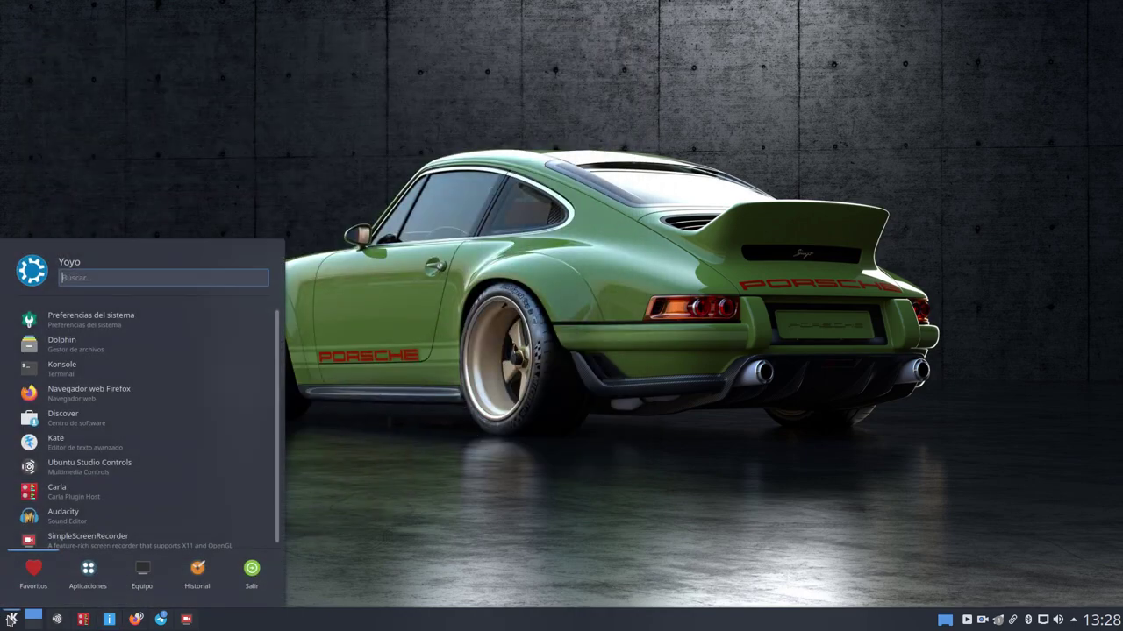
drag(92, 337, 91, 331)
click(91, 331)
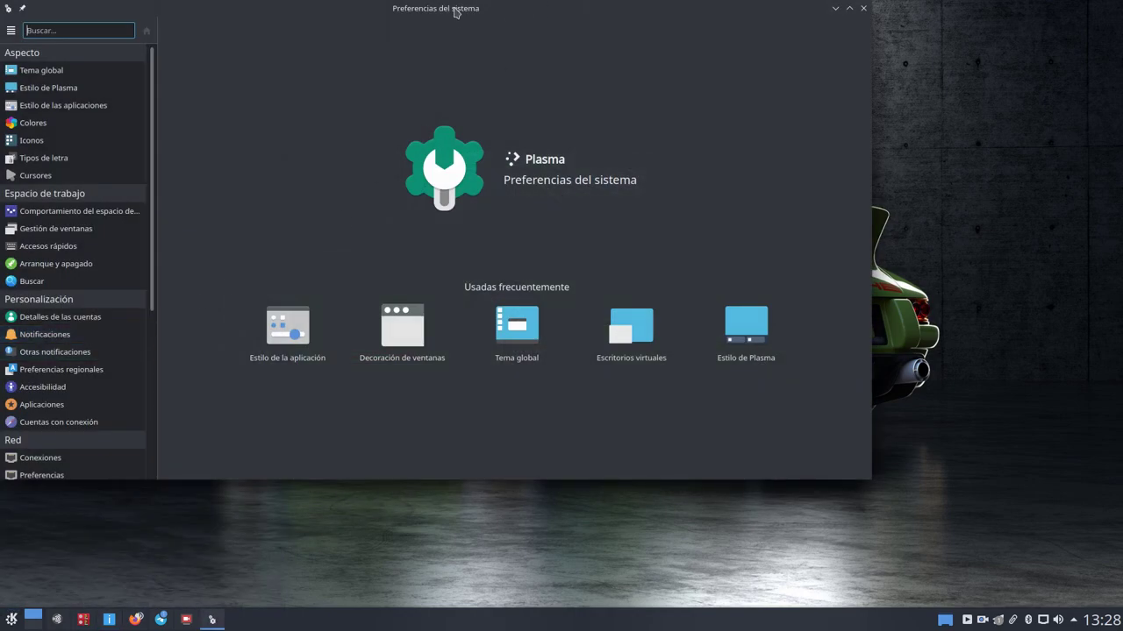
Move the Preferencias del sistema window towards the middle of the desktop, and minimize and restore it
drag(454, 12, 597, 51)
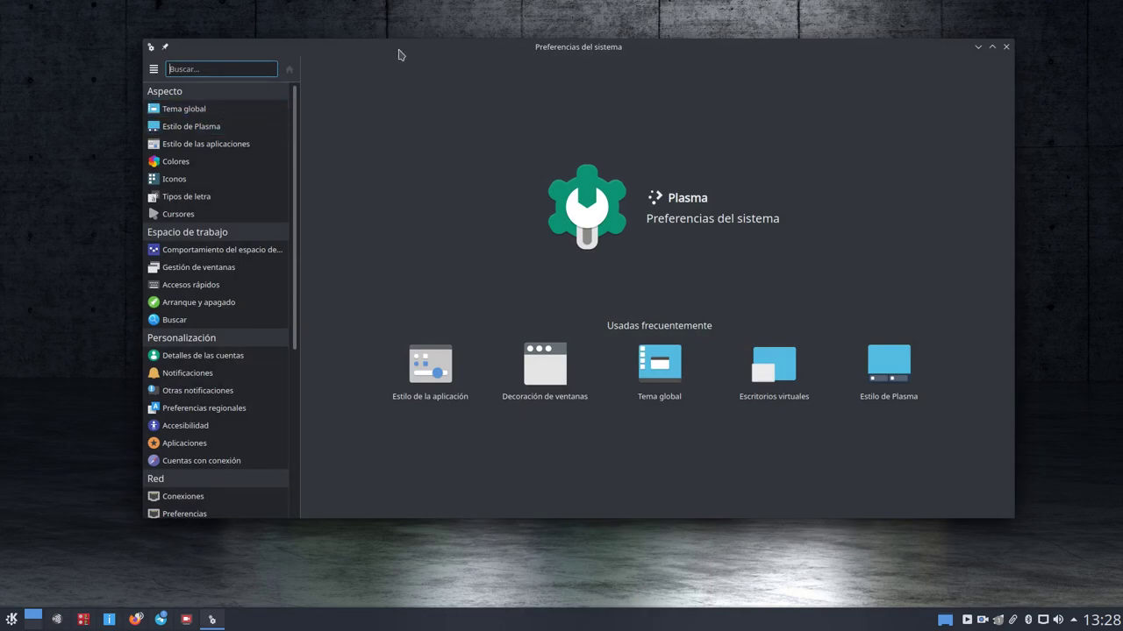
drag(398, 54, 374, 83)
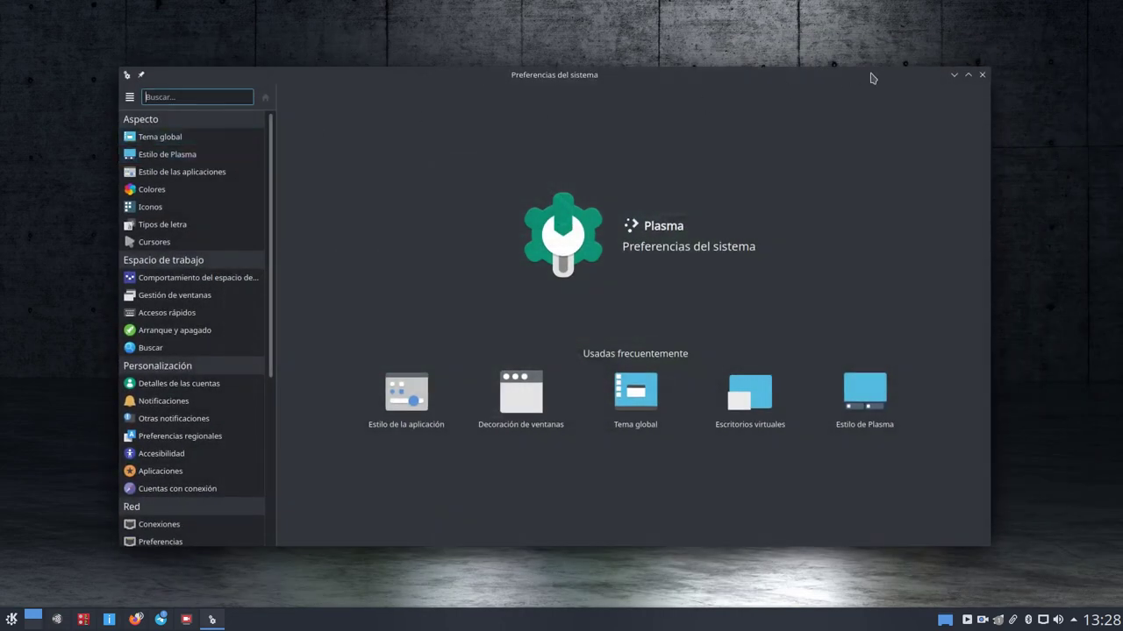
click(954, 75)
click(215, 619)
Examine the appearance settings for the global theme, Plasma style, application style, window decorations and colours
click(185, 140)
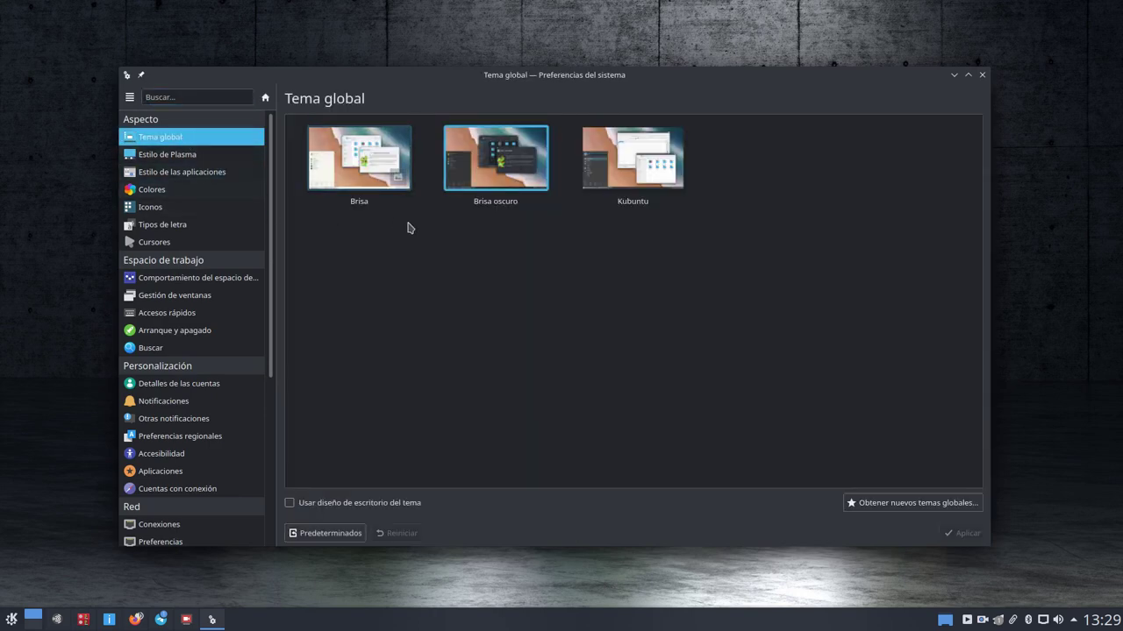
click(189, 161)
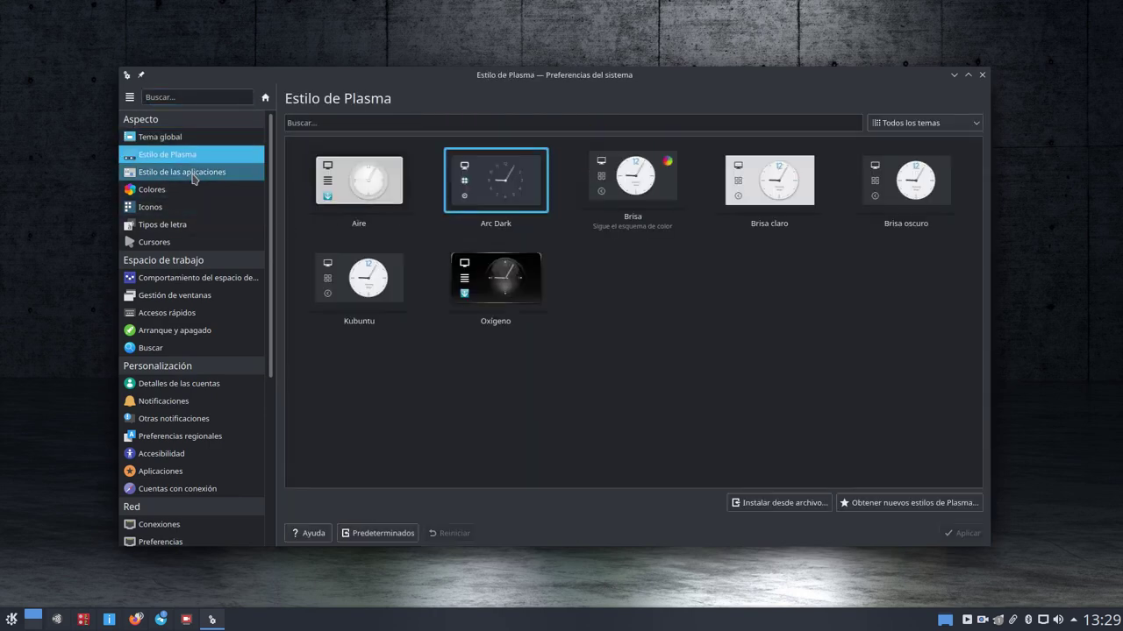
click(166, 172)
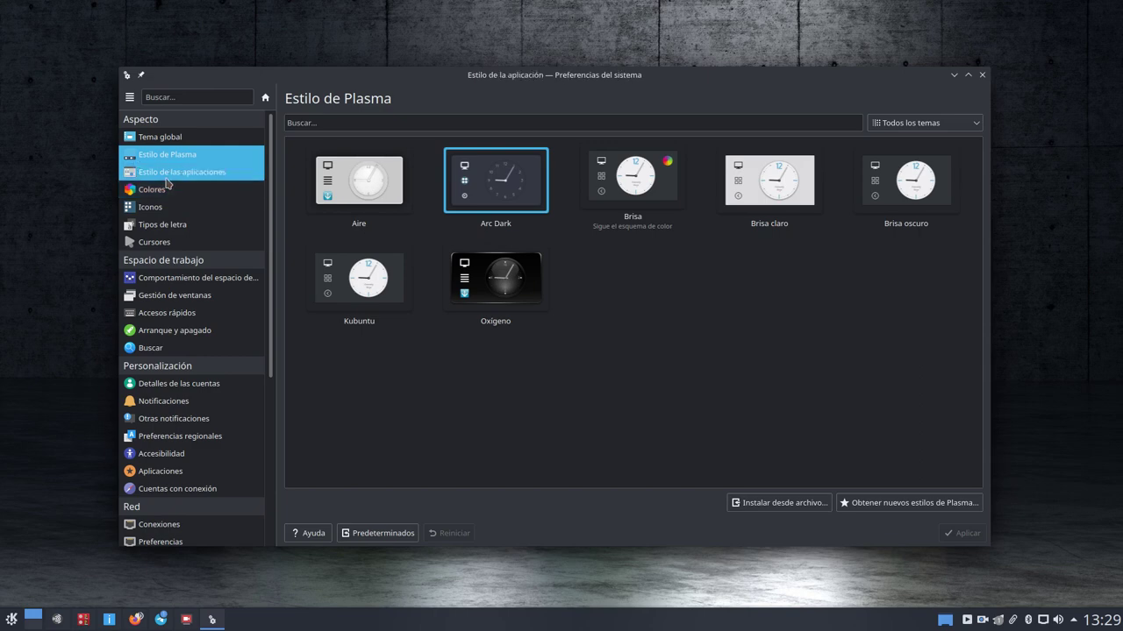
click(334, 138)
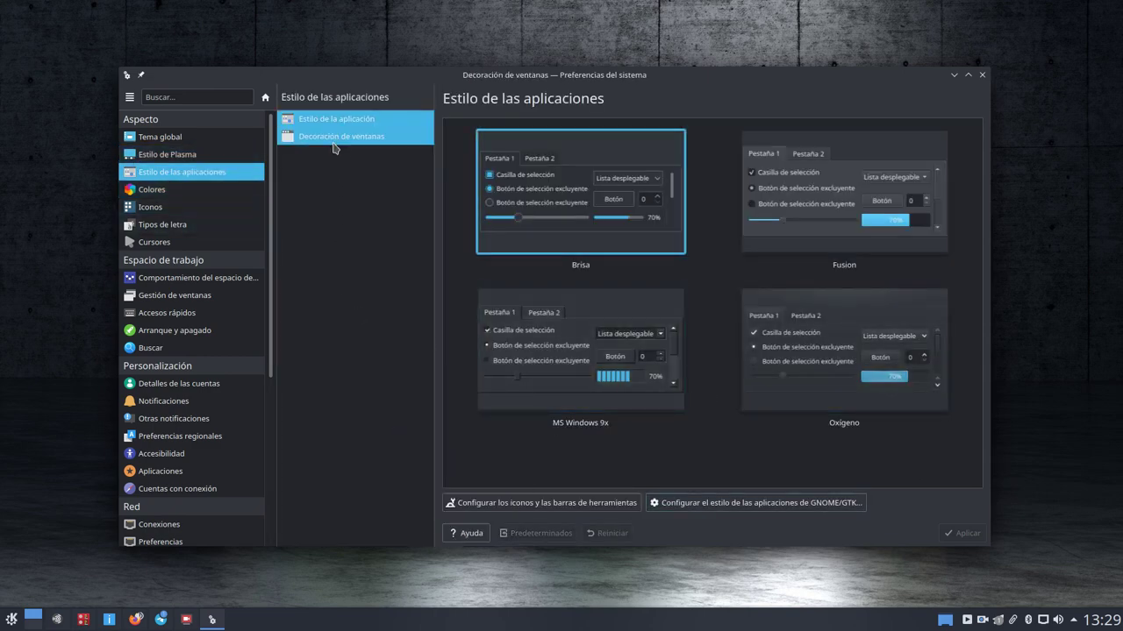
click(175, 190)
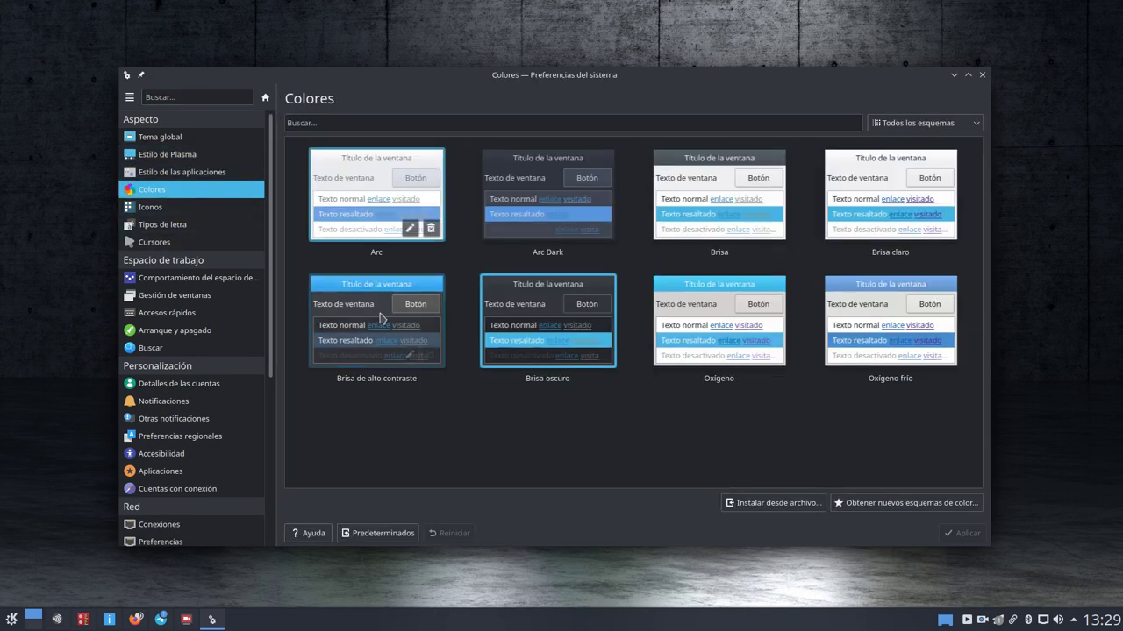
Examine the appearance settings for icons, emoticons, fonts, font management and cursors
click(151, 207)
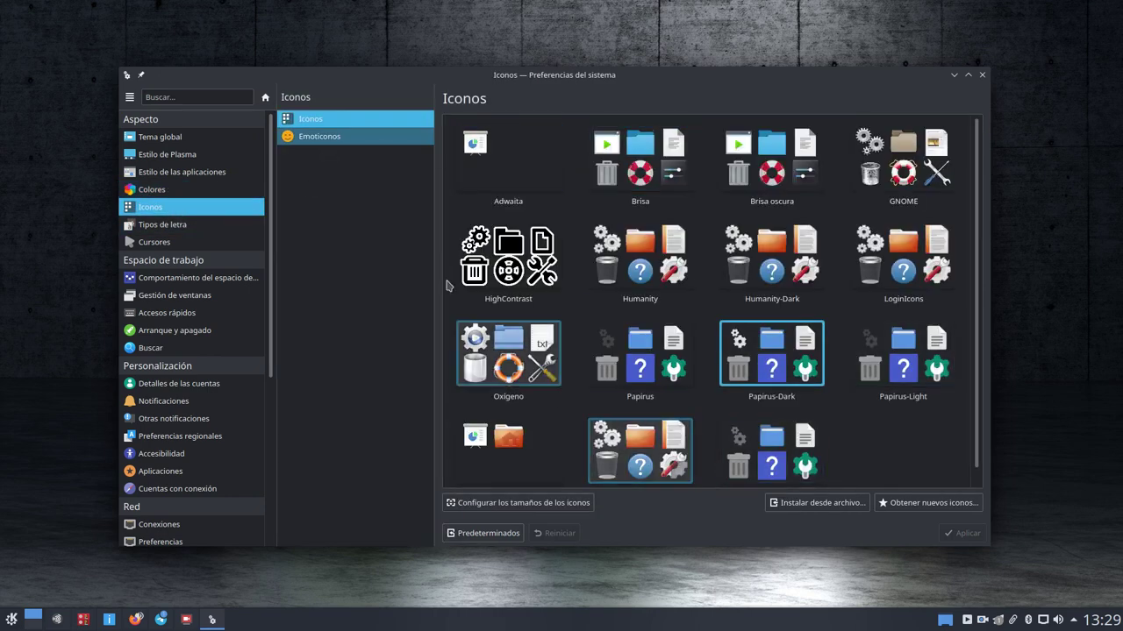
click(313, 136)
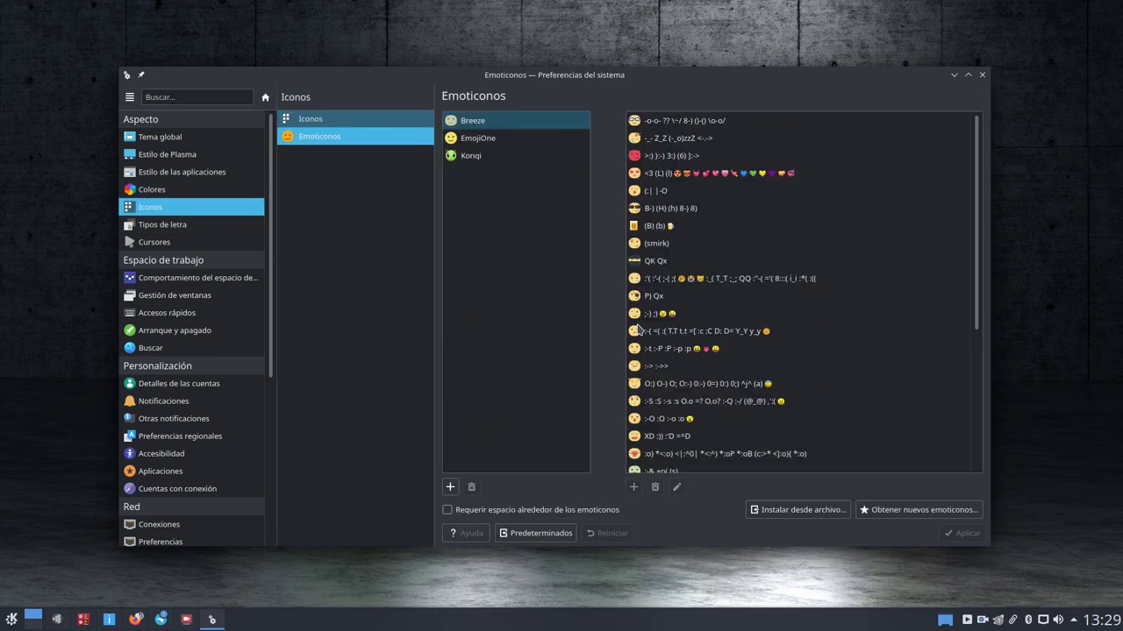
click(162, 225)
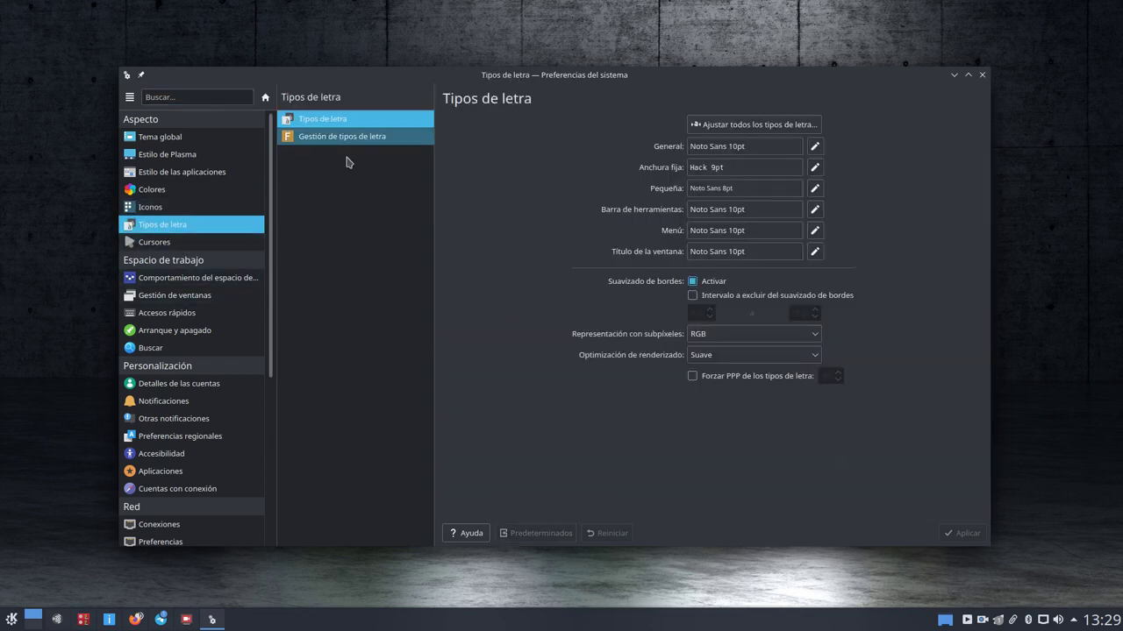
click(354, 139)
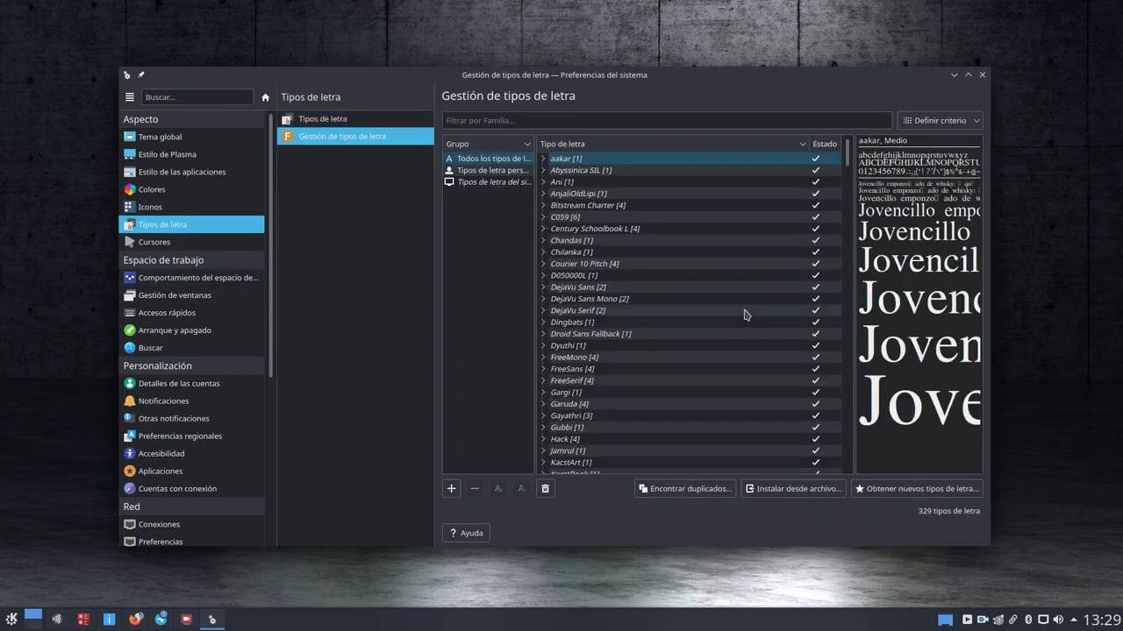
click(194, 244)
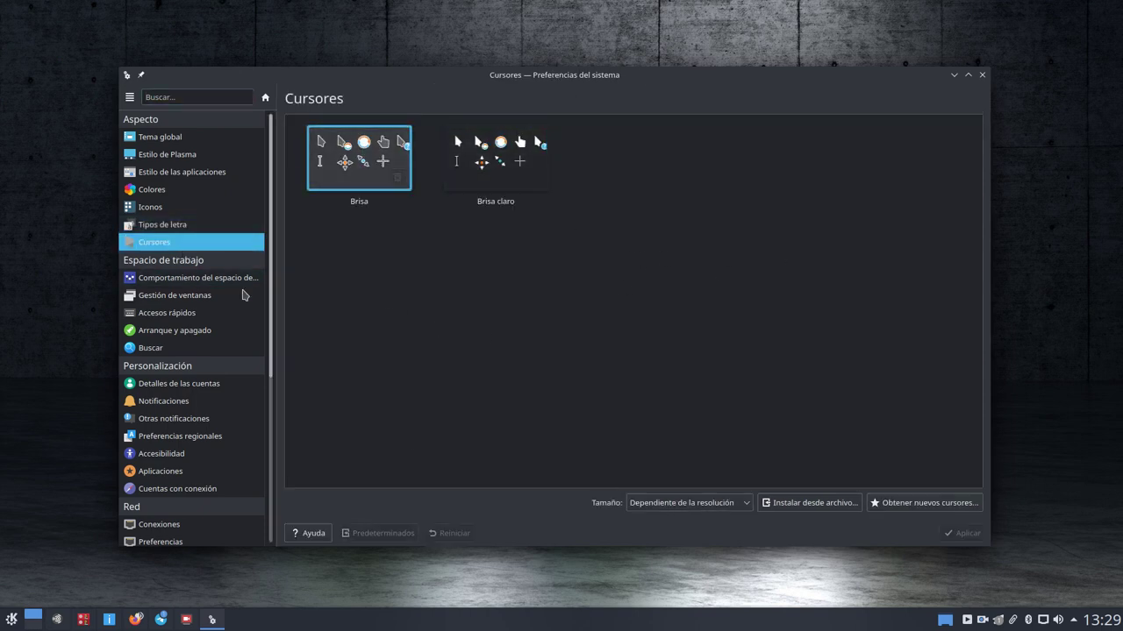
Examine the workspace behaviour settings, from general behaviour and screen edges through desktop effects, screen locking and virtual desktops to activities
click(190, 279)
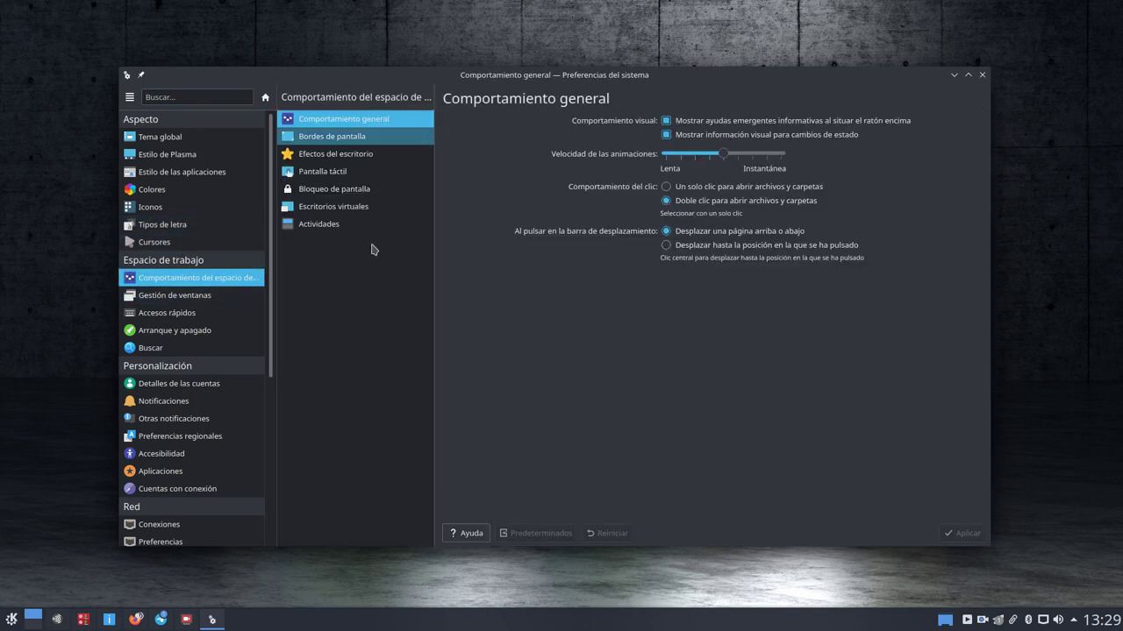
click(337, 137)
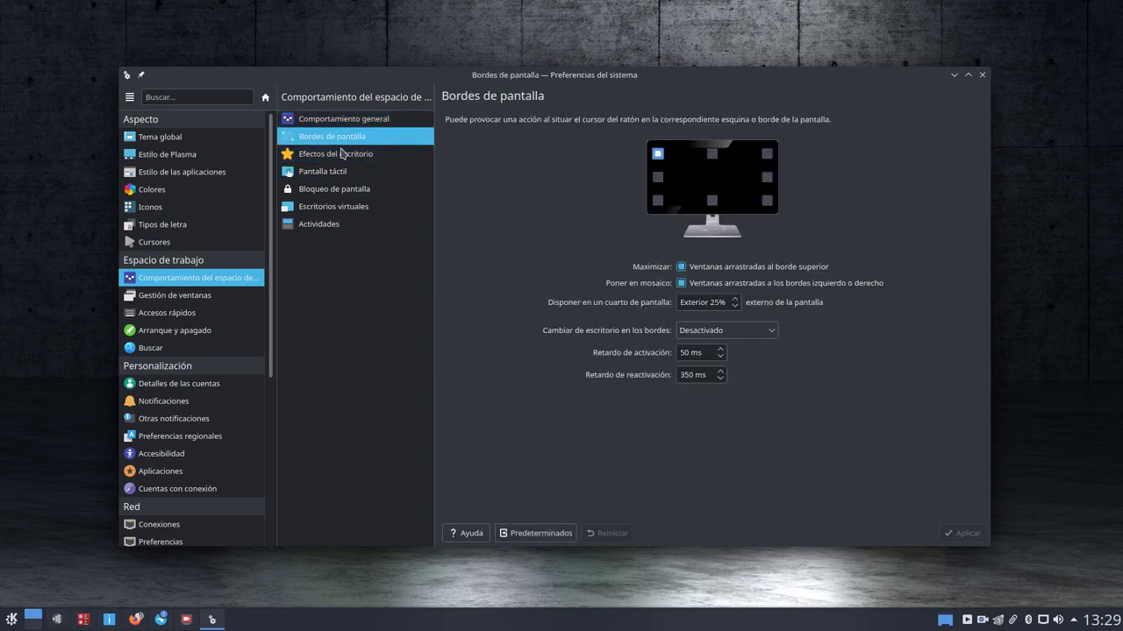
click(342, 154)
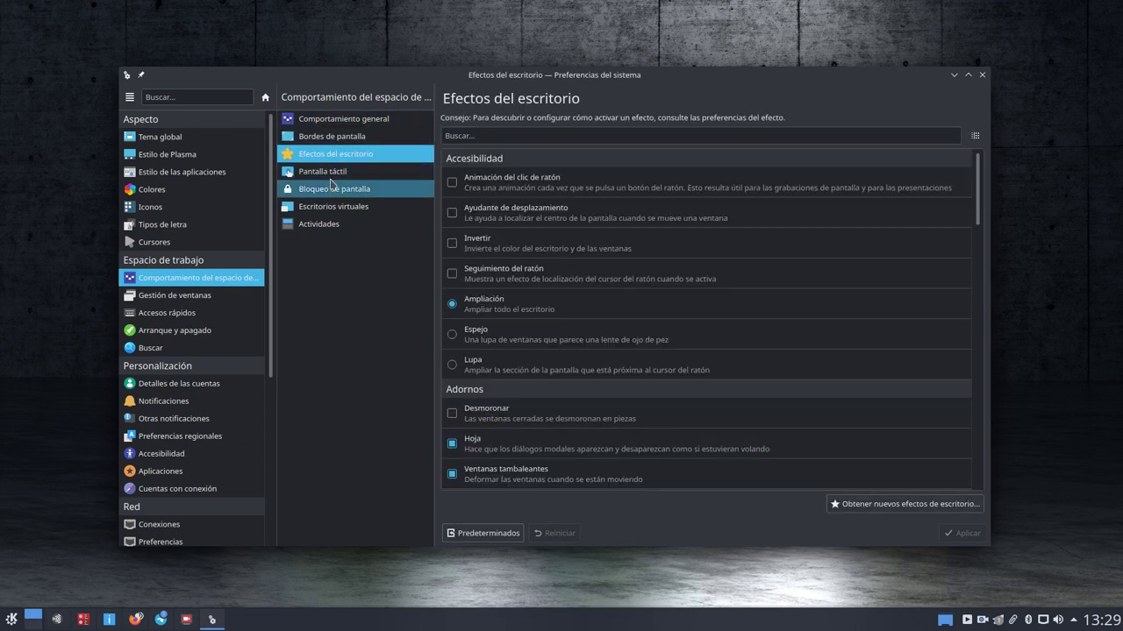
click(331, 172)
click(341, 197)
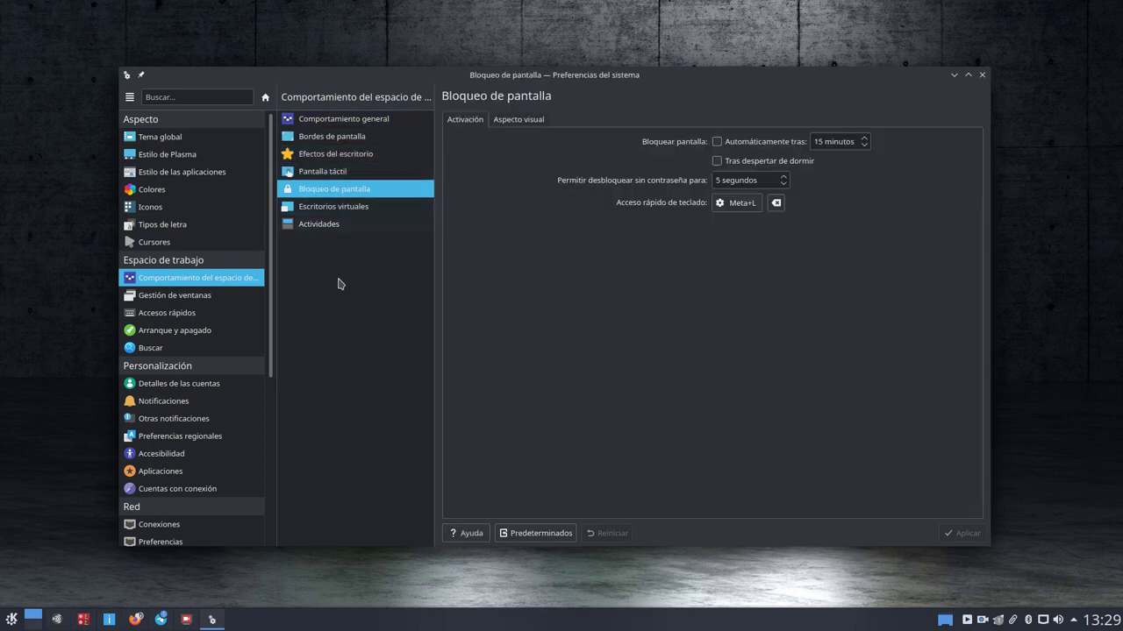
click(341, 208)
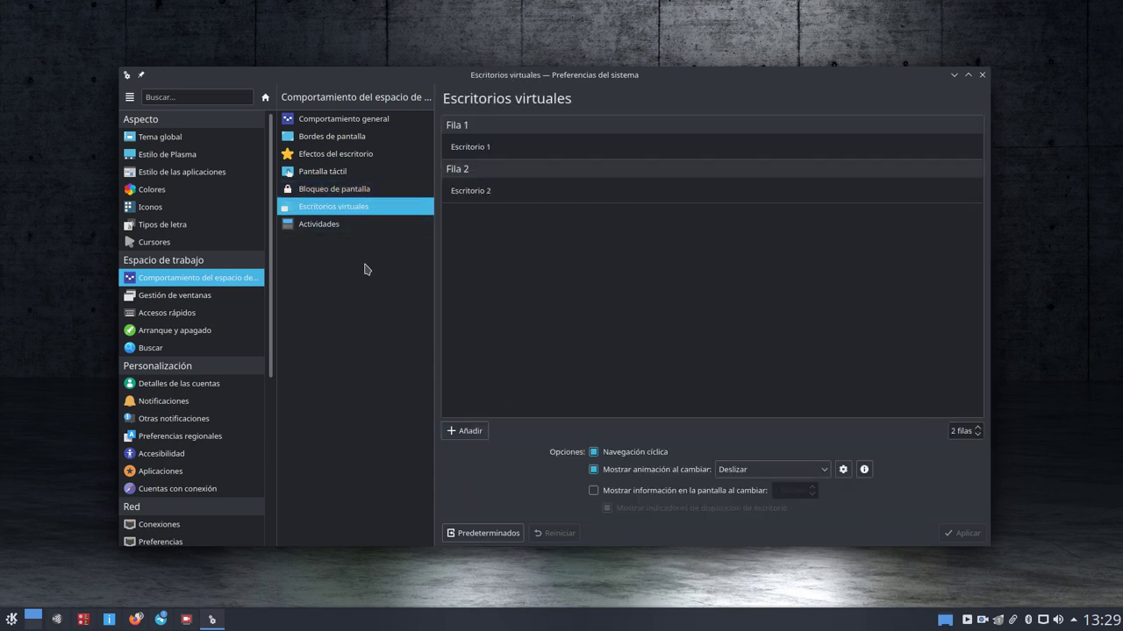
click(319, 224)
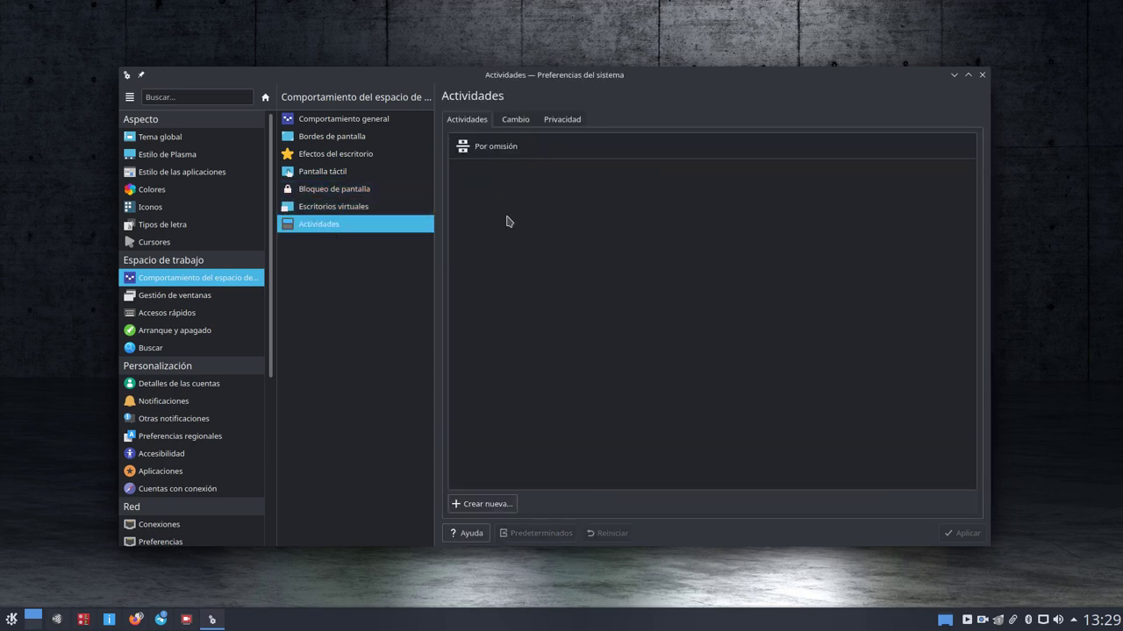
Examine the window management settings: window behaviour including its advanced options, task switcher, KWin scripts and window rules
click(210, 297)
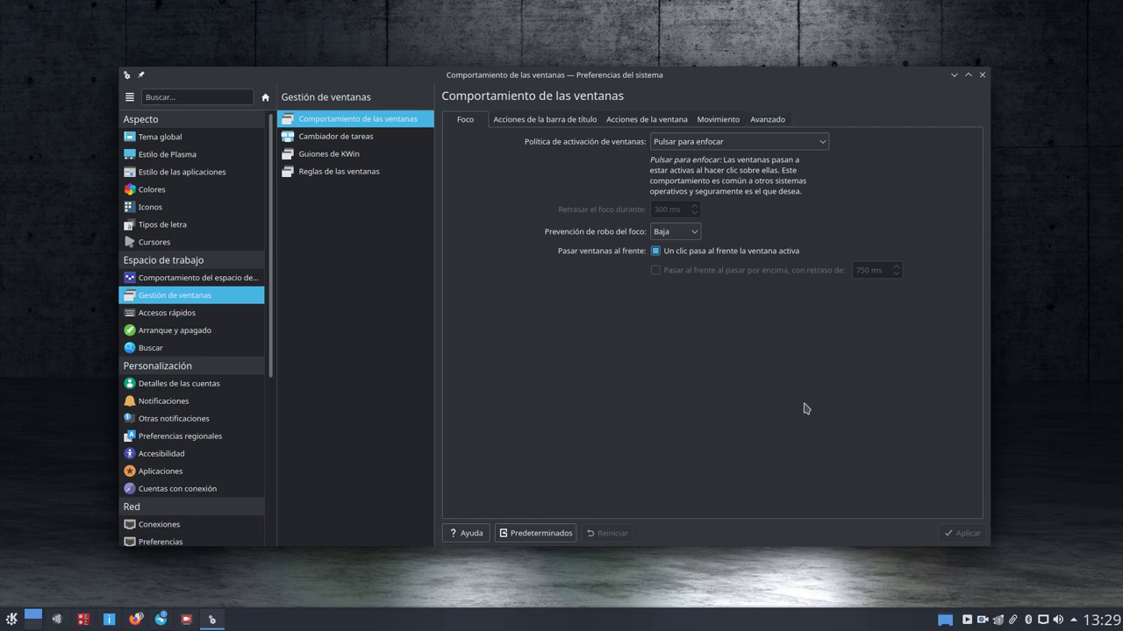
click(526, 125)
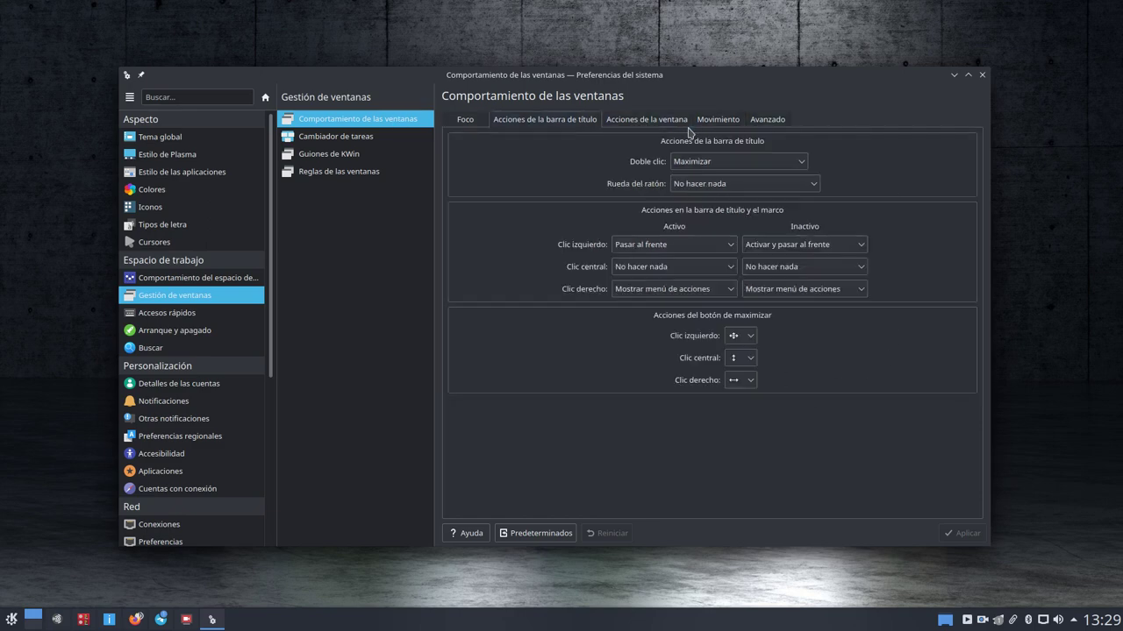
click(672, 125)
click(765, 120)
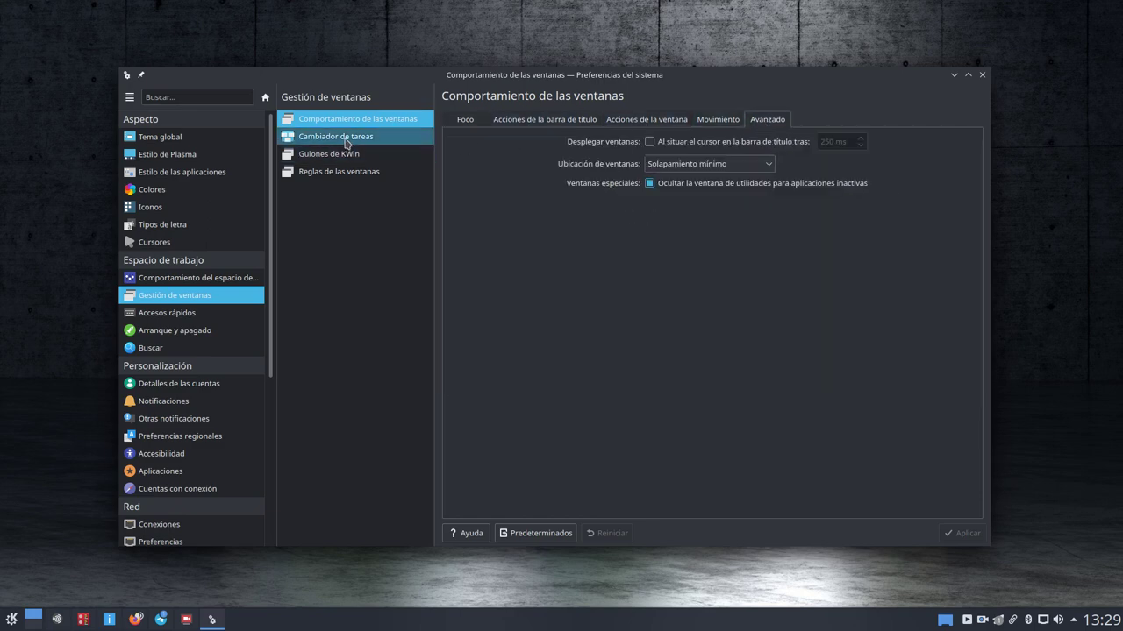
click(342, 137)
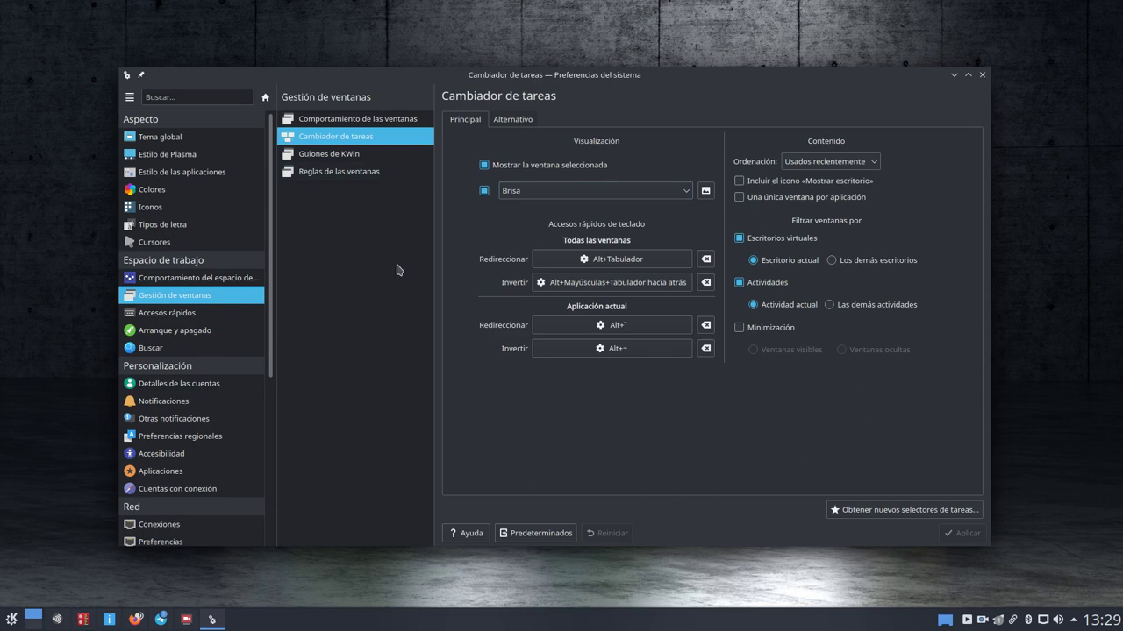
click(342, 153)
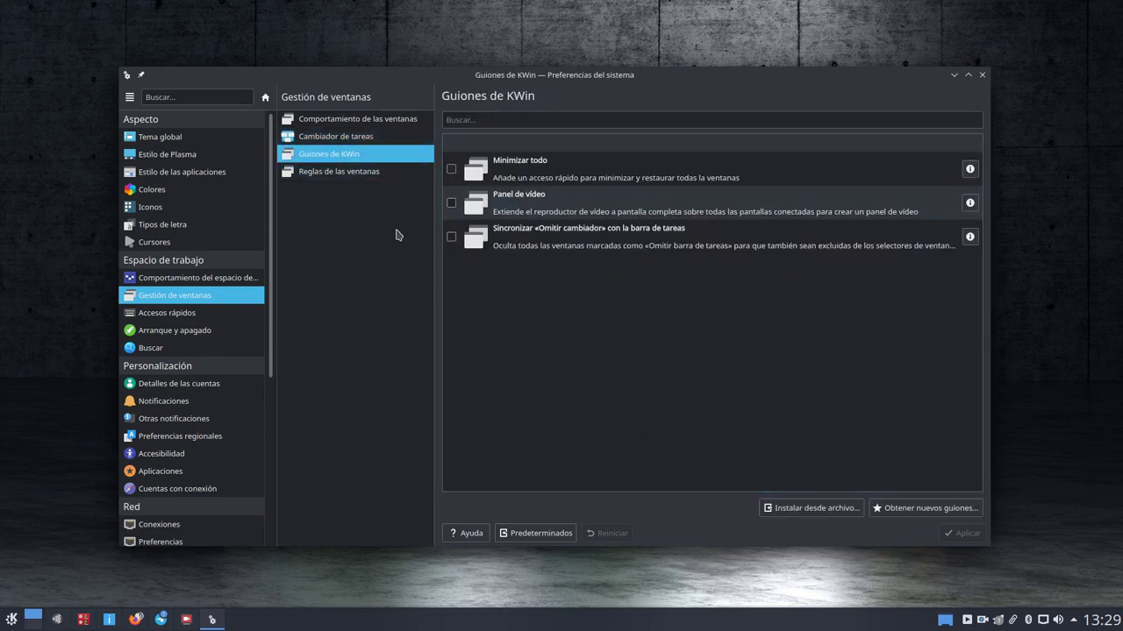
click(367, 173)
Examine the global shortcuts of KDE Daemon and KRunner, plus the standard, web and custom shortcut settings
click(175, 314)
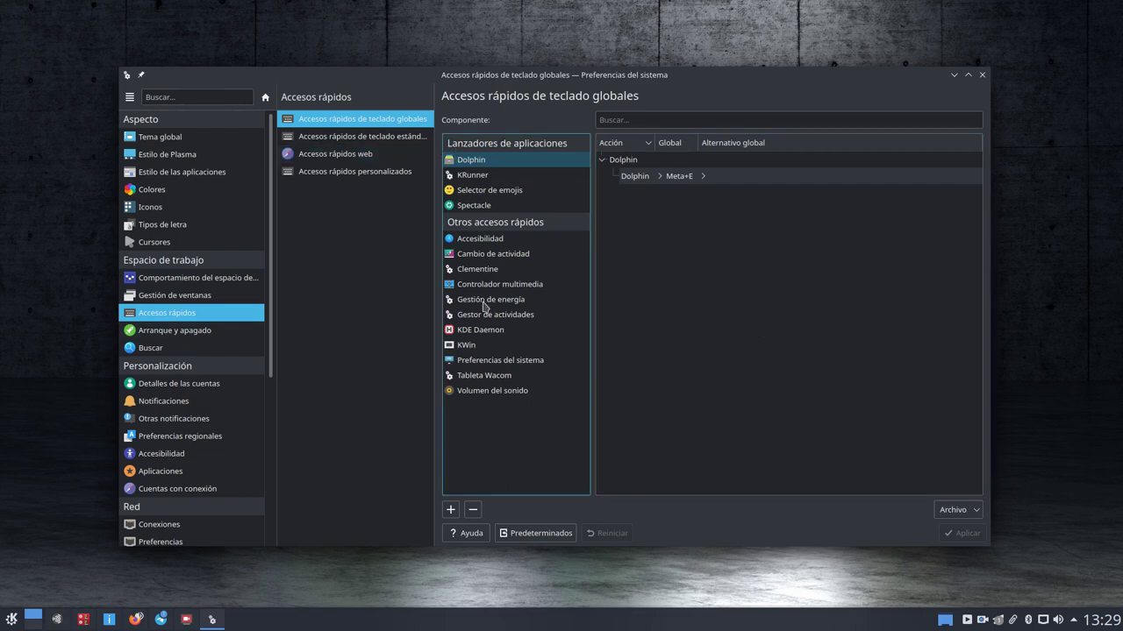
click(478, 331)
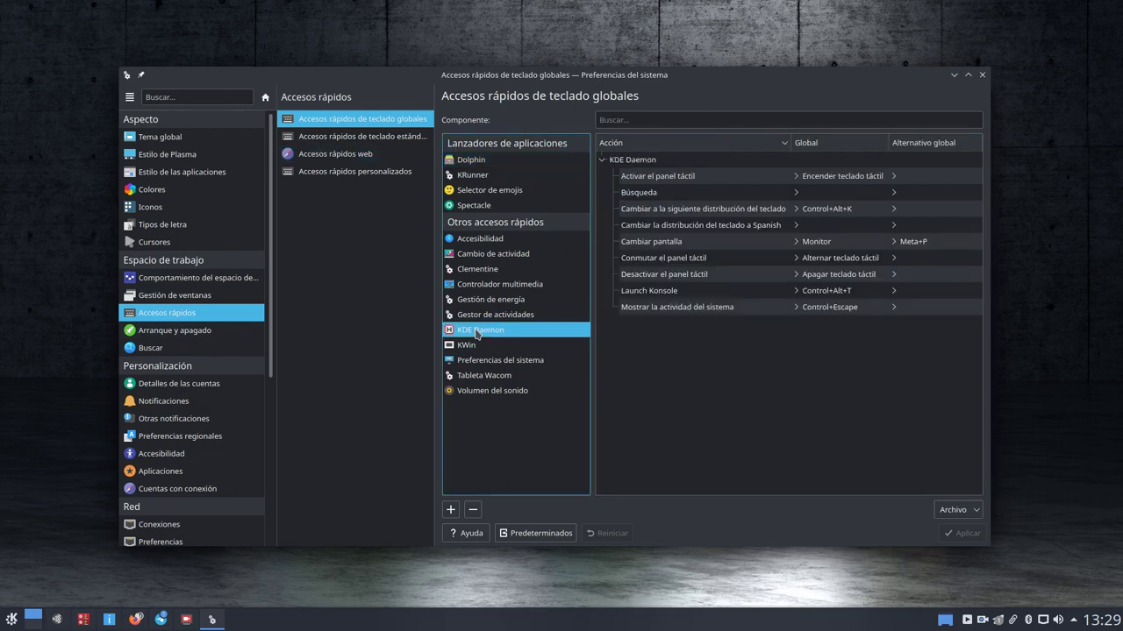
click(468, 179)
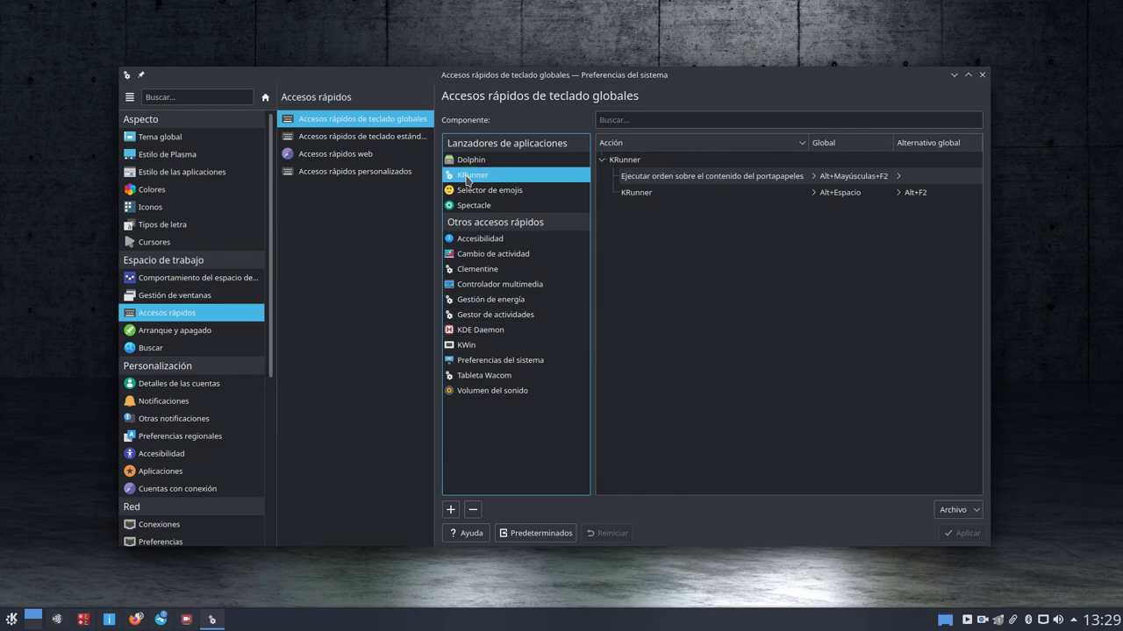
click(337, 136)
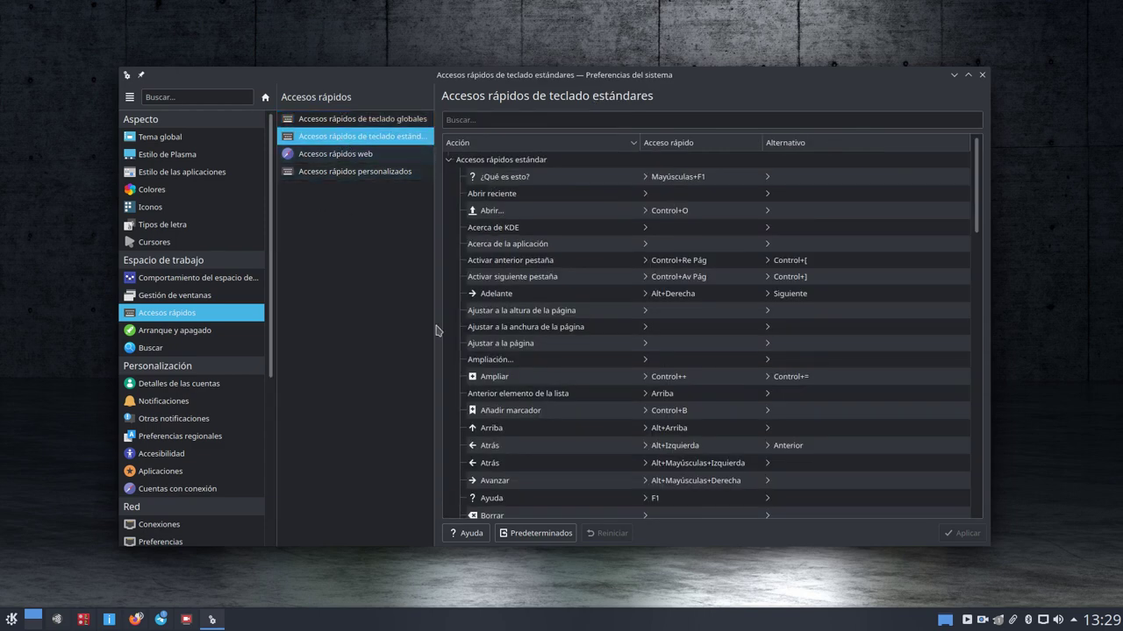
click(346, 155)
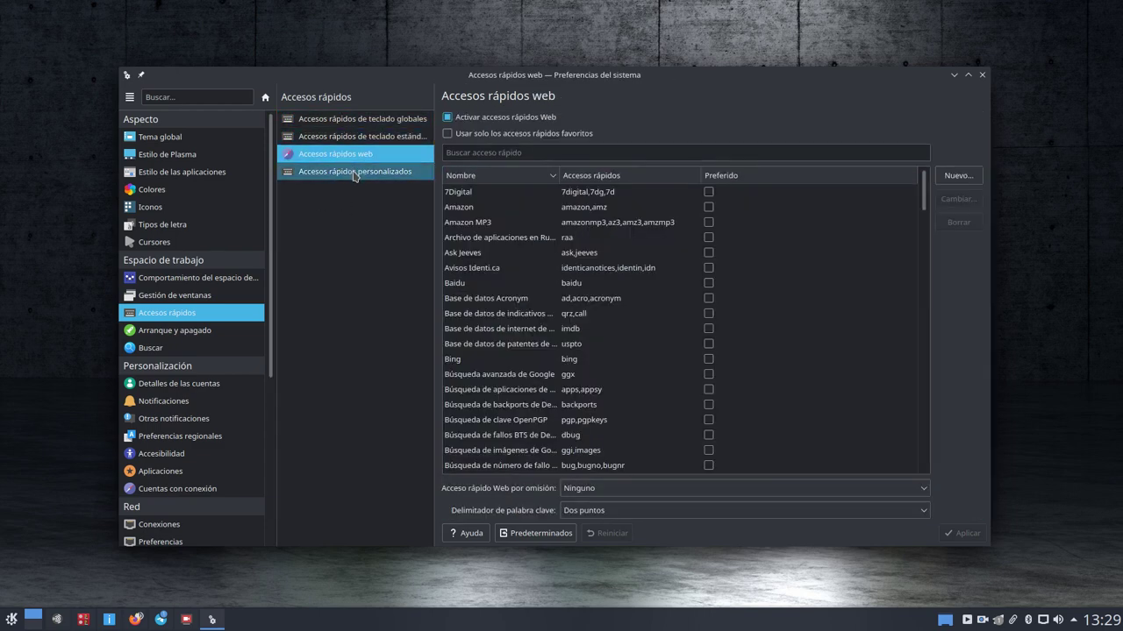
click(355, 171)
Examine the startup and shutdown settings: SDDM login screen, autostart, background services, desktop session and splash screen
click(174, 329)
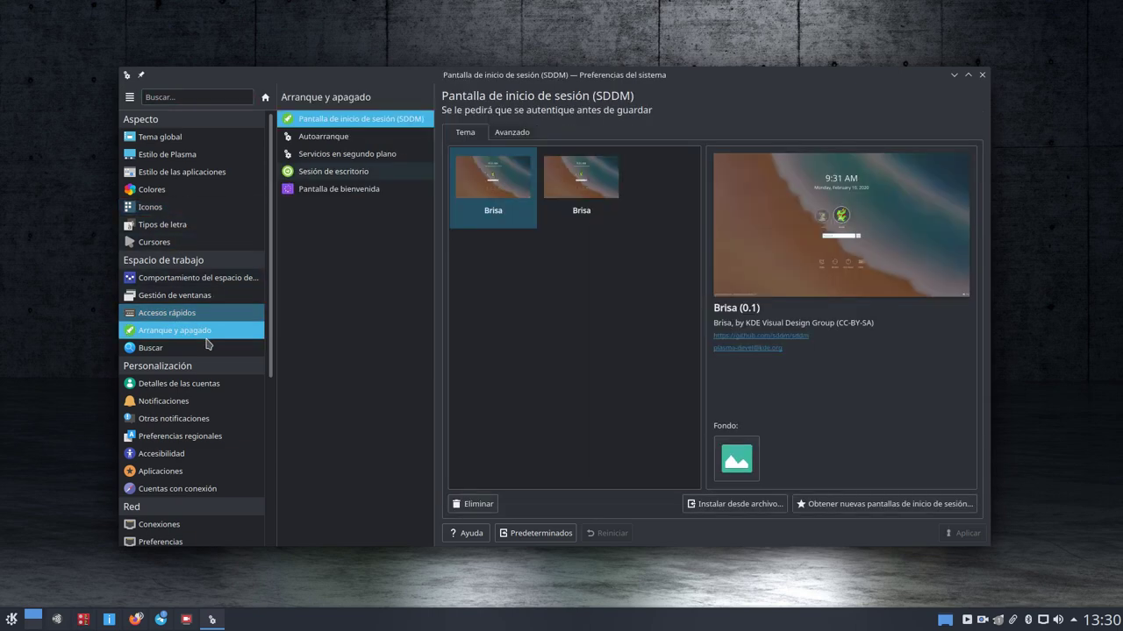
click(322, 138)
click(321, 155)
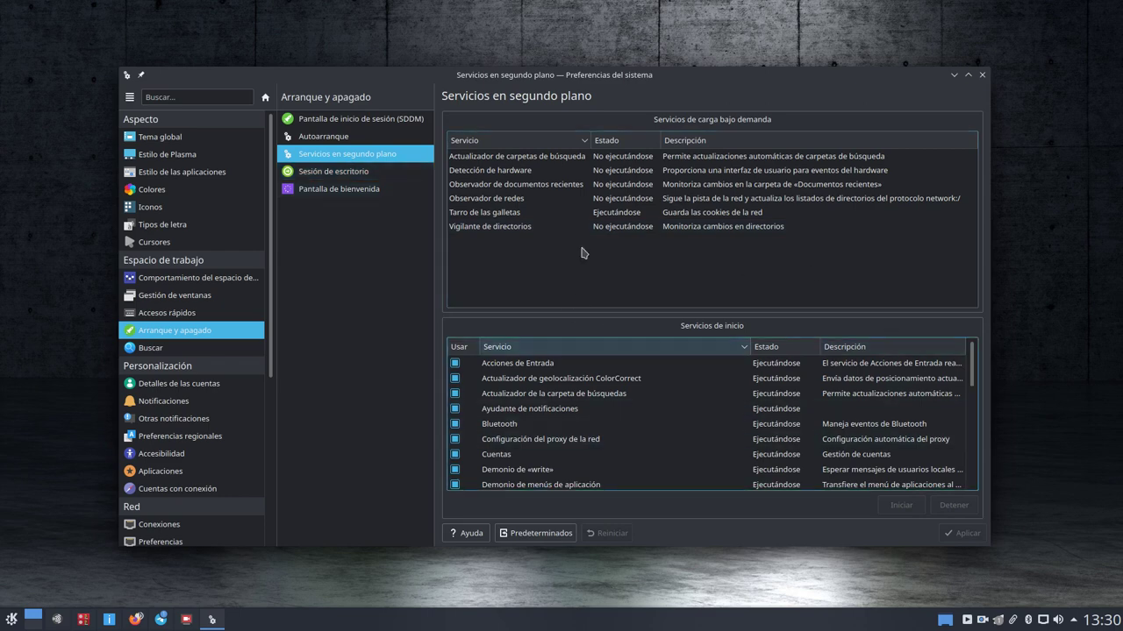
click(334, 172)
click(341, 195)
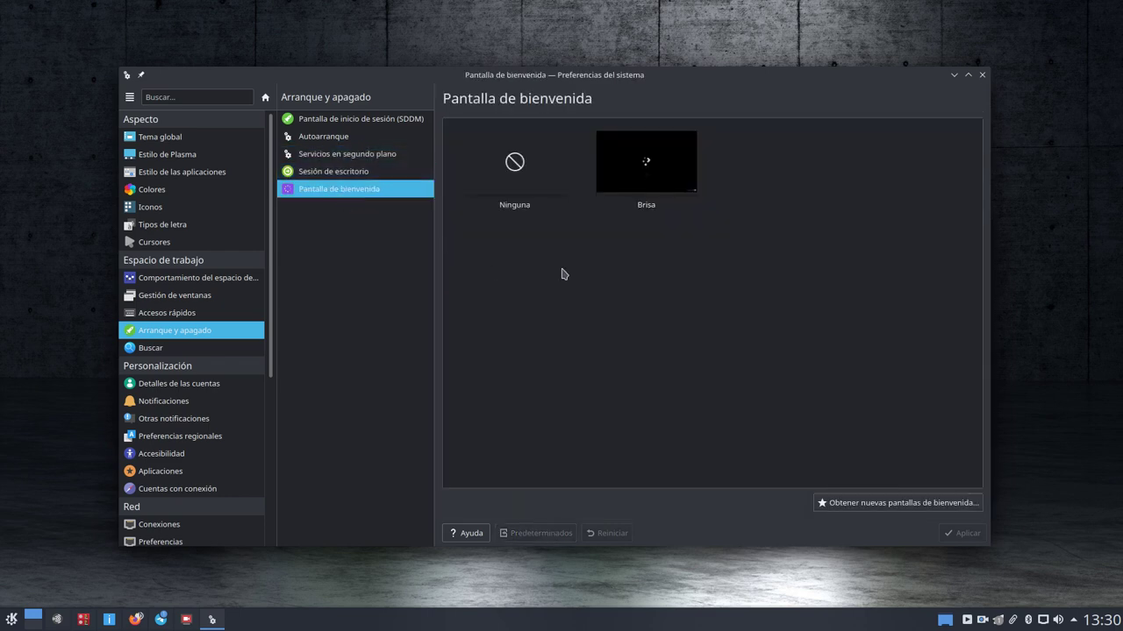
Examine the search settings for file search and the KRunner plugins
click(175, 348)
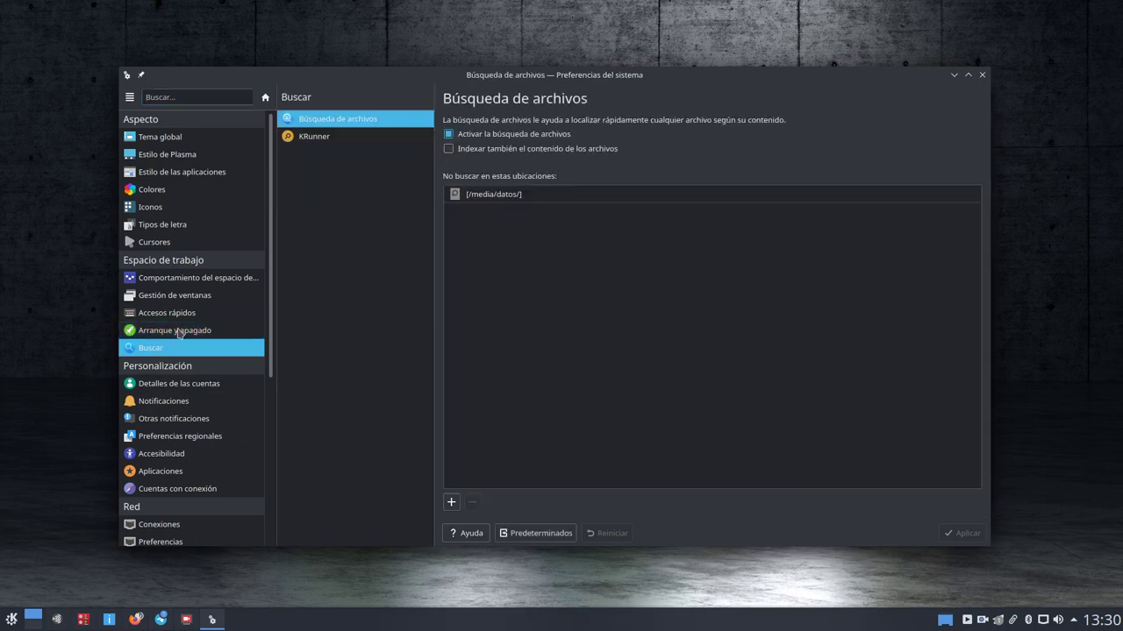
click(316, 136)
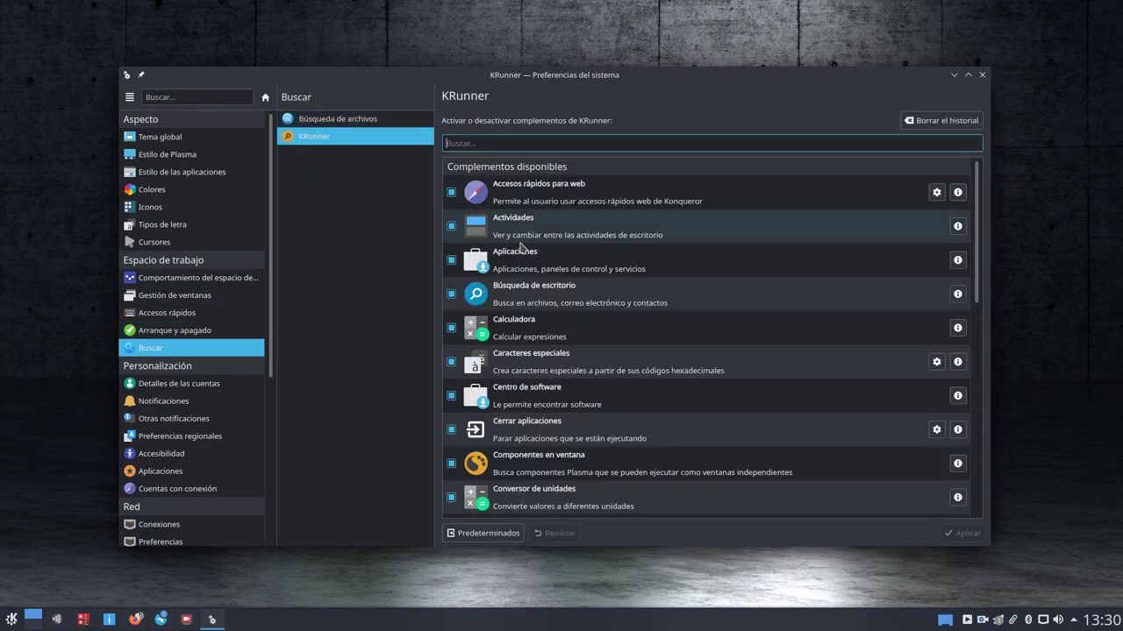
Look through the list of available KRunner plugins
scroll(627, 252, down, 4)
scroll(627, 253, down, 3)
scroll(618, 276, up, 5)
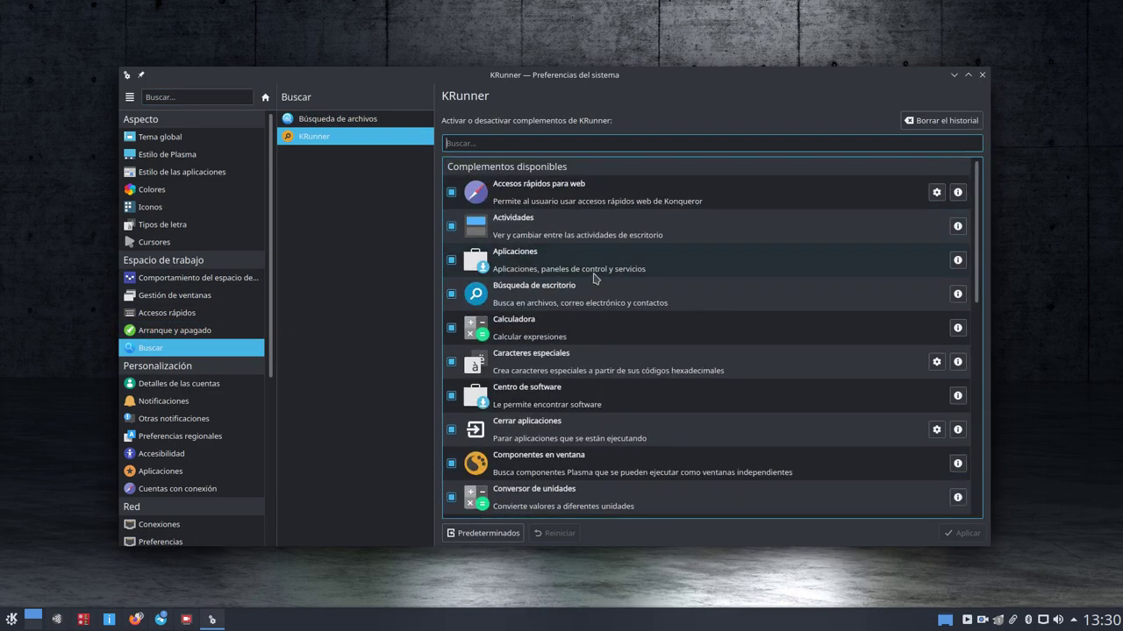
Examine the account details for KDE Wallet and the user manager, plus the notification and other notification settings
click(246, 383)
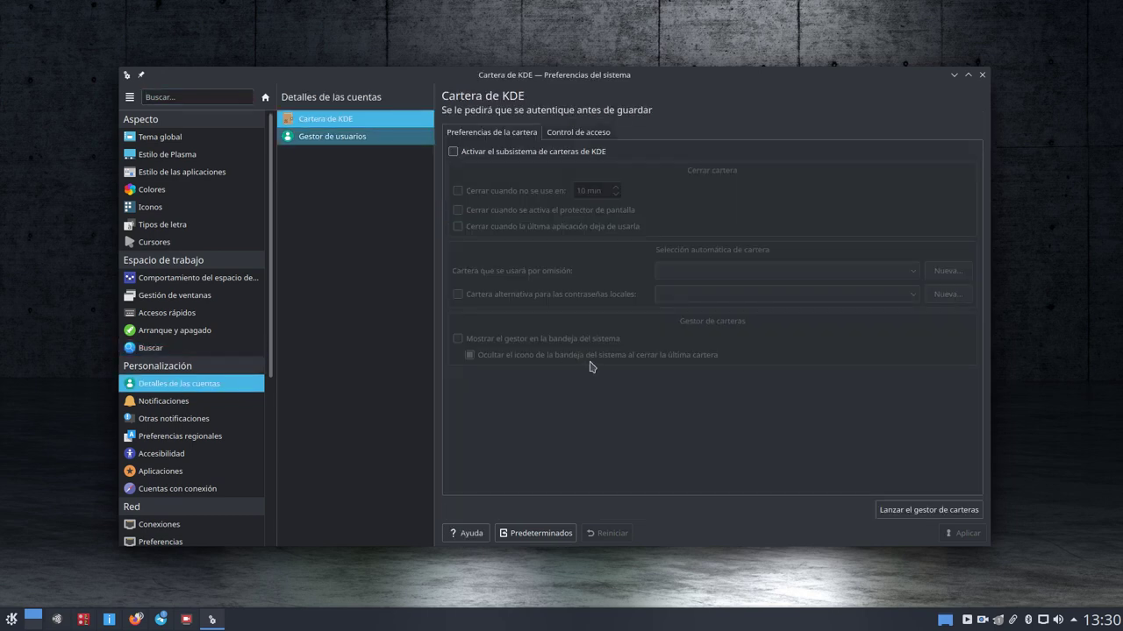
click(364, 140)
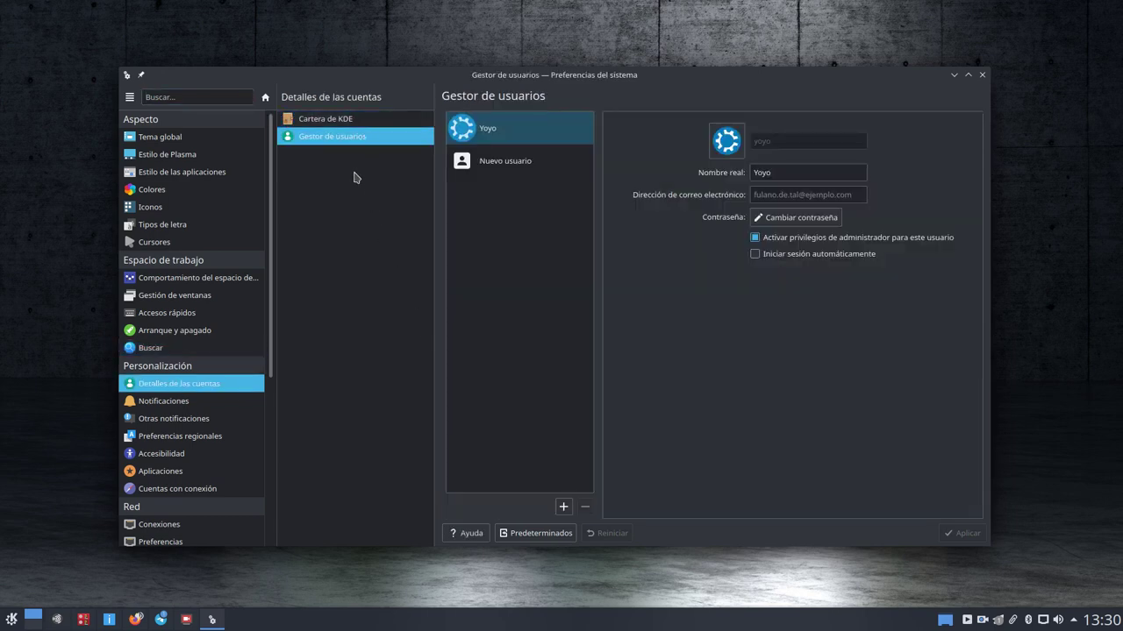
click(149, 401)
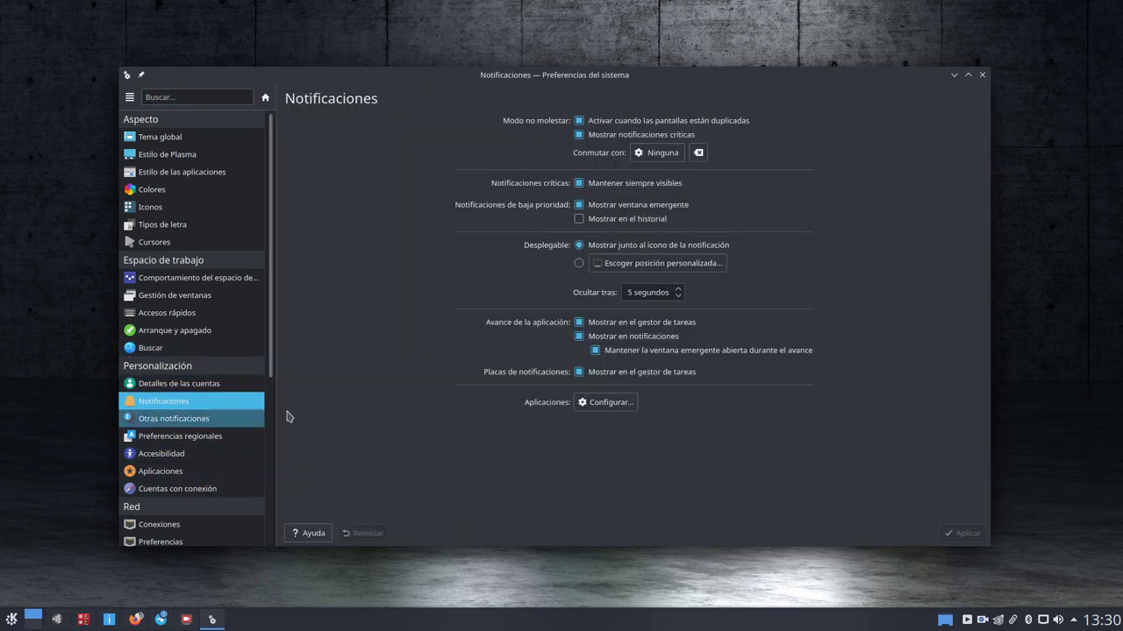
click(212, 419)
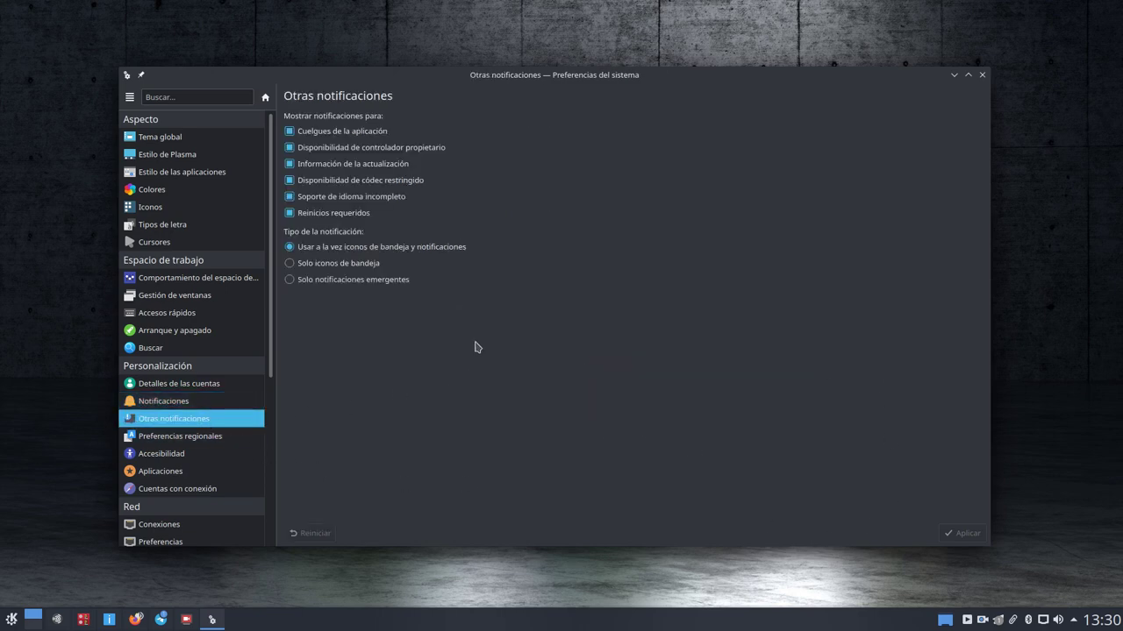
Examine the regional settings for language, formats, spell checker and date and time, plus the accessibility settings
click(189, 436)
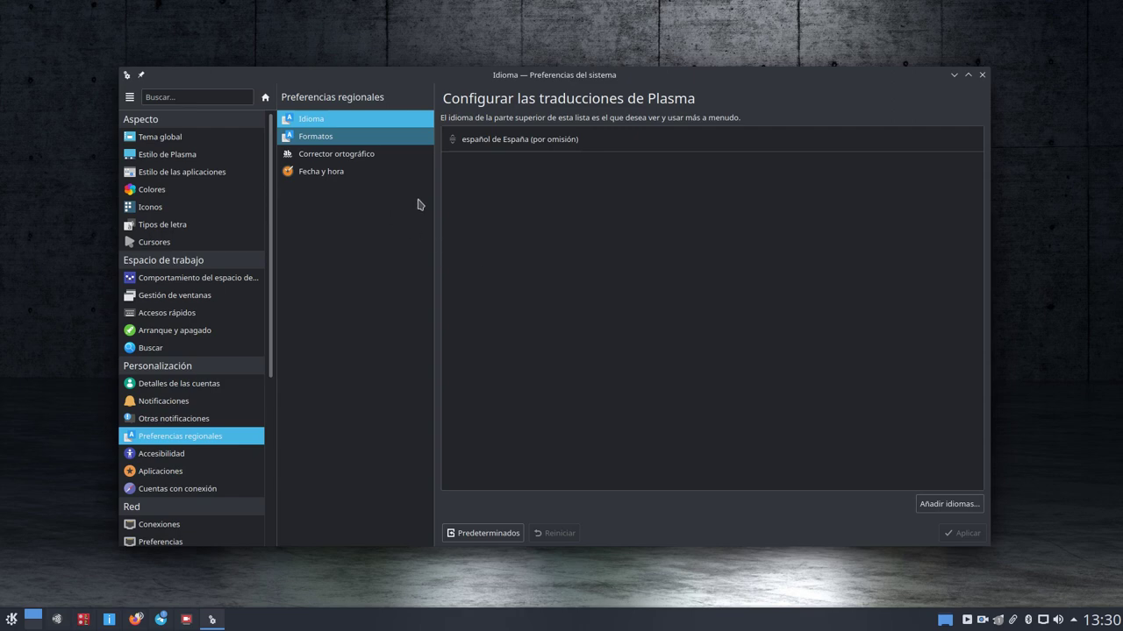
click(335, 138)
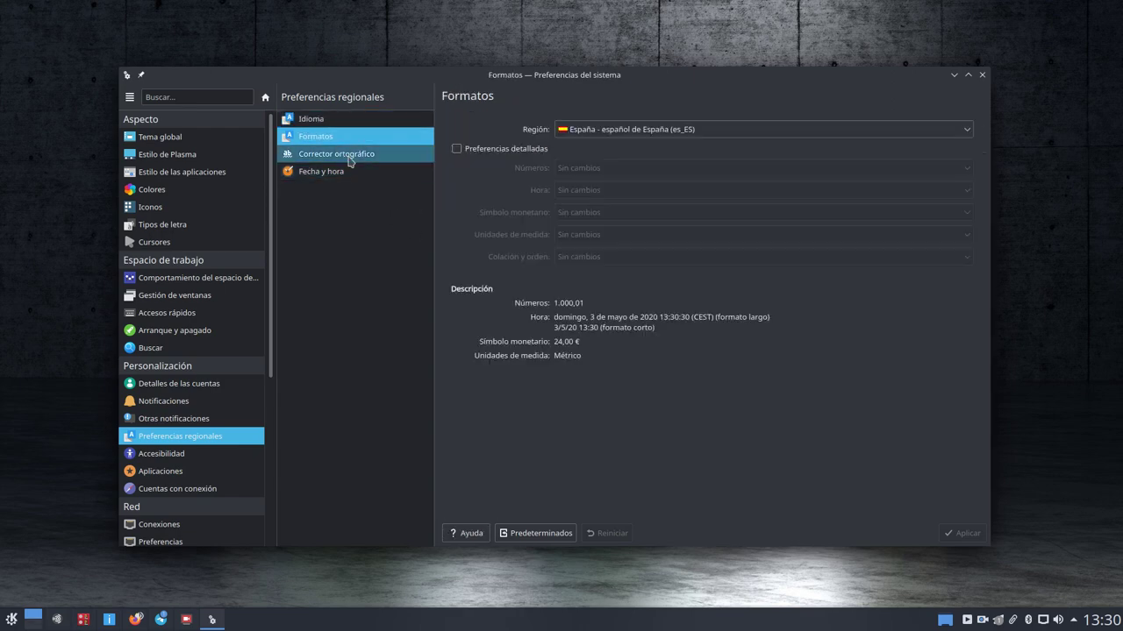
click(348, 156)
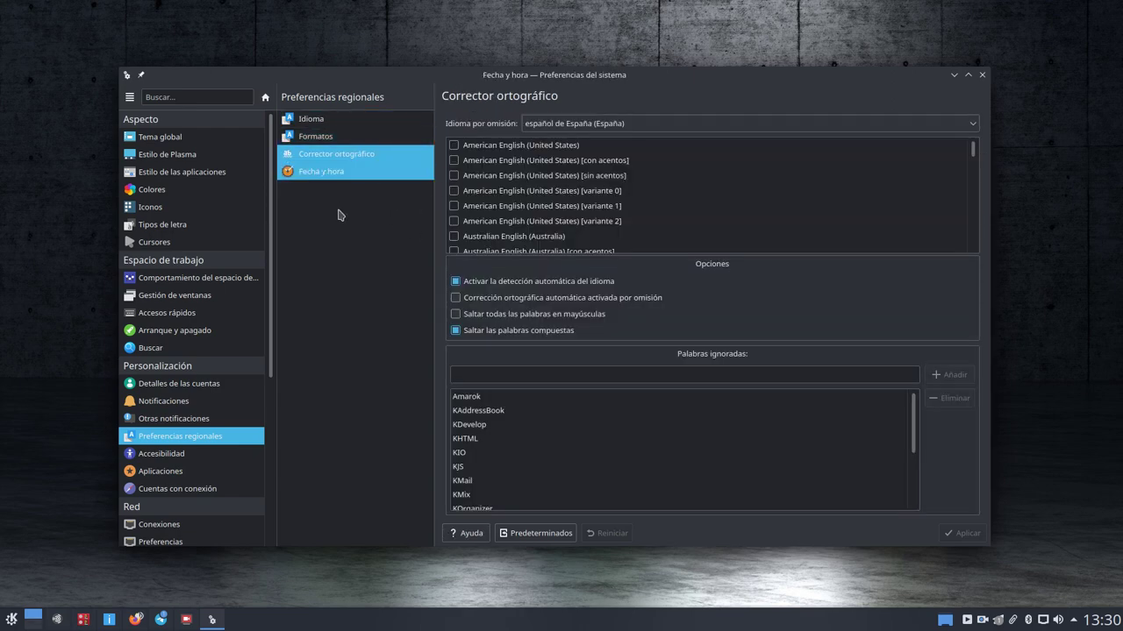
click(171, 453)
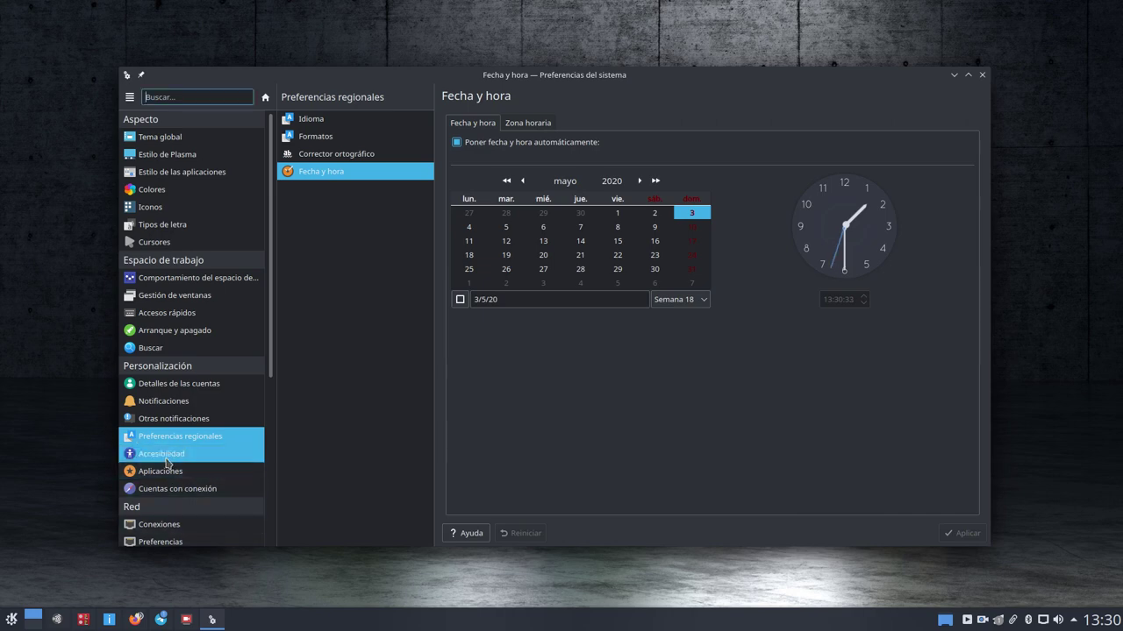
scroll(208, 427, down, 2)
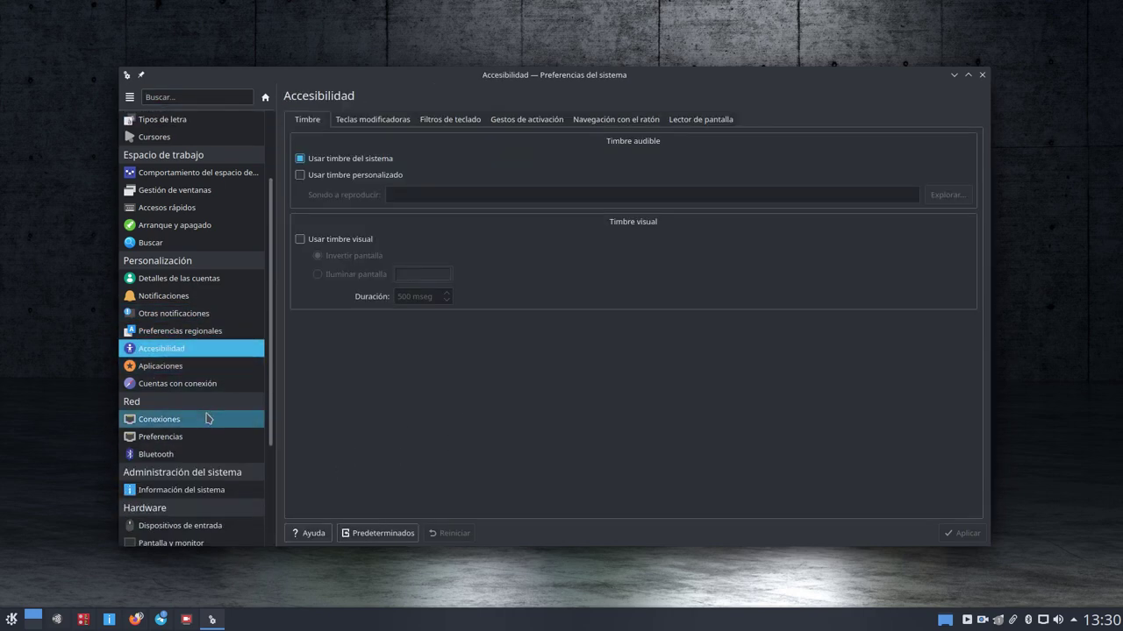
Examine the file associations and the default applications for e-mail, terminal, file manager and web browser
click(166, 368)
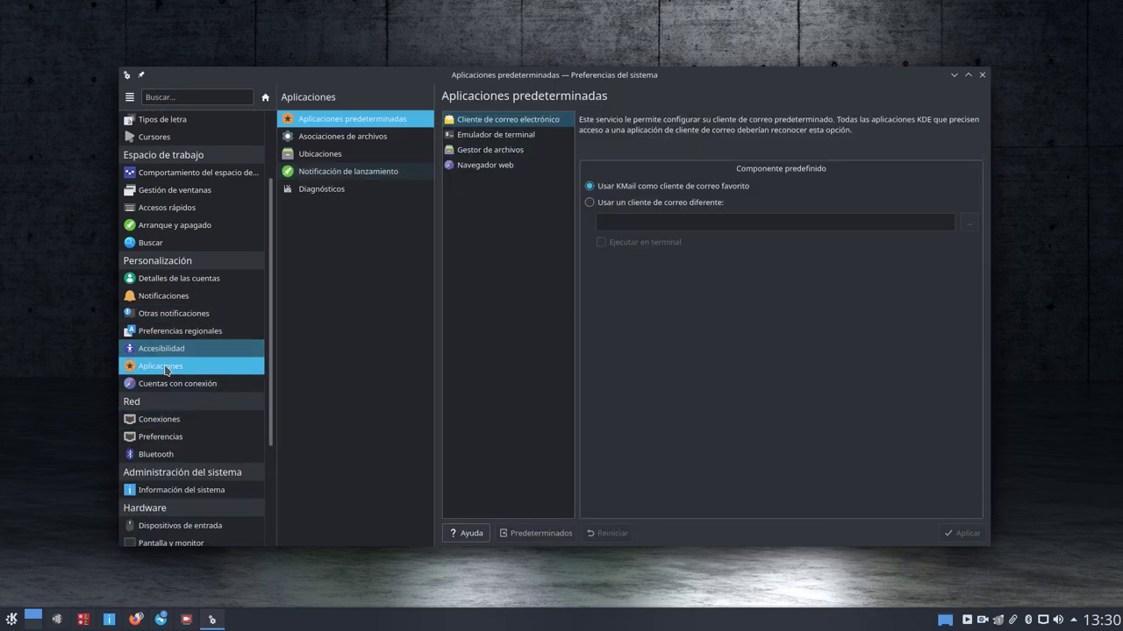
click(332, 138)
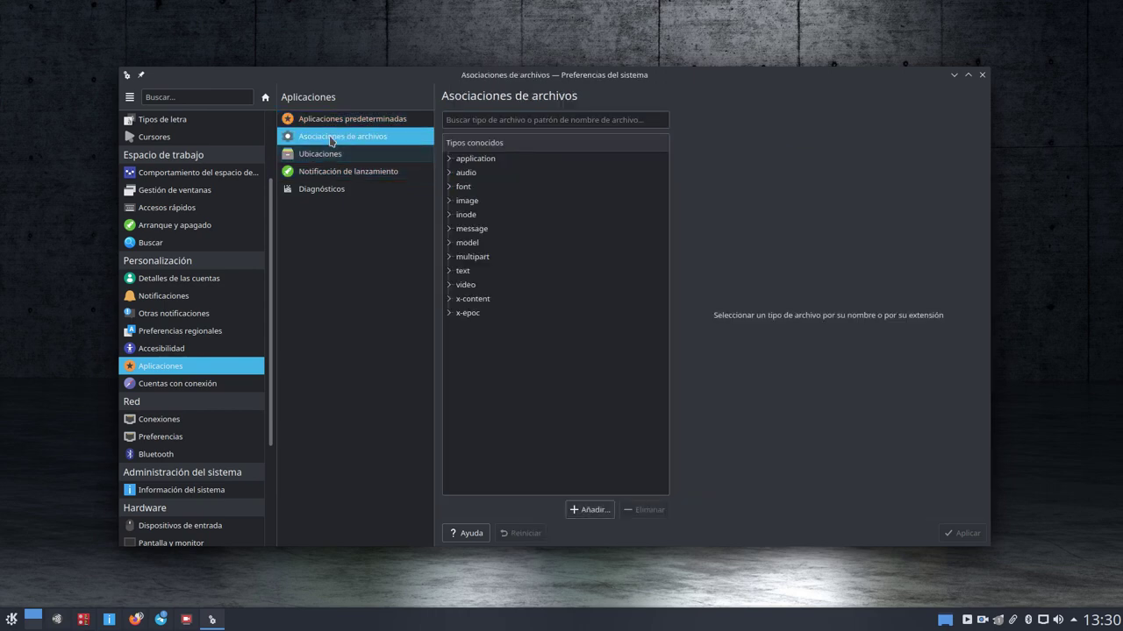
click(333, 119)
click(501, 136)
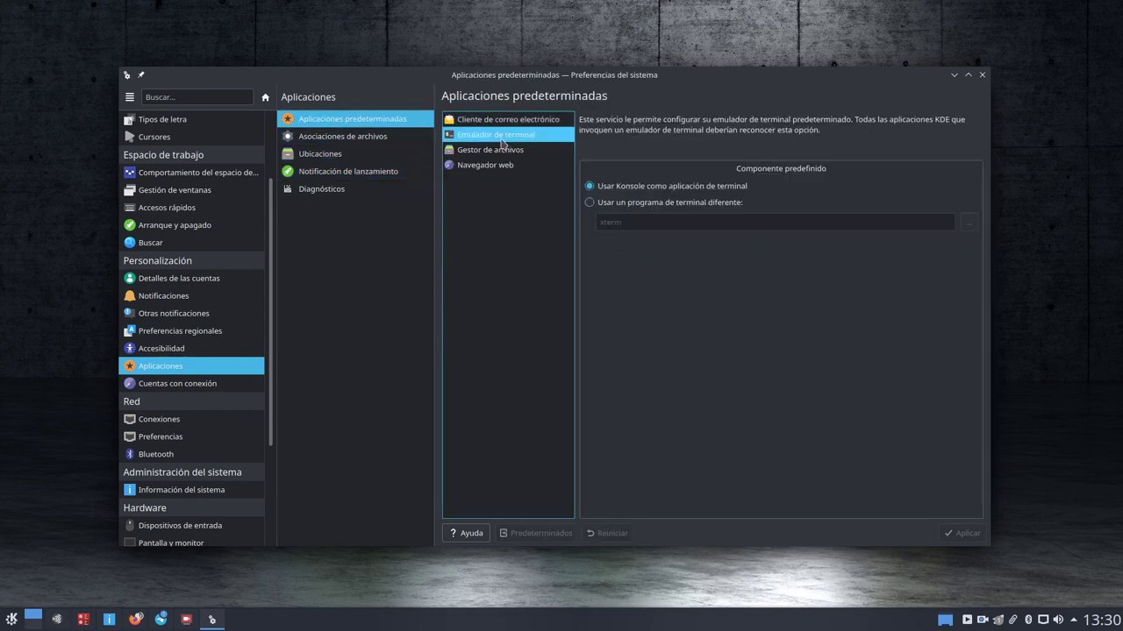
click(491, 149)
click(494, 166)
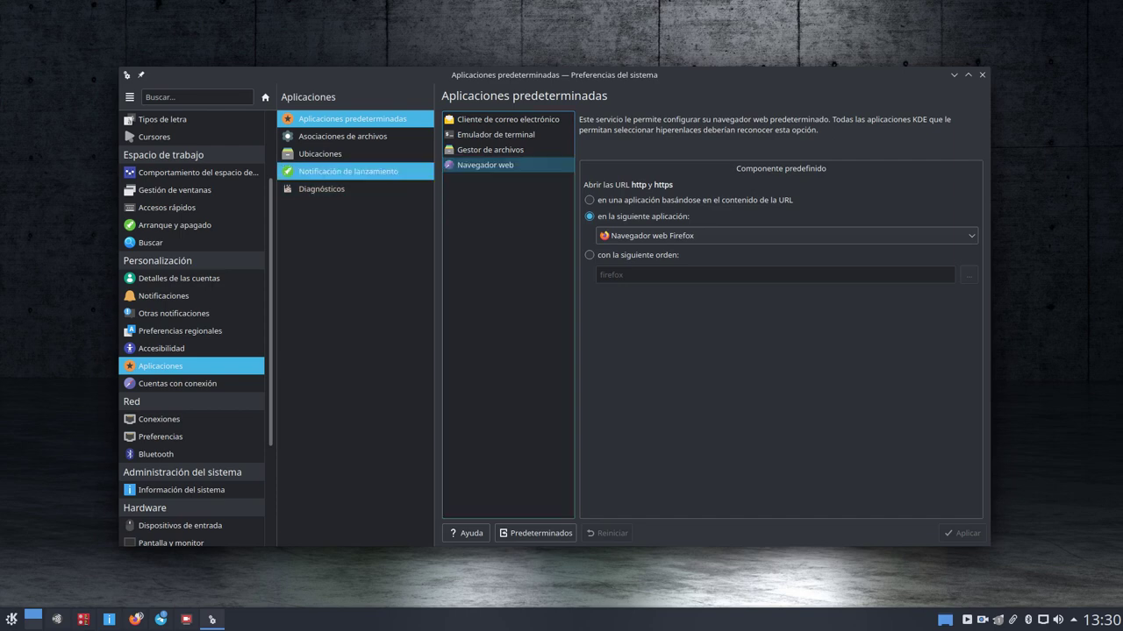
Examine the launch notification, locations and diagnostics settings, plus the online accounts
click(342, 171)
click(320, 154)
click(323, 188)
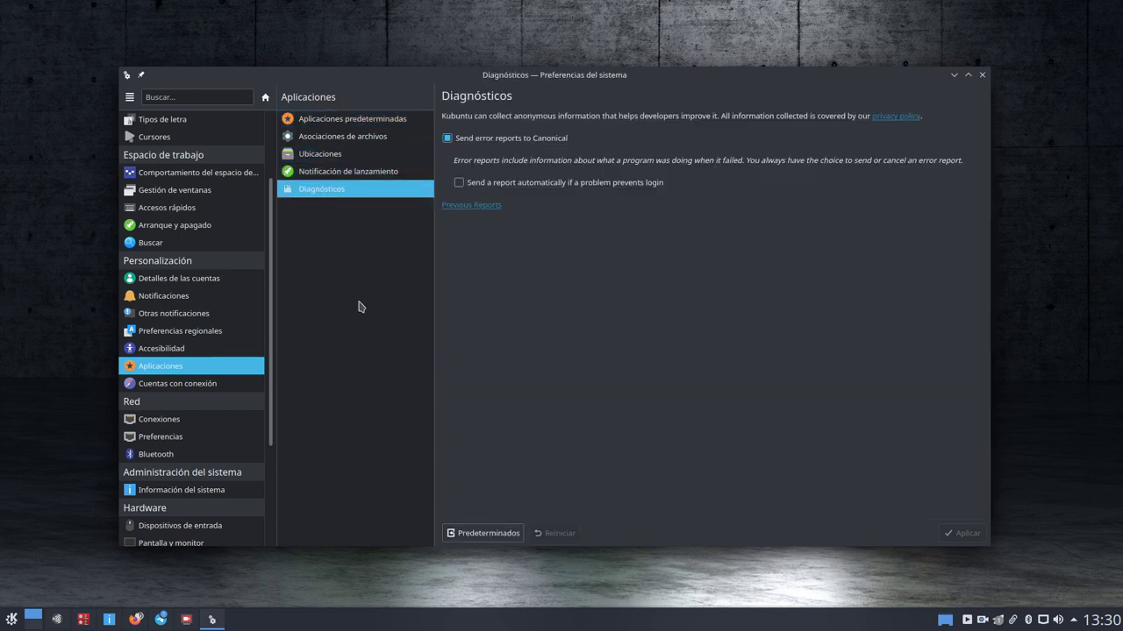
click(198, 386)
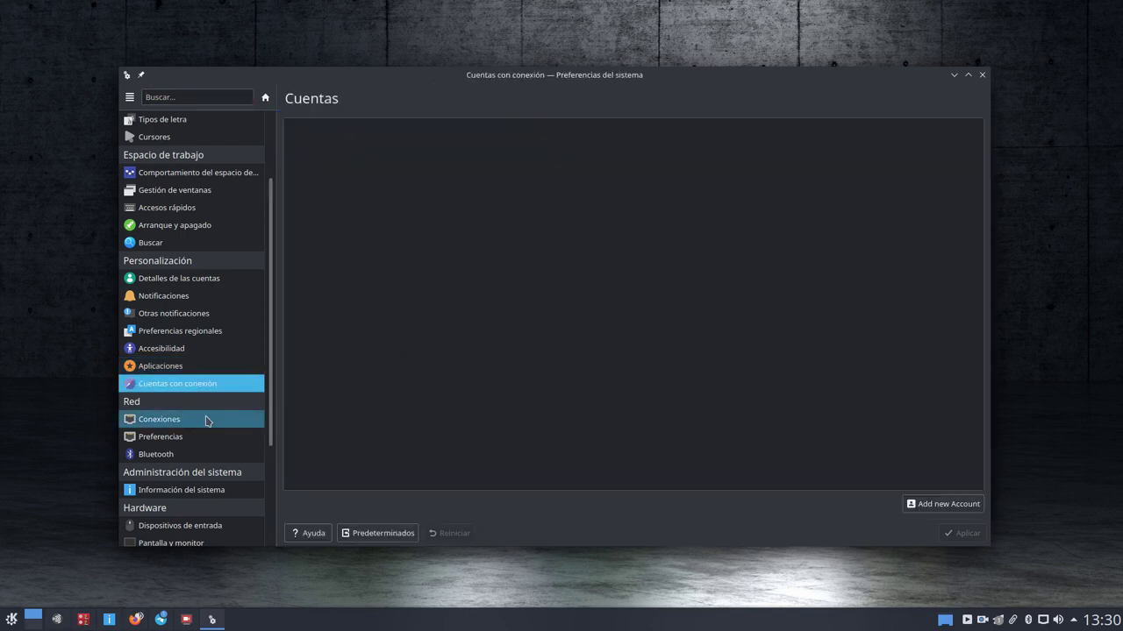
Examine the network connections and the network preferences for proxy, SSL, cookies, browser identification and Windows shares
click(187, 417)
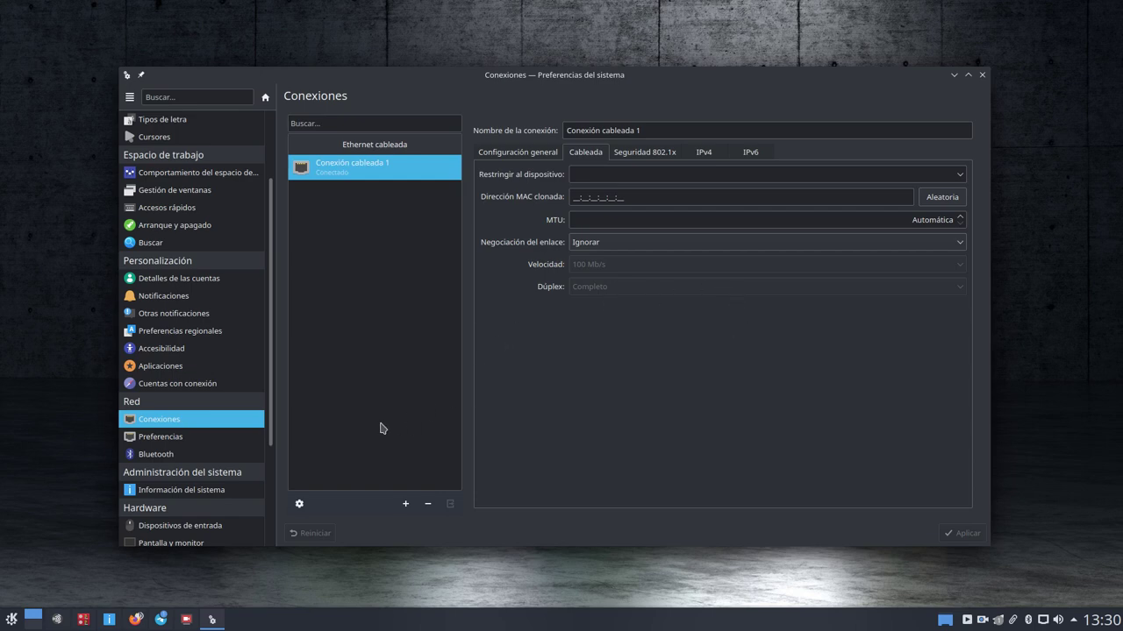
click(190, 438)
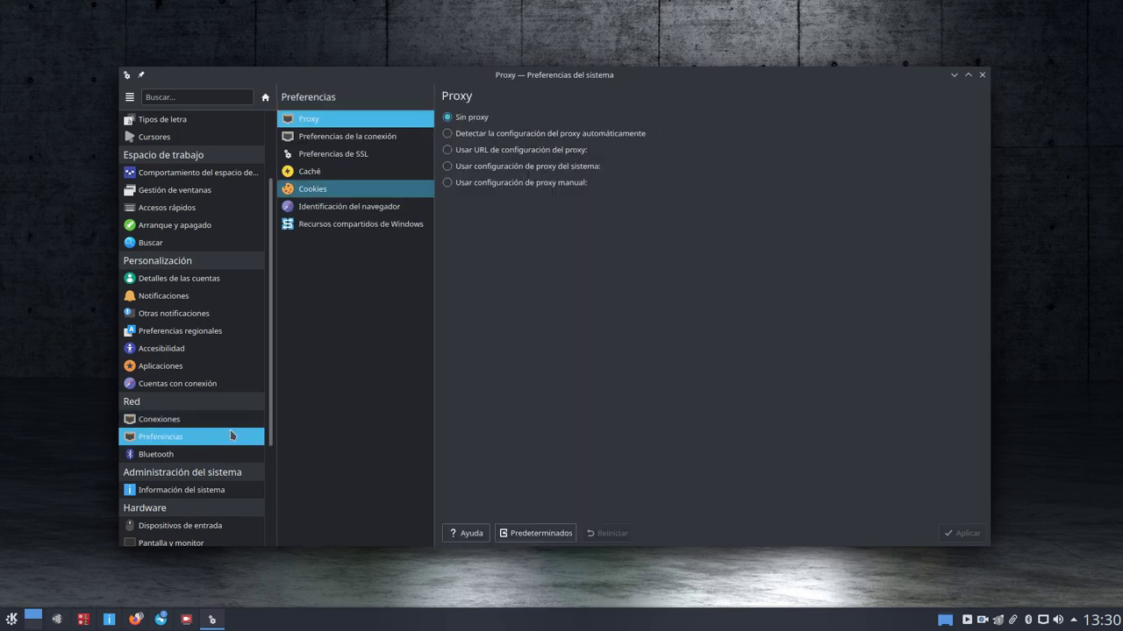
click(324, 154)
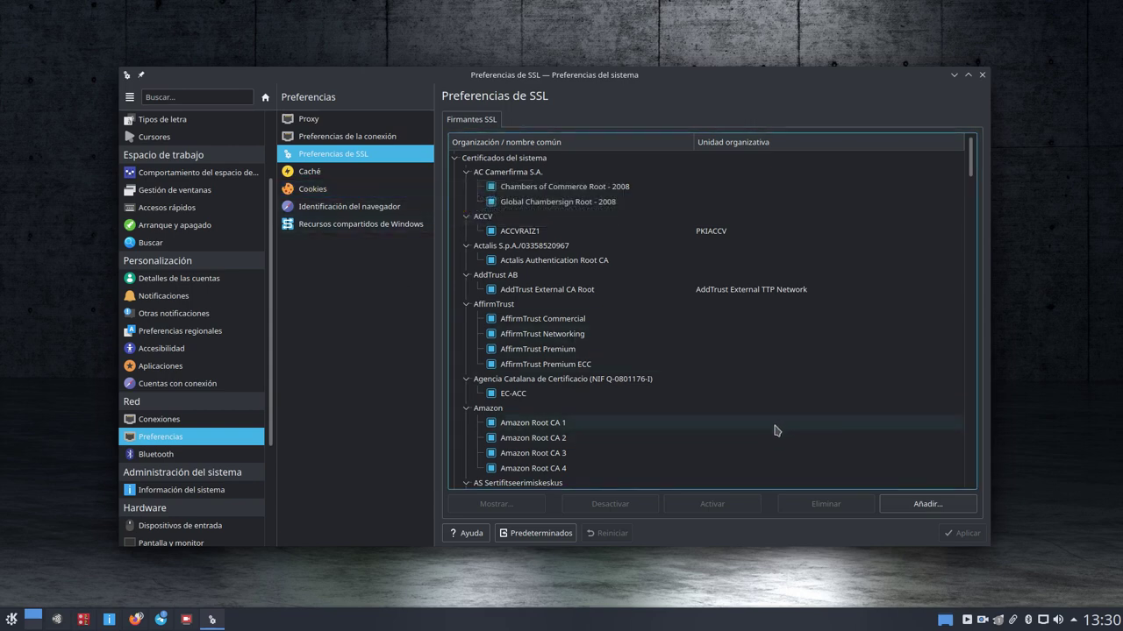
click(315, 189)
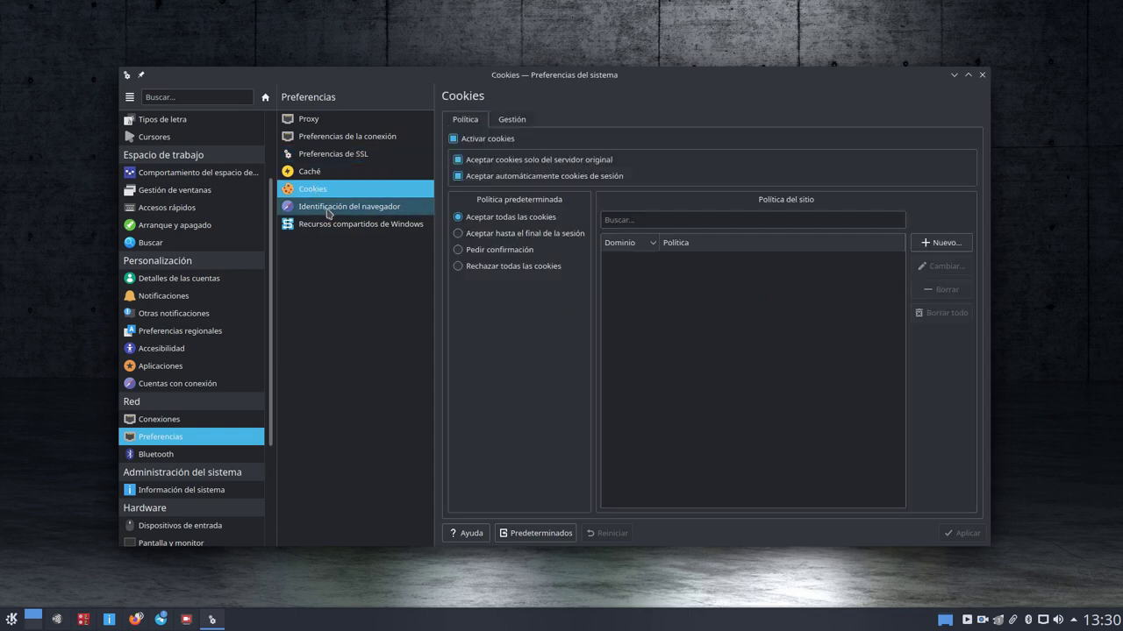
click(332, 209)
click(333, 221)
Examine the system information page and the keyboard settings of the input devices
scroll(214, 438, down, 2)
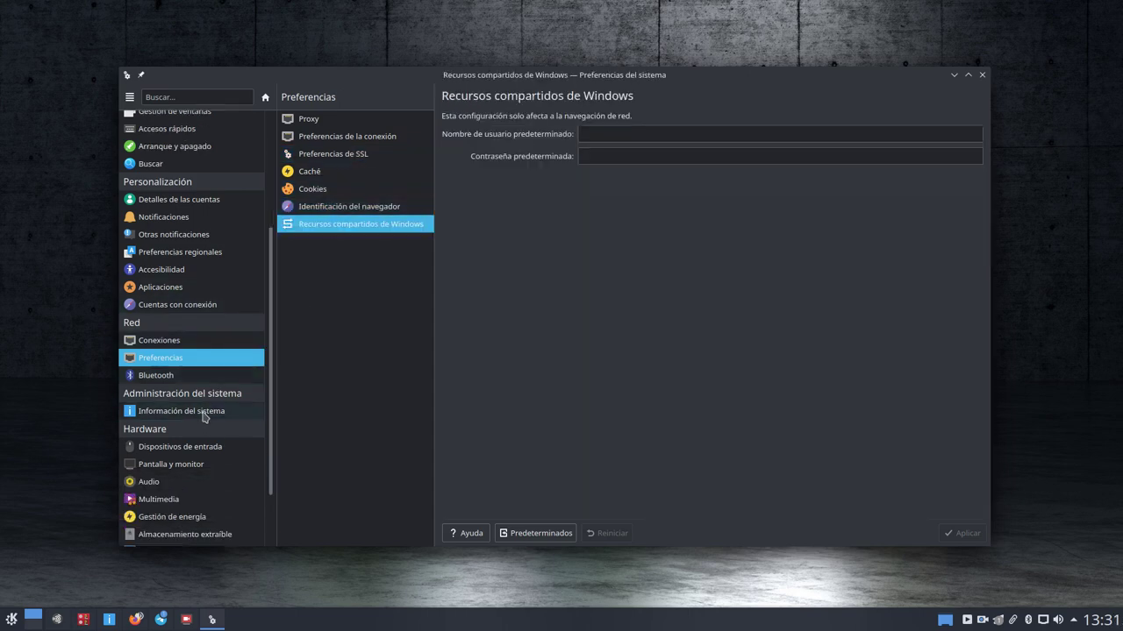
click(200, 414)
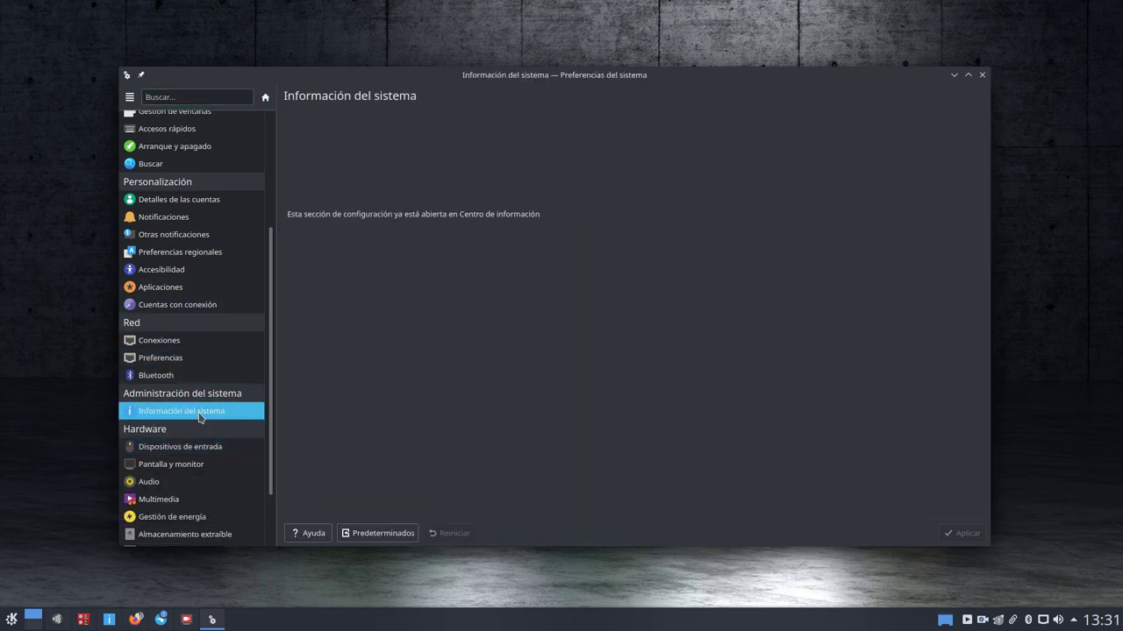
click(184, 449)
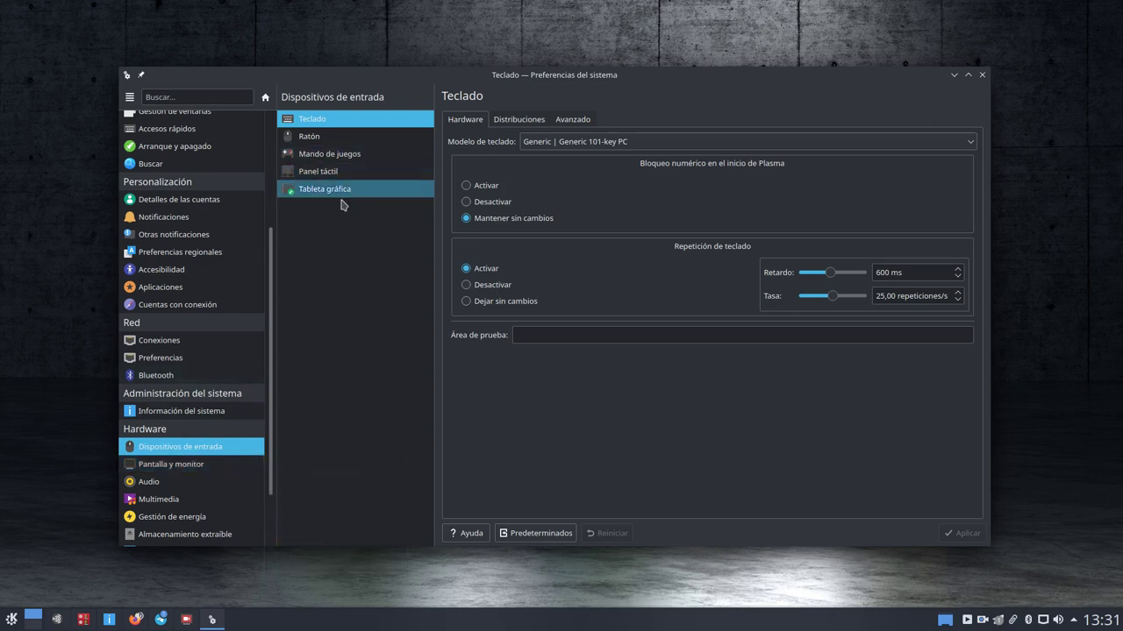
Examine the display and monitor settings: display configuration, compositor, gamma and night color
click(182, 464)
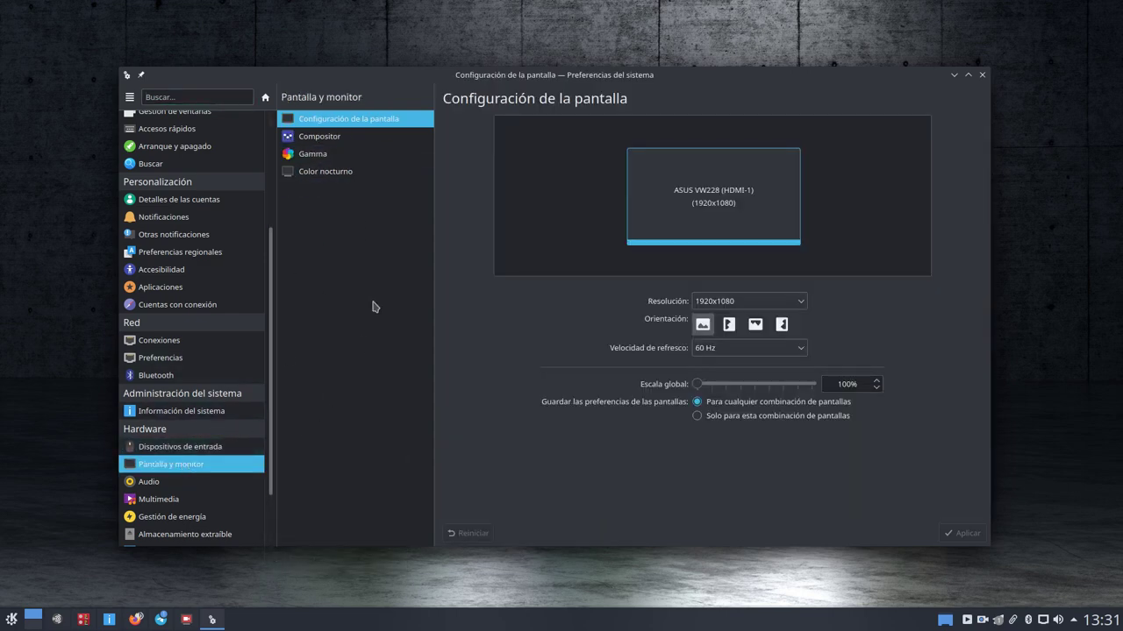
click(346, 139)
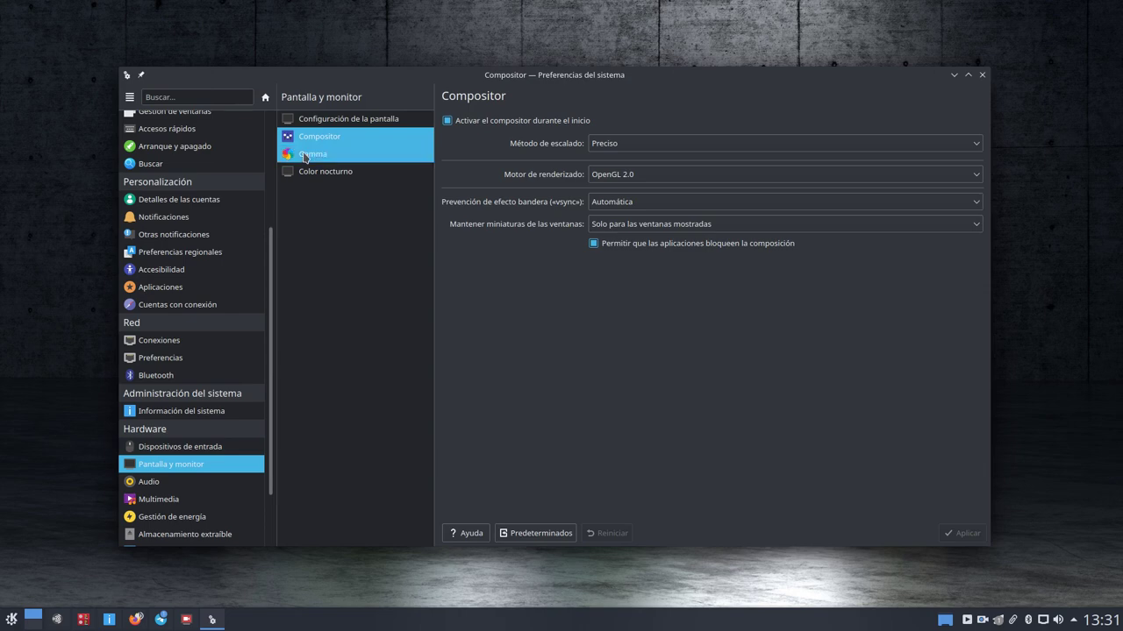
click(306, 156)
click(331, 174)
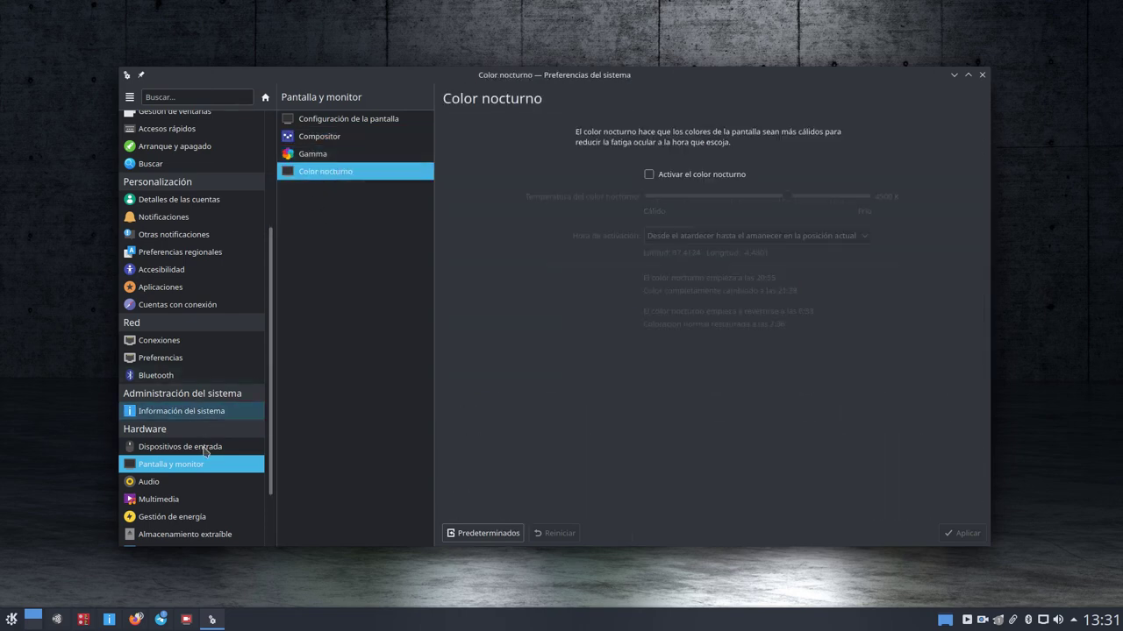
Examine the audio settings for devices and applications and the advanced audio options
click(160, 485)
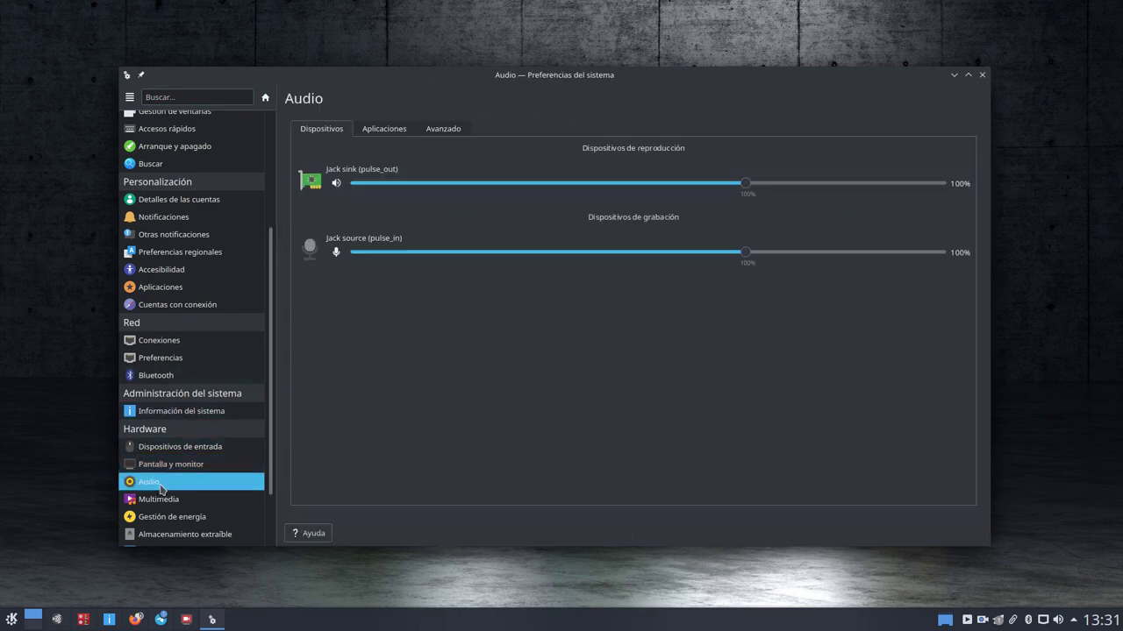
click(385, 132)
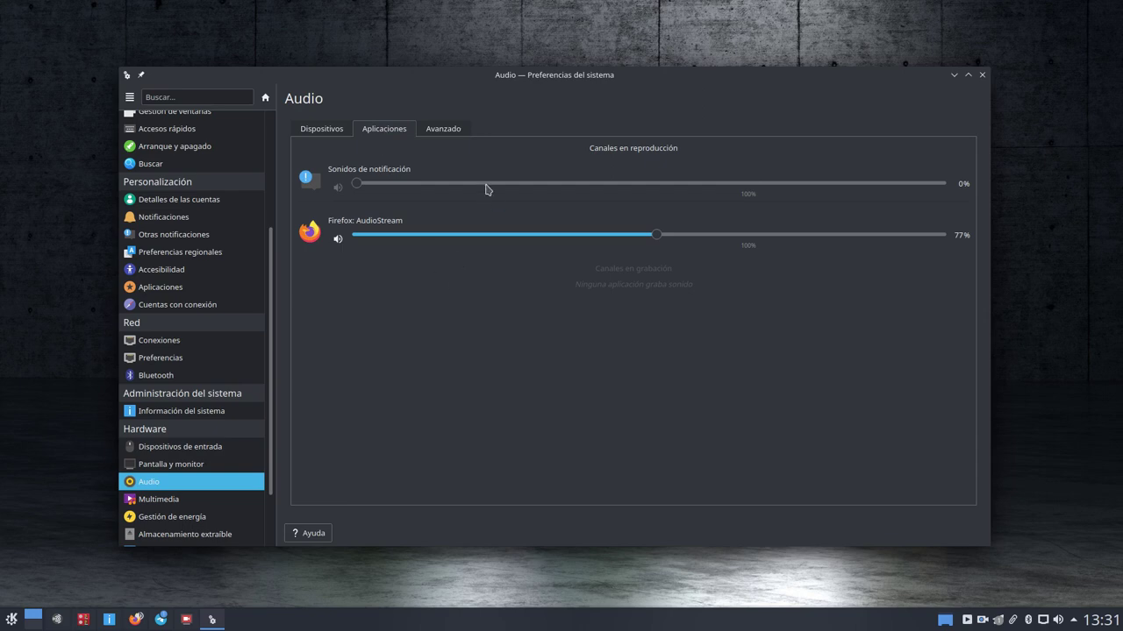
click(456, 131)
click(323, 131)
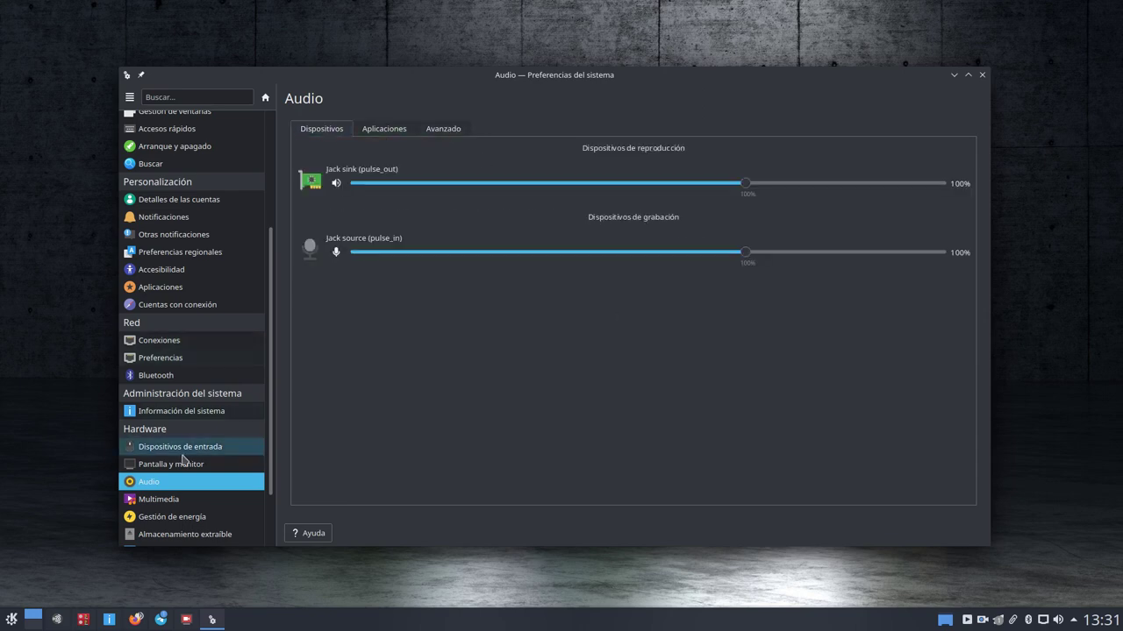
Examine the audio CD multimedia settings: general options, names and the FLAC, MP3 and Ogg Vorbis encoders
scroll(180, 451, down, 1)
click(186, 449)
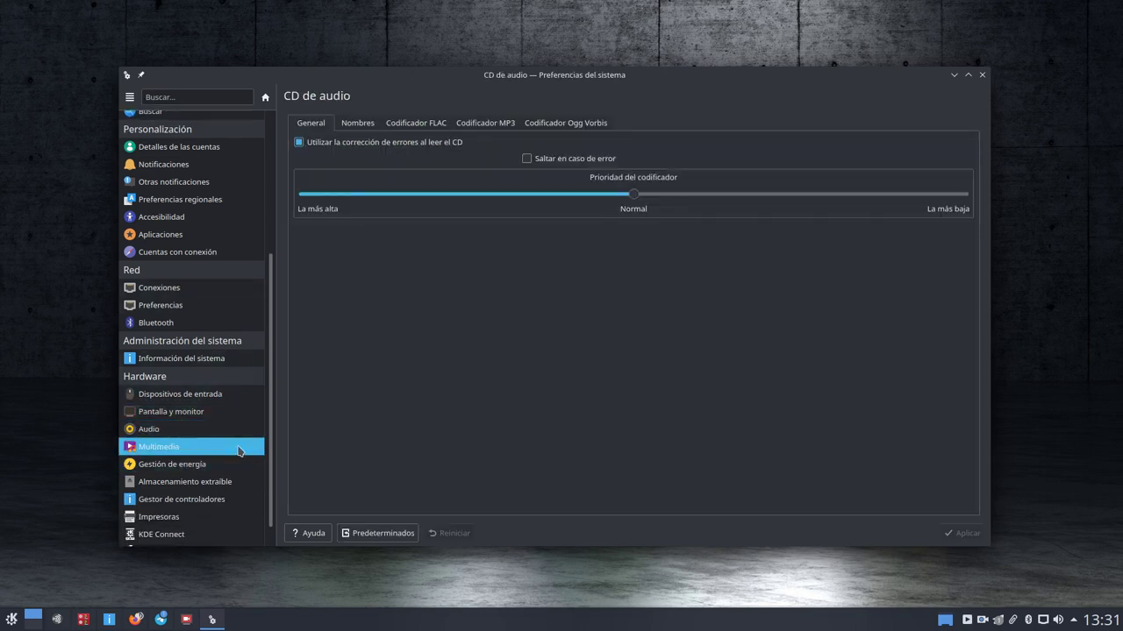
click(365, 128)
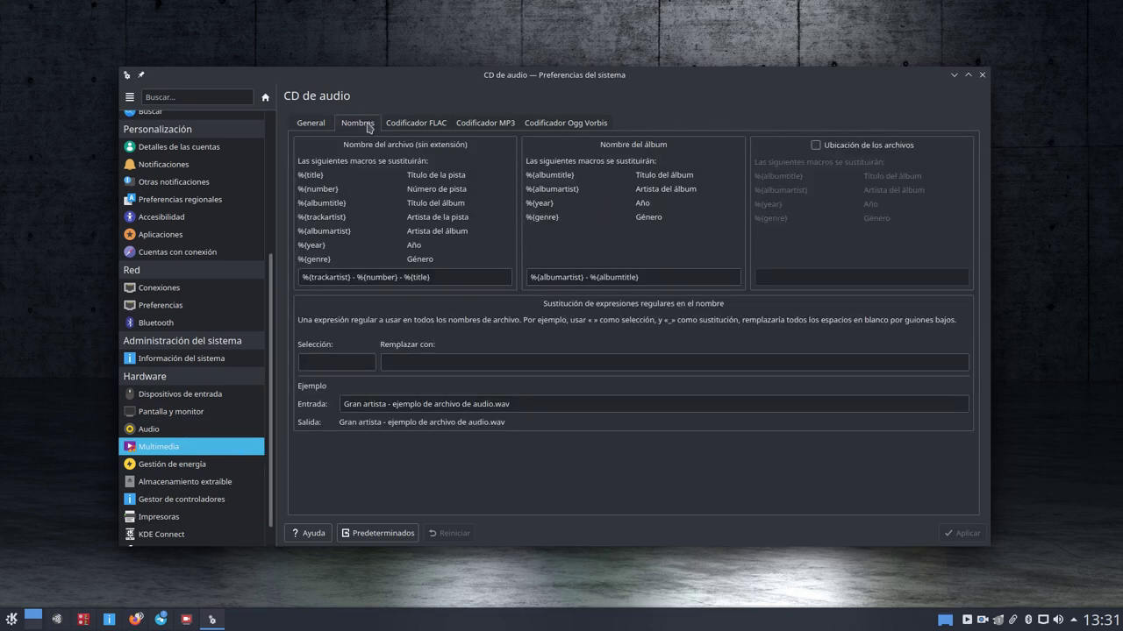
click(423, 123)
click(478, 123)
click(570, 124)
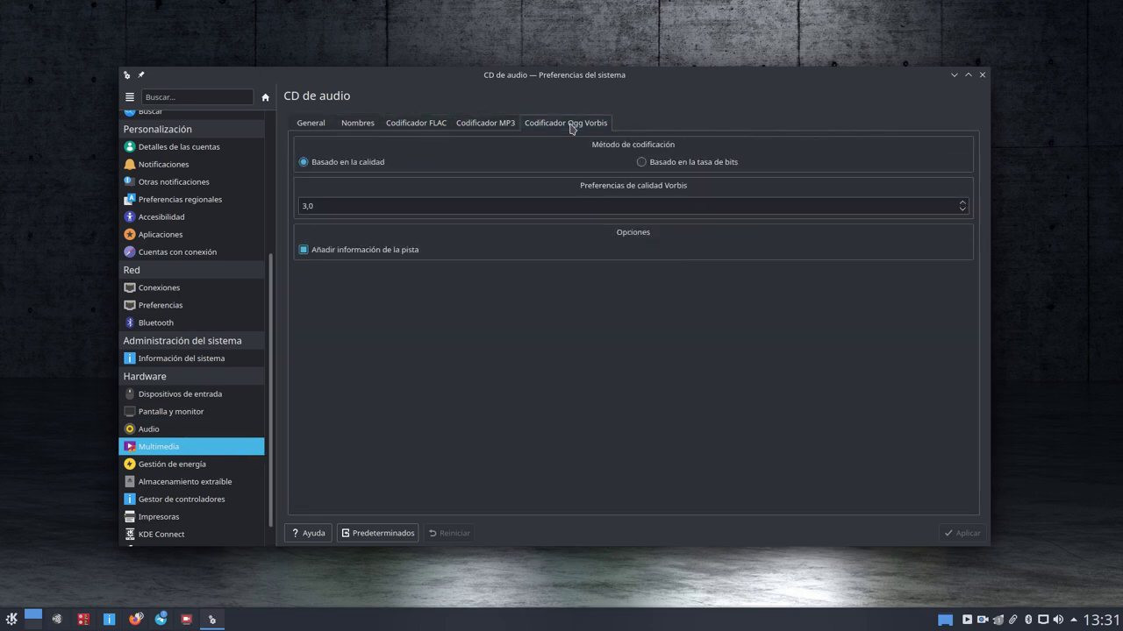
Examine the power management settings: energy saving, activity settings and advanced settings
scroll(272, 401, down, 1)
click(213, 439)
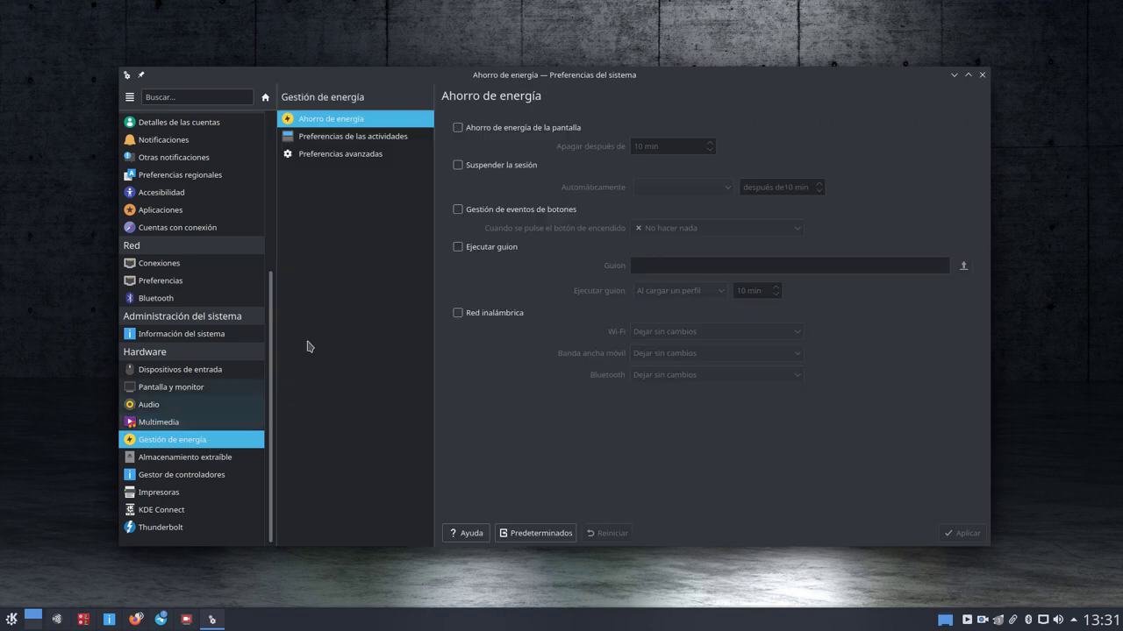
click(384, 137)
click(314, 154)
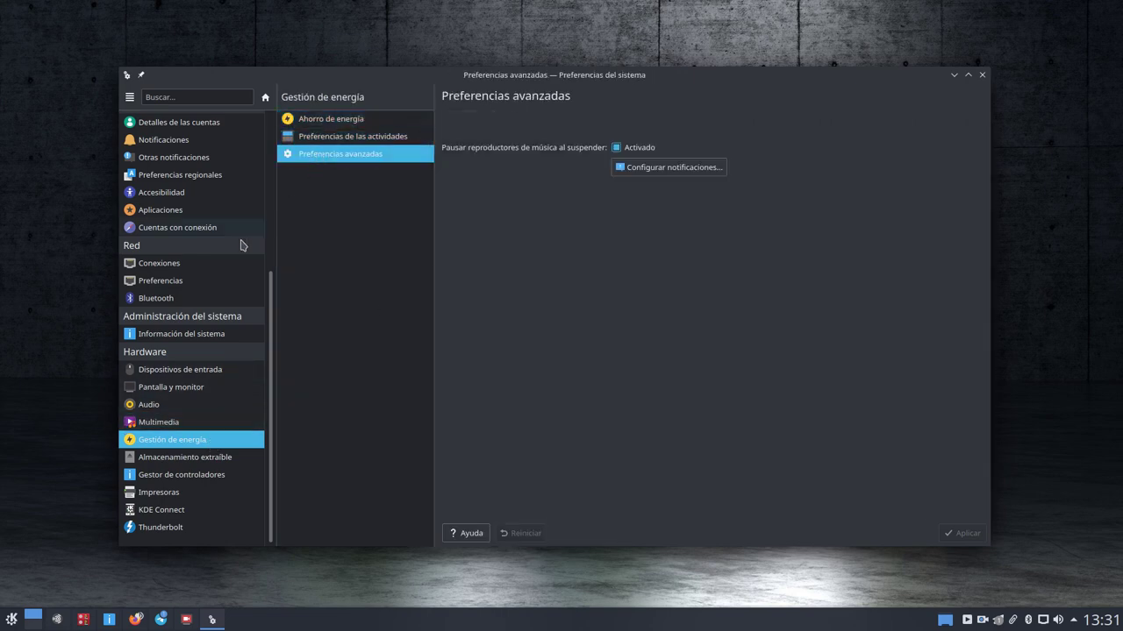
Examine the removable storage settings: device actions, digital camera and removable devices
click(180, 457)
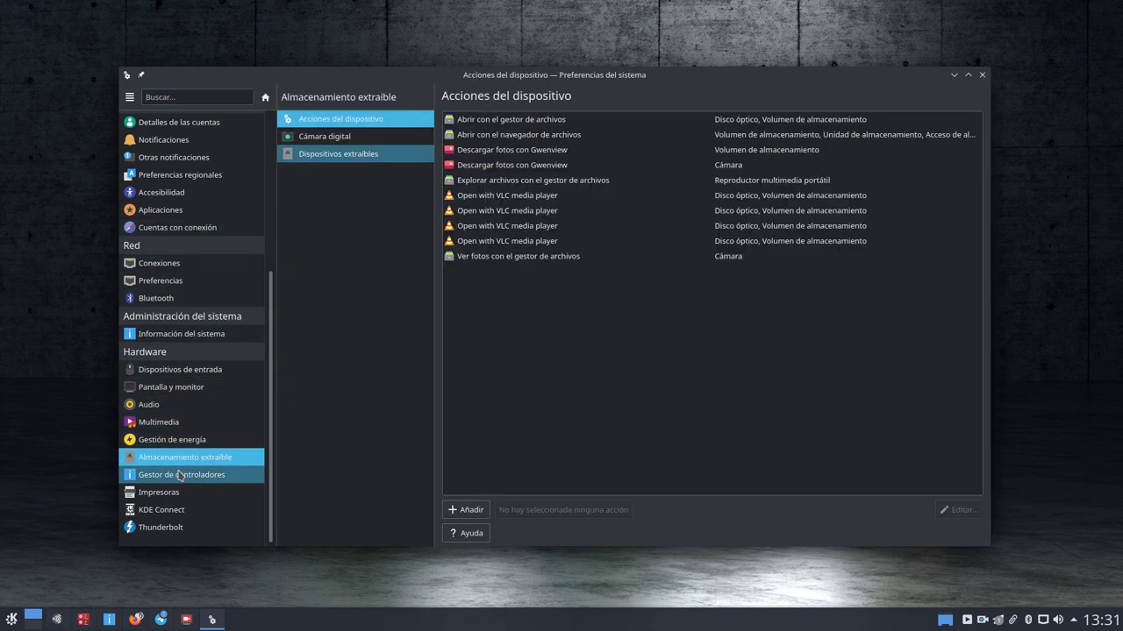
click(339, 138)
click(334, 155)
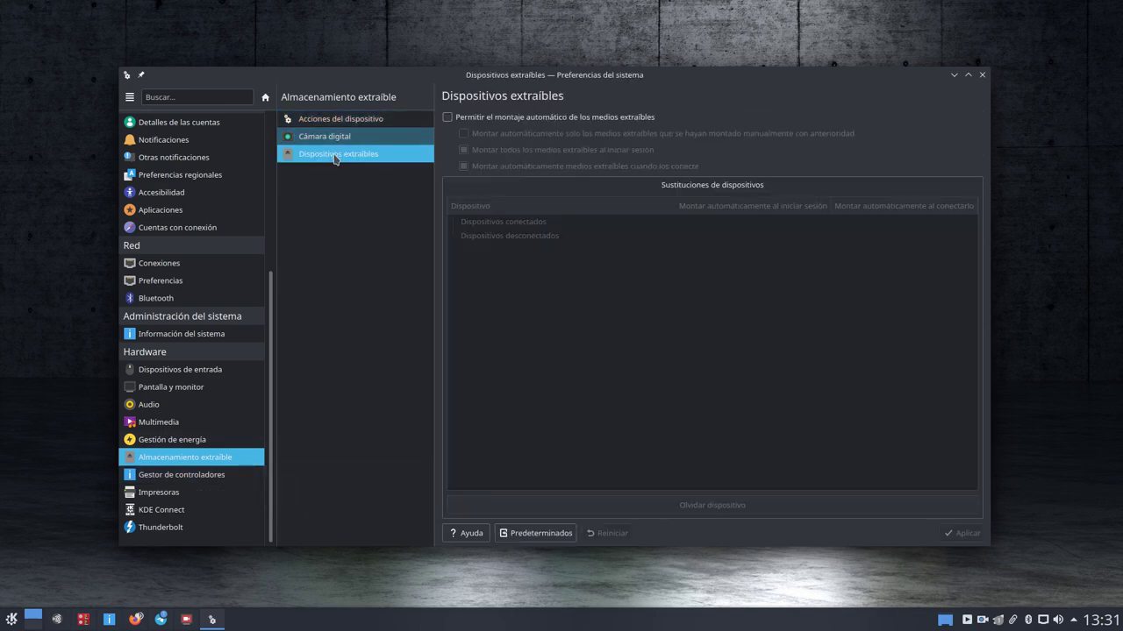
Review the driver manager, printers, KDE Connect and Thunderbolt pages, and close the system preferences and the driver manager's password prompt
click(188, 479)
click(174, 486)
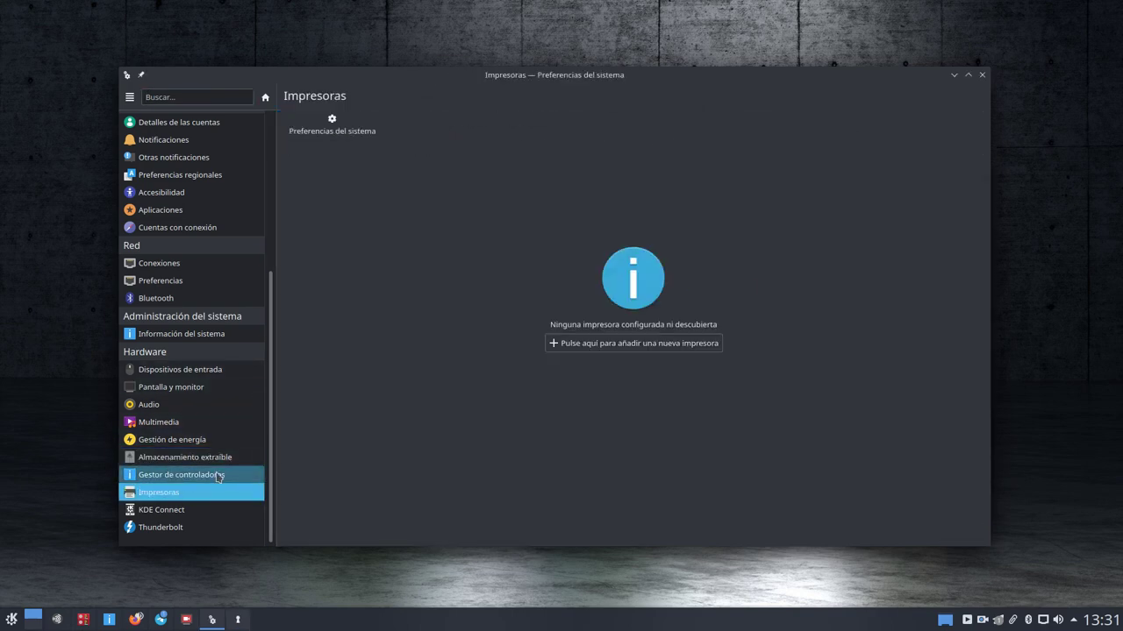
click(168, 507)
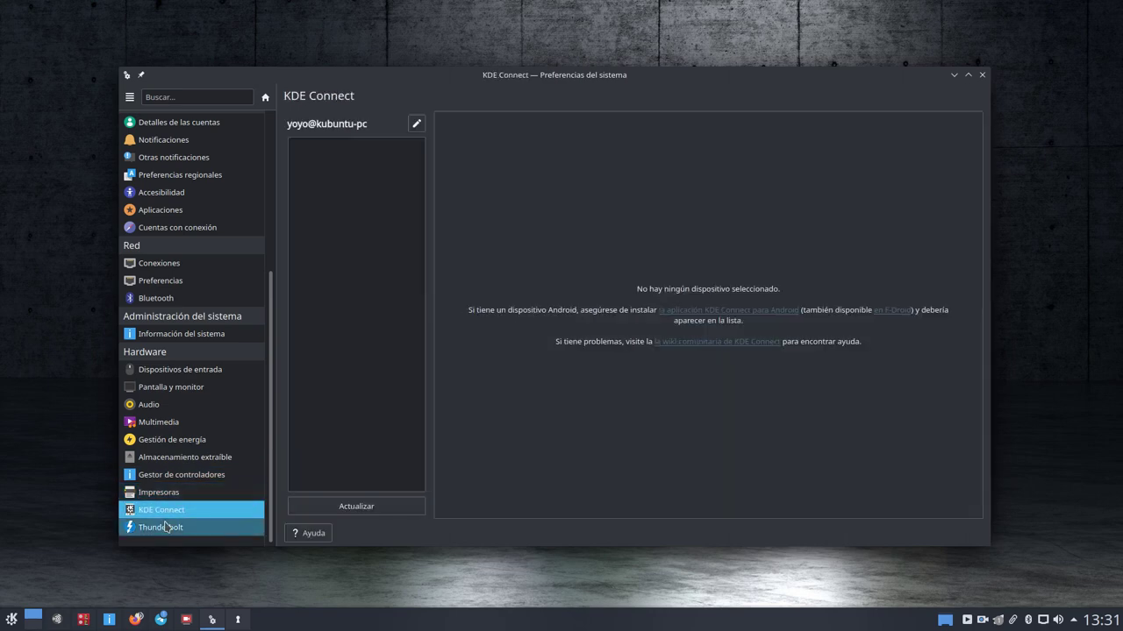
click(162, 527)
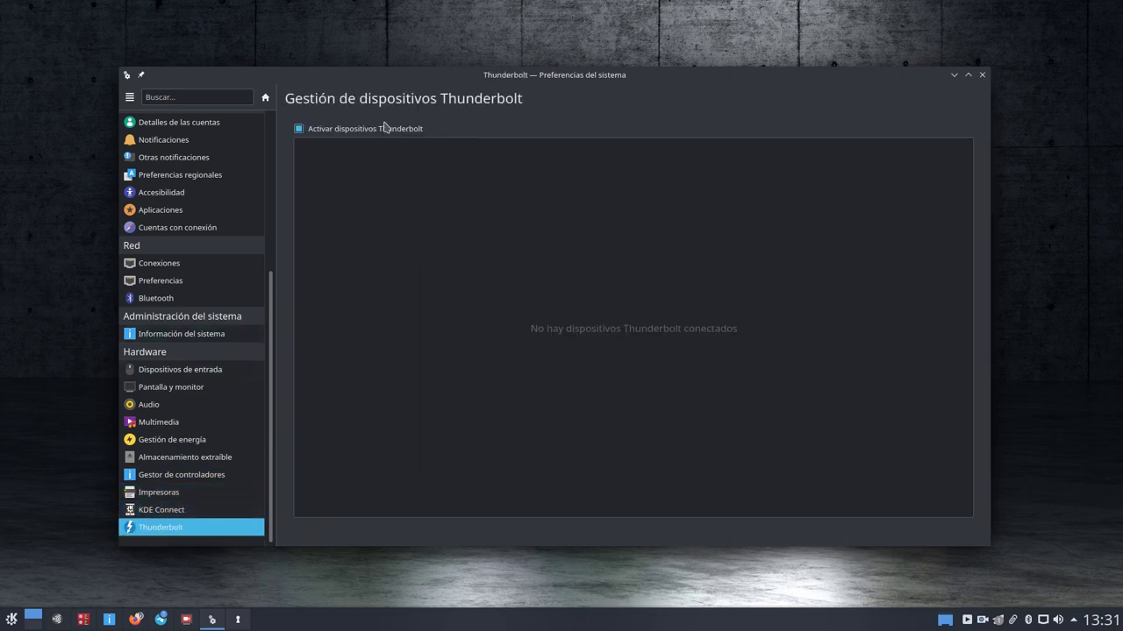
click(980, 76)
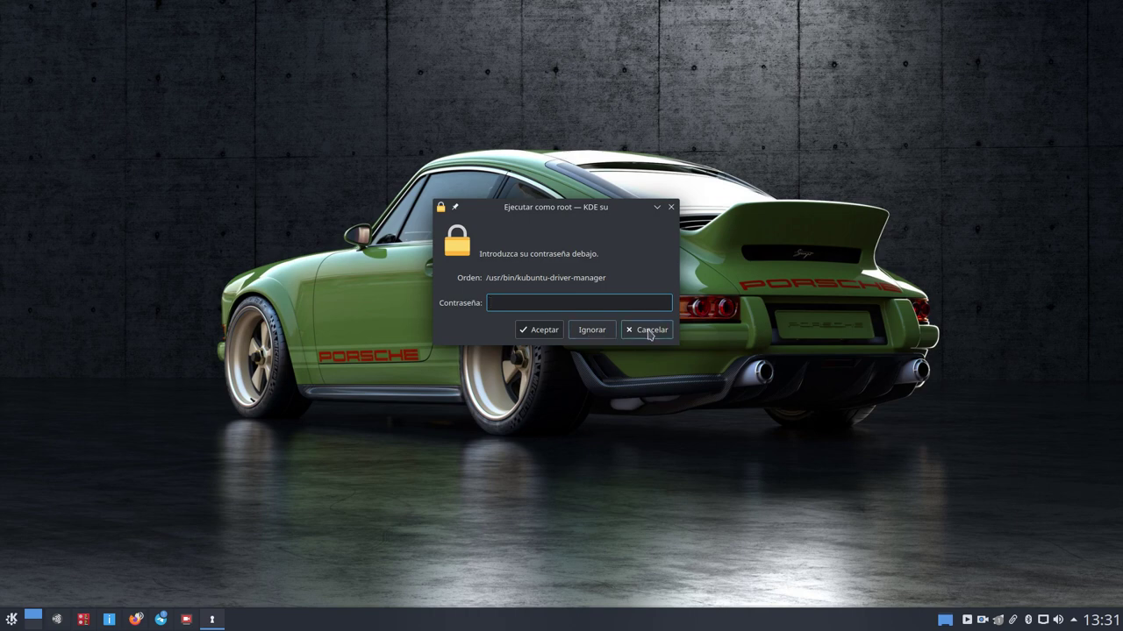
click(649, 331)
Browse the Educación and Gráficos categories among all installed applications in the application launcher
click(11, 621)
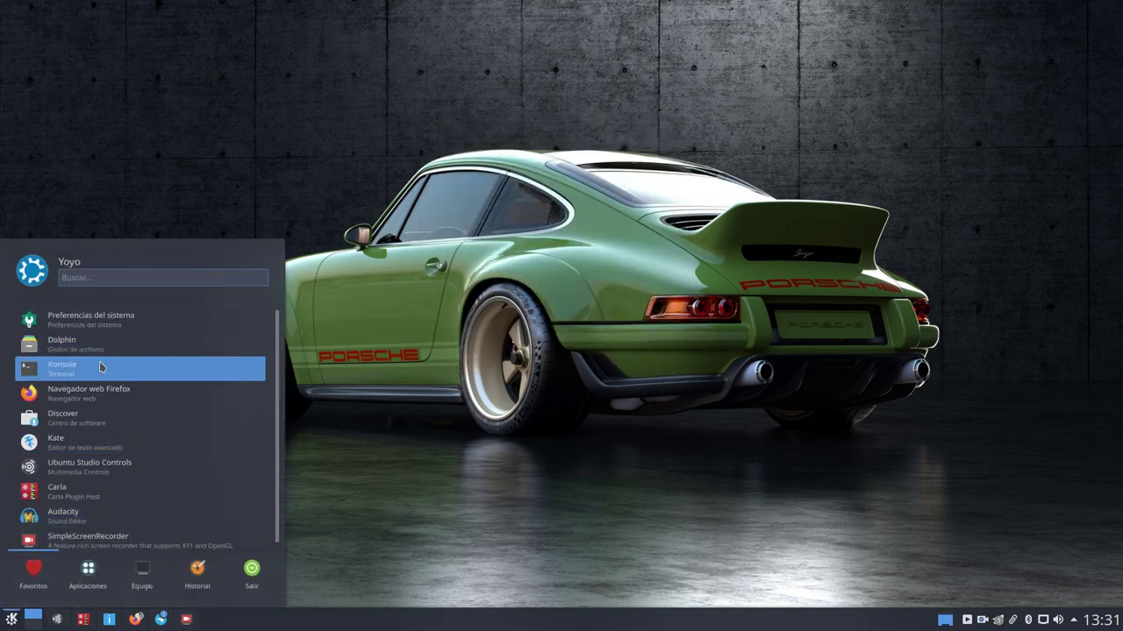
click(95, 571)
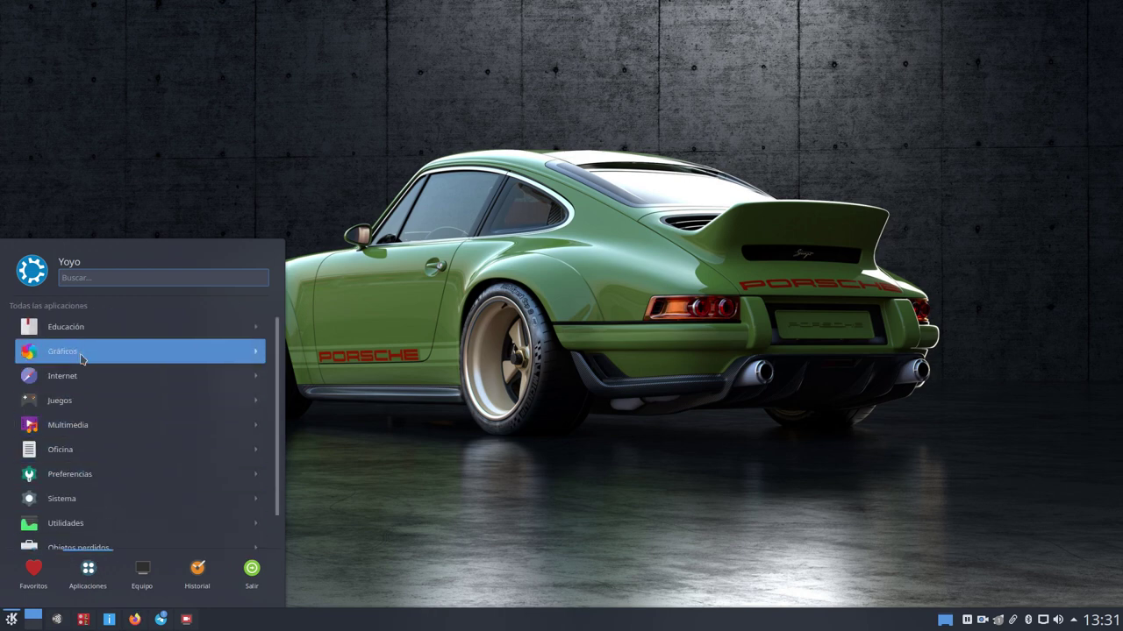
click(102, 338)
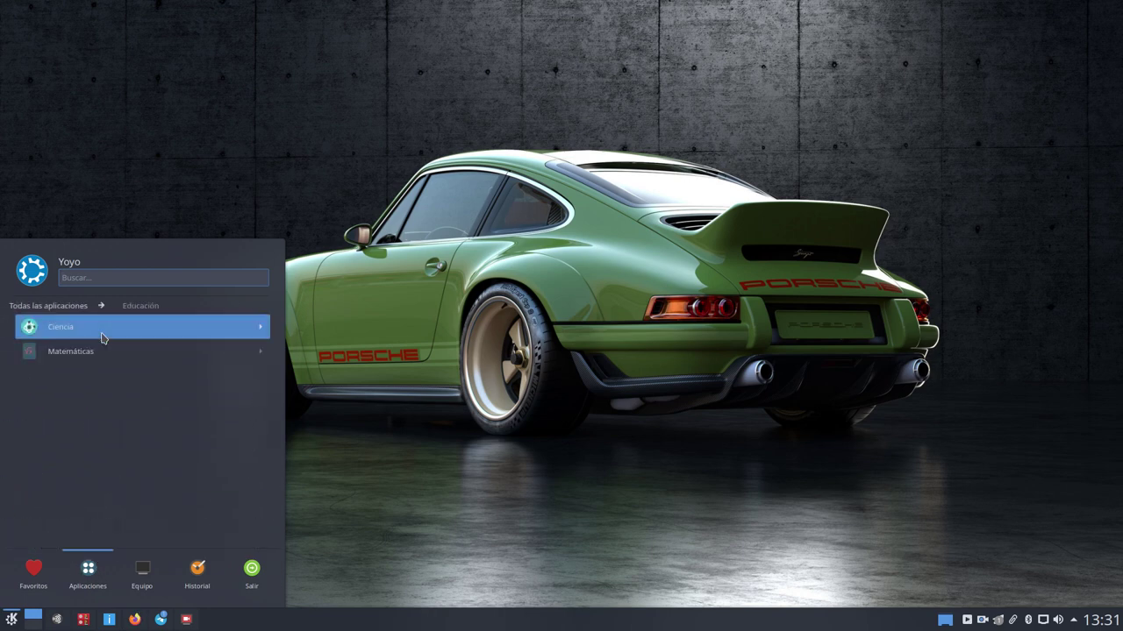
click(60, 307)
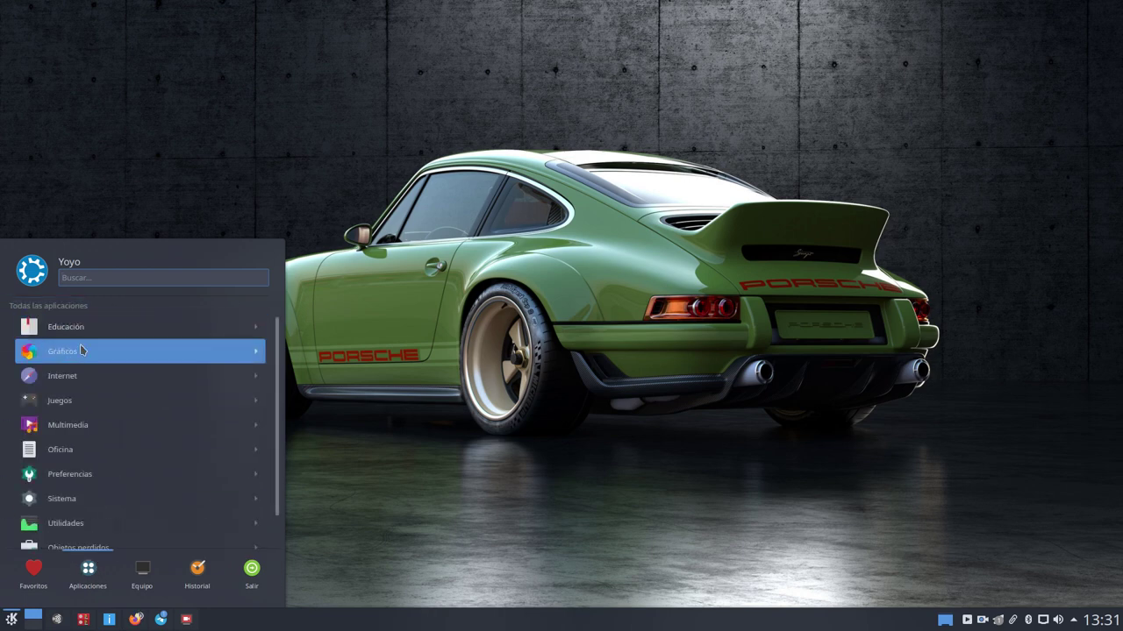
click(102, 348)
click(60, 307)
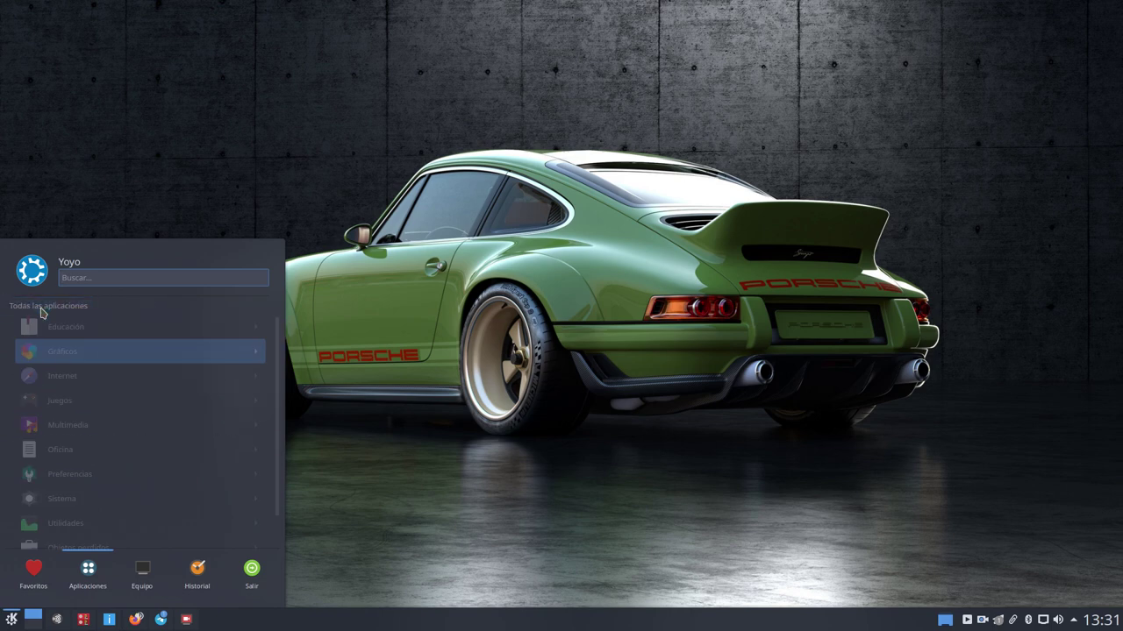
Browse the installed applications in the Internet and Juegos categories
click(97, 377)
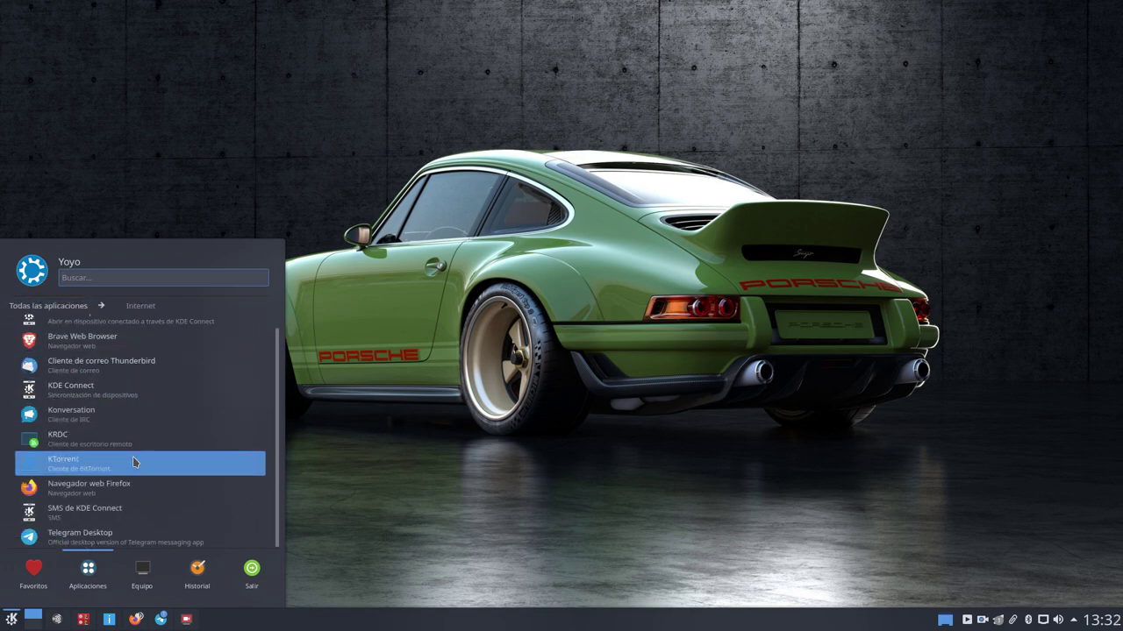
click(48, 309)
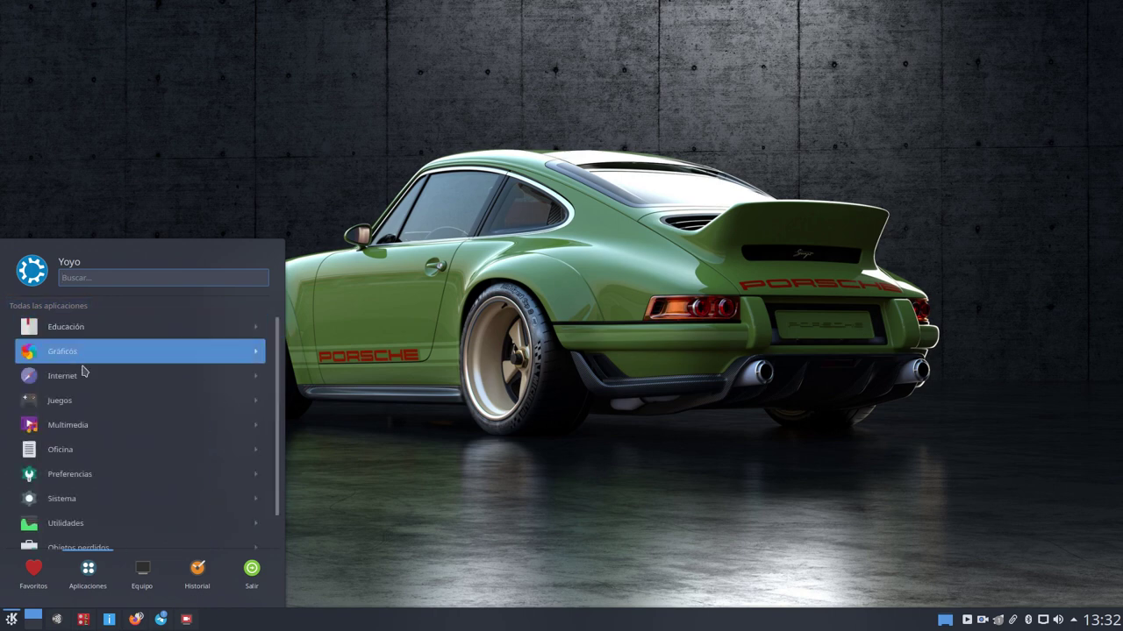
click(83, 399)
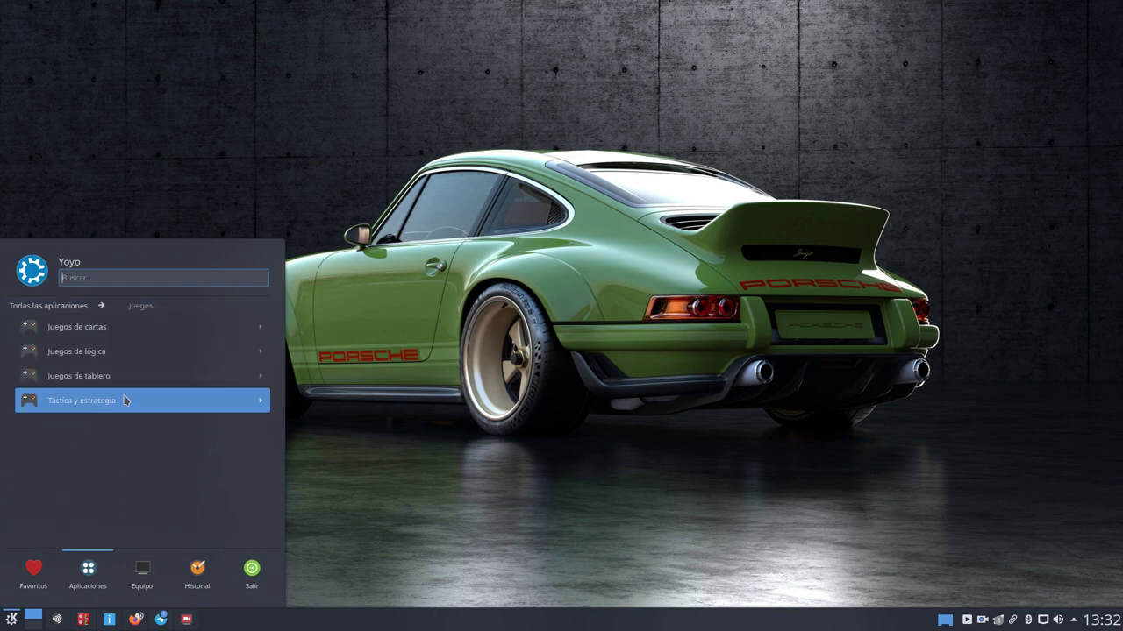
click(51, 306)
Look through the full list of installed applications in the Multimedia category
click(77, 427)
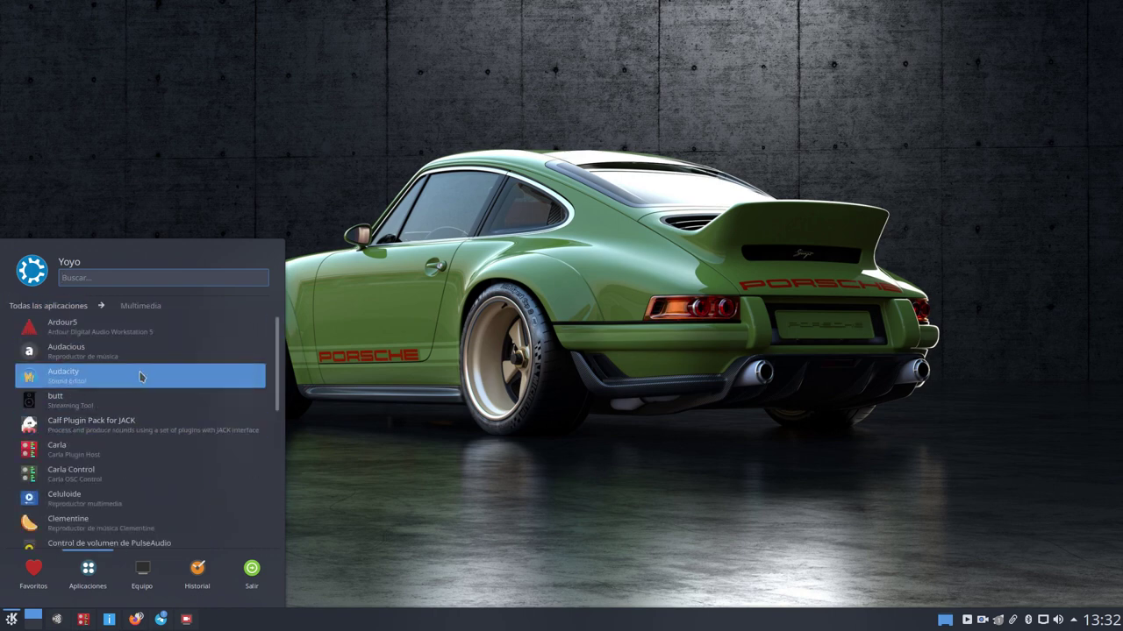
scroll(154, 404, down, 2)
scroll(156, 412, down, 3)
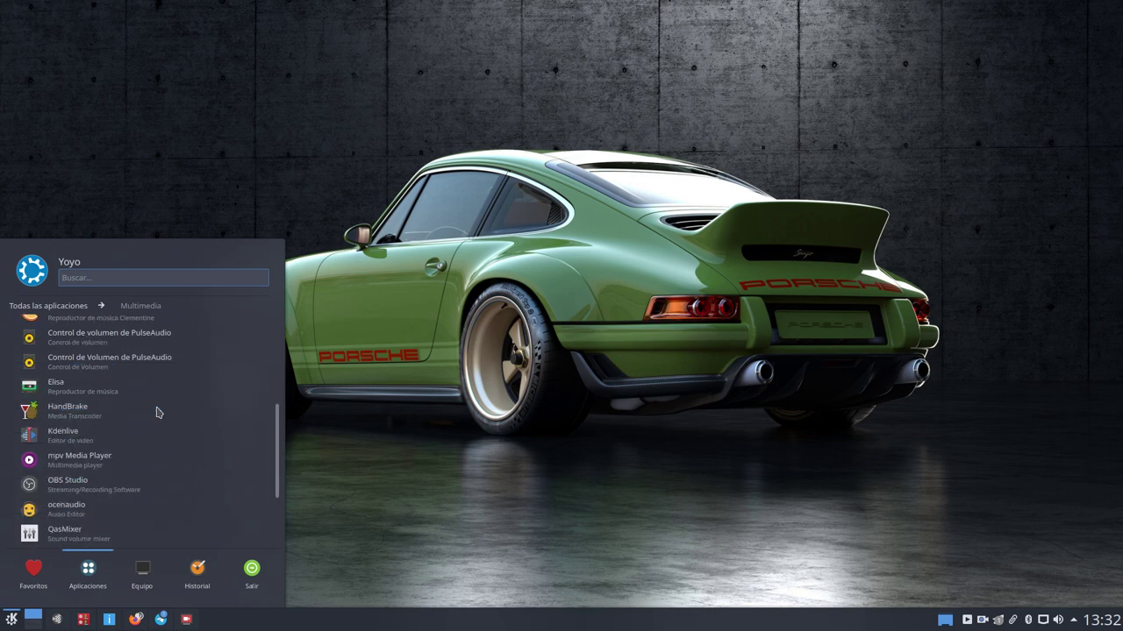
click(43, 307)
Review the office applications in the Oficina category and return to the category list
click(144, 450)
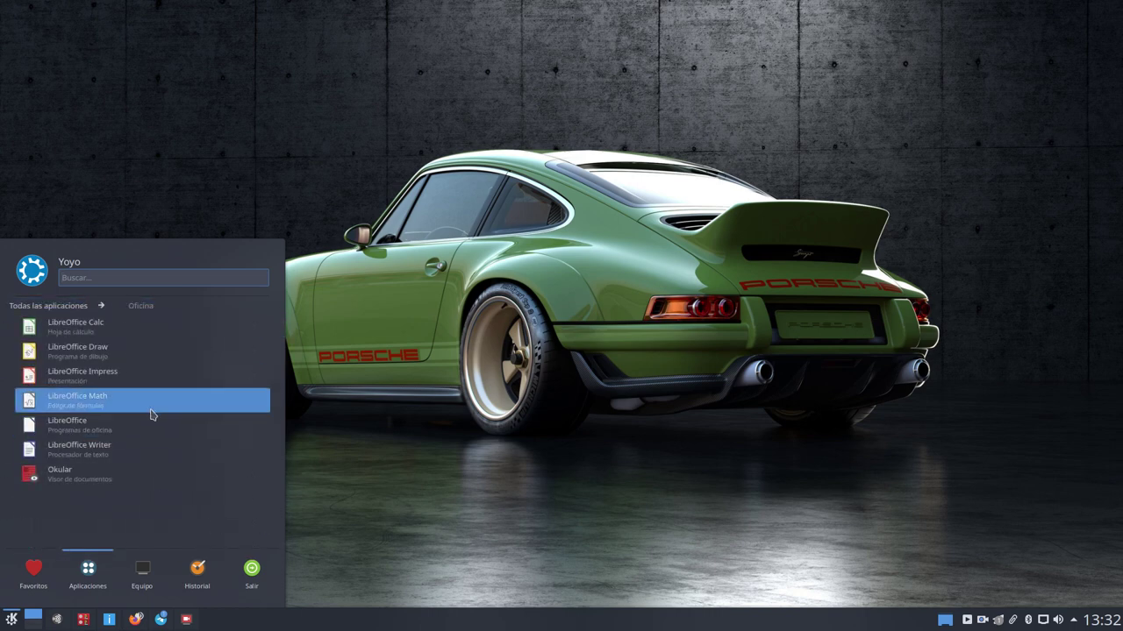
click(36, 311)
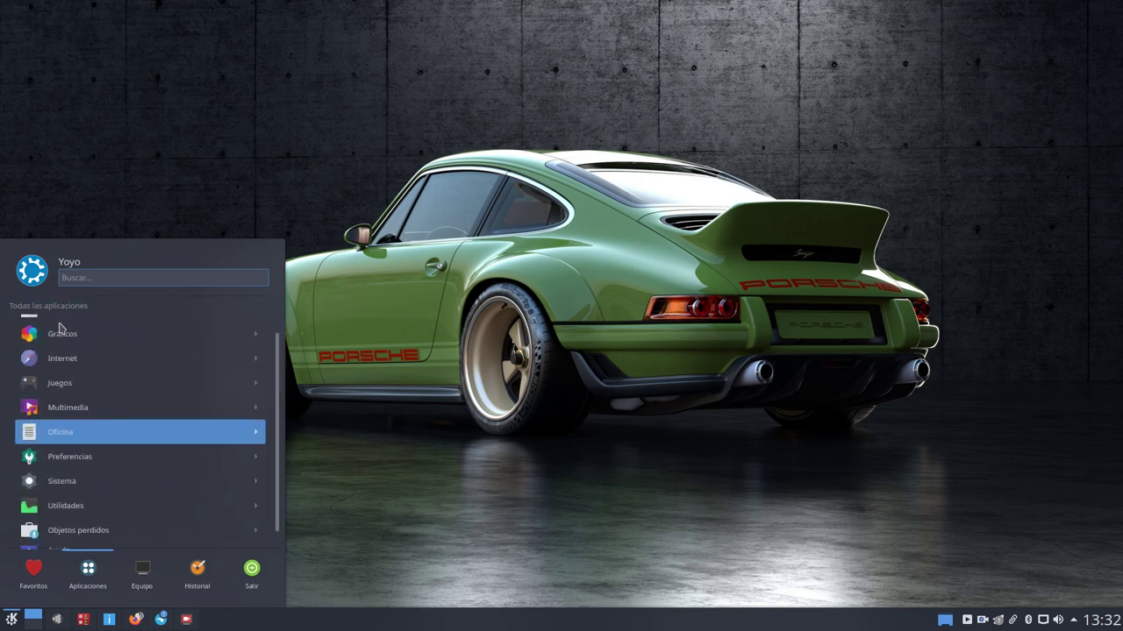
click(77, 450)
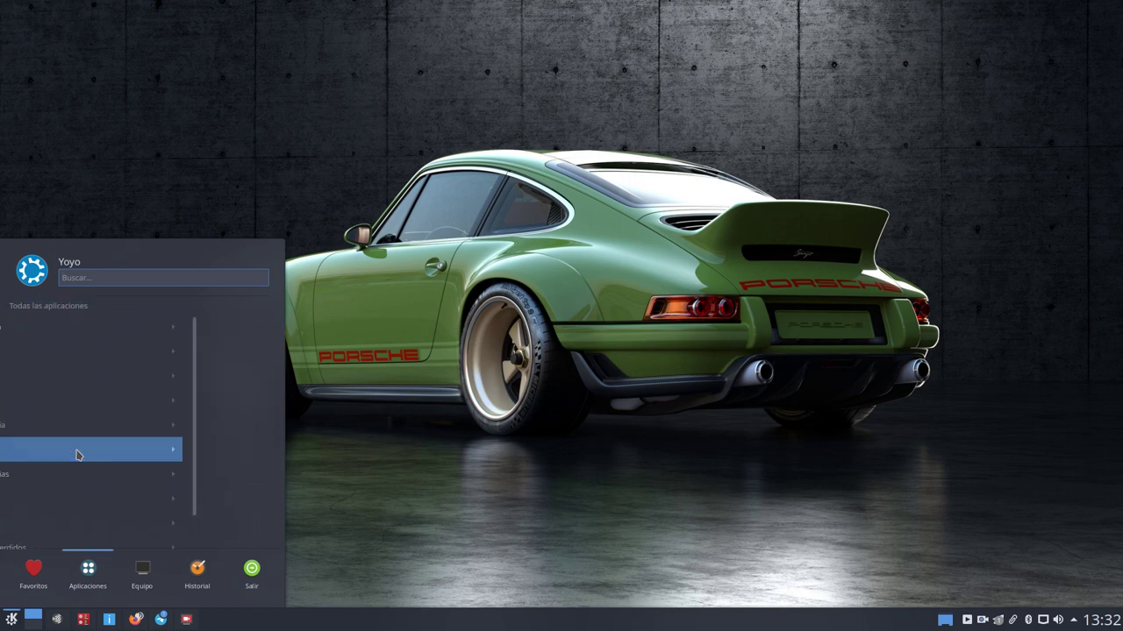
click(44, 306)
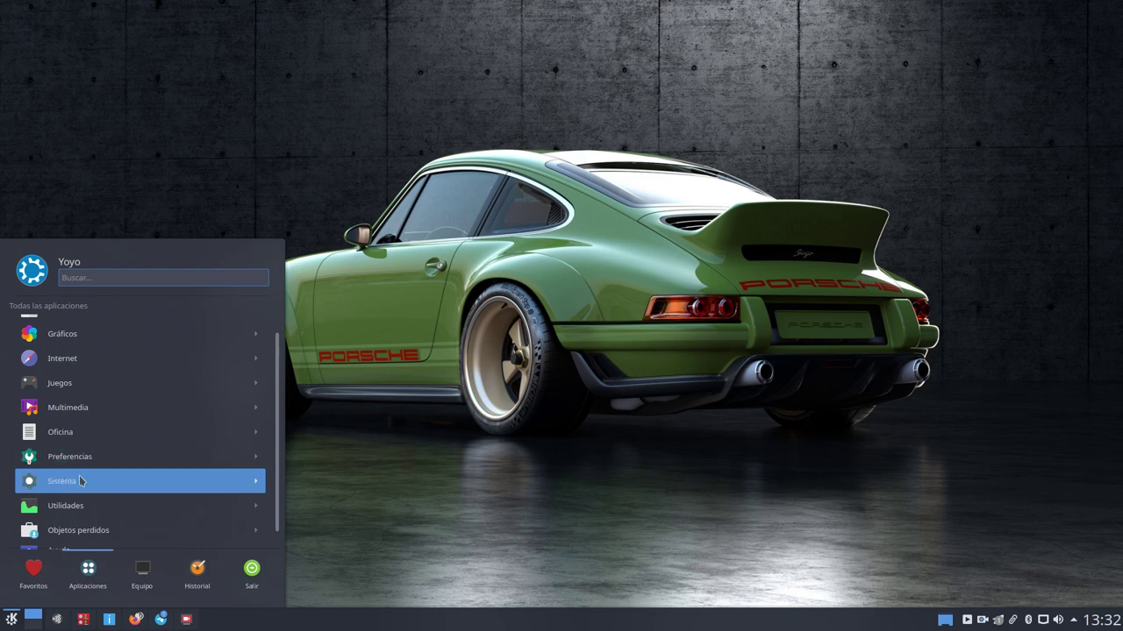
Review the installed applications in the Sistema and Utilidades categories
click(78, 480)
scroll(84, 405, down, 1)
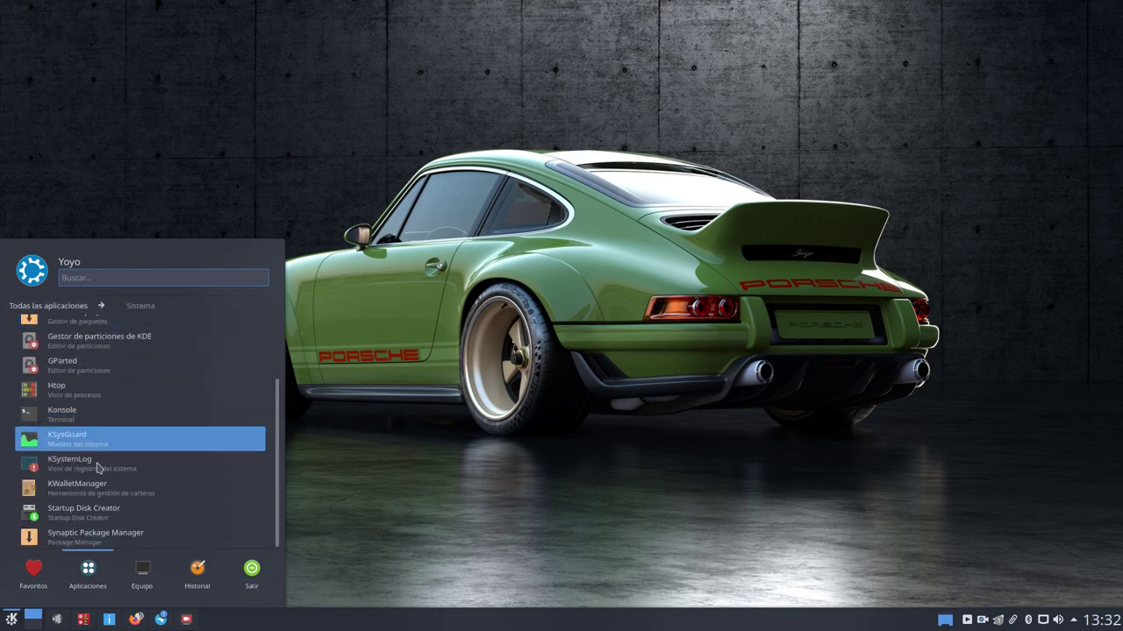
scroll(88, 438, up, 1)
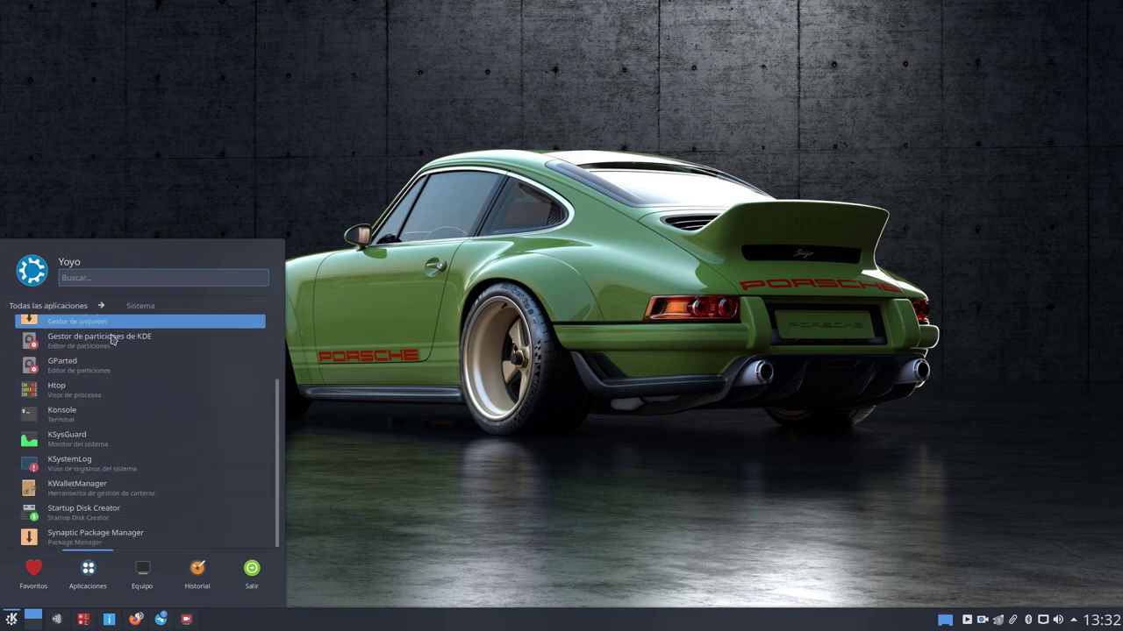
click(44, 306)
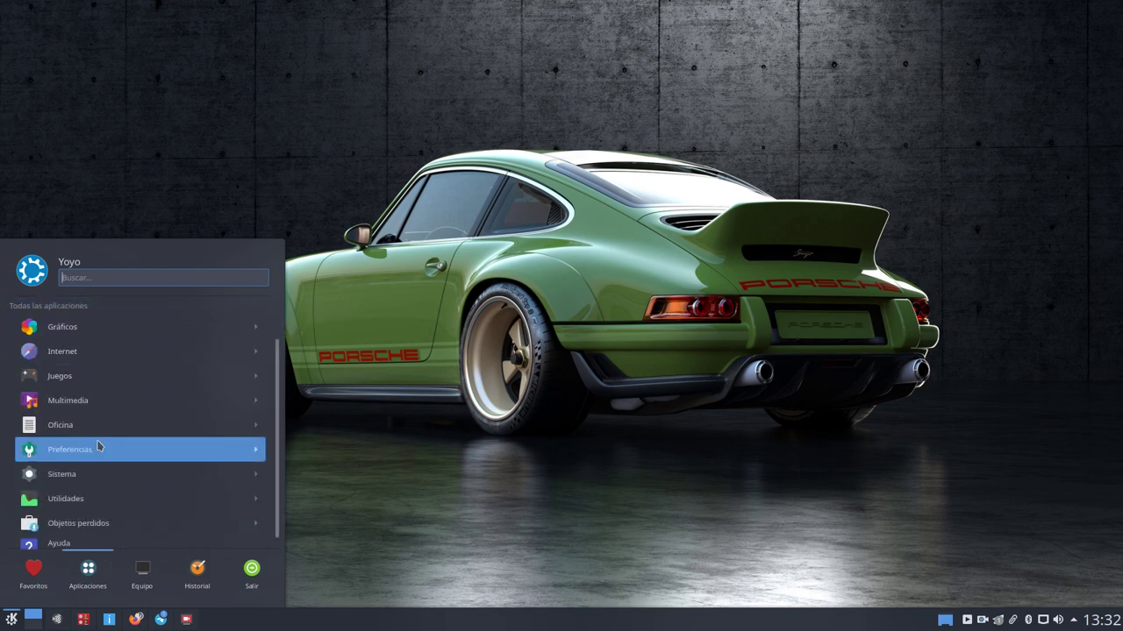
click(95, 500)
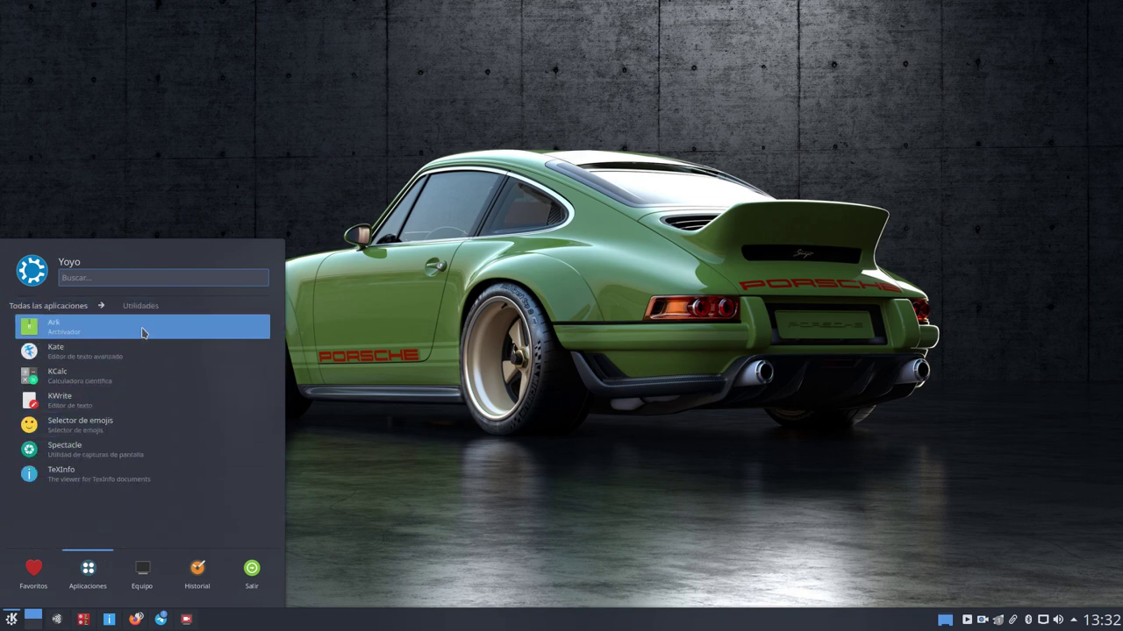
click(39, 309)
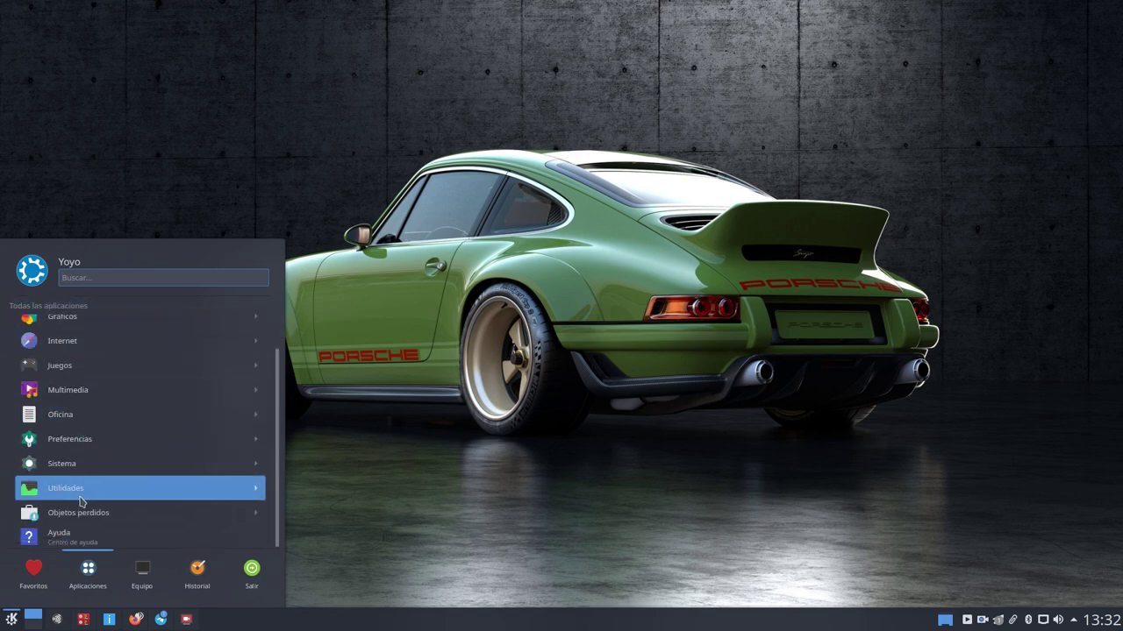
Look through the audio plugins listed under Objetos perdidos and close the application launcher
click(82, 510)
scroll(128, 418, down, 3)
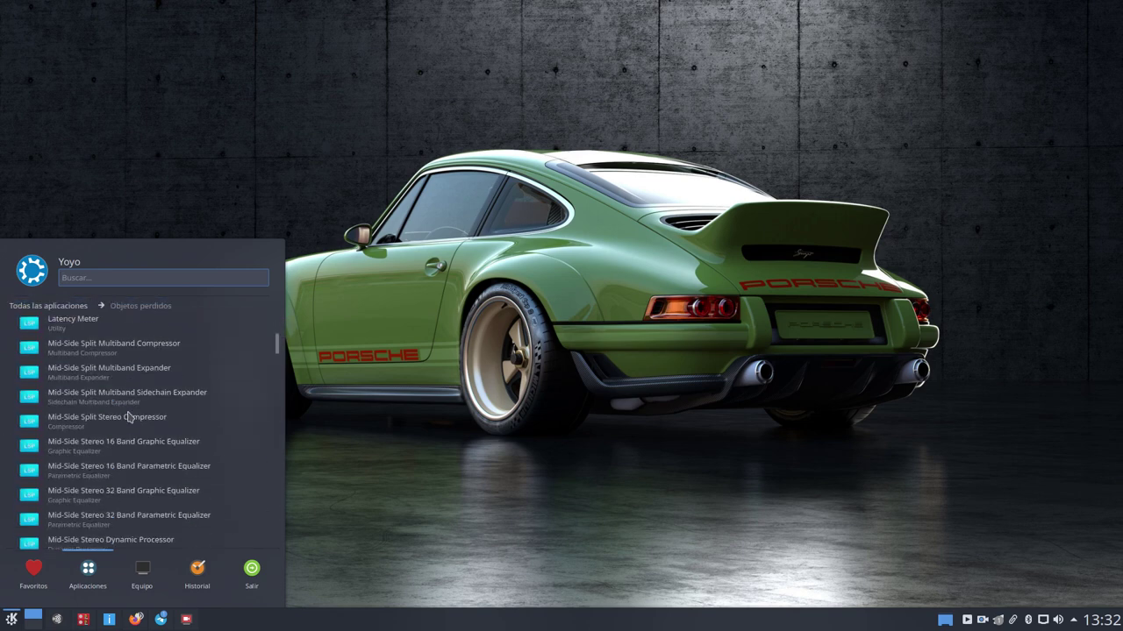
scroll(128, 419, down, 5)
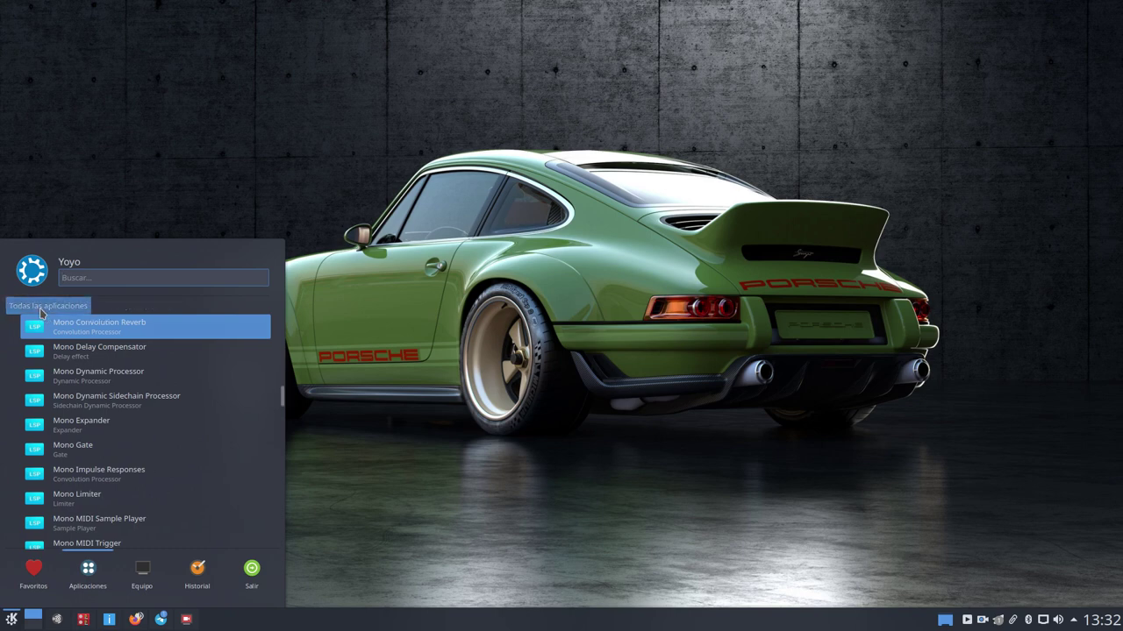
click(40, 310)
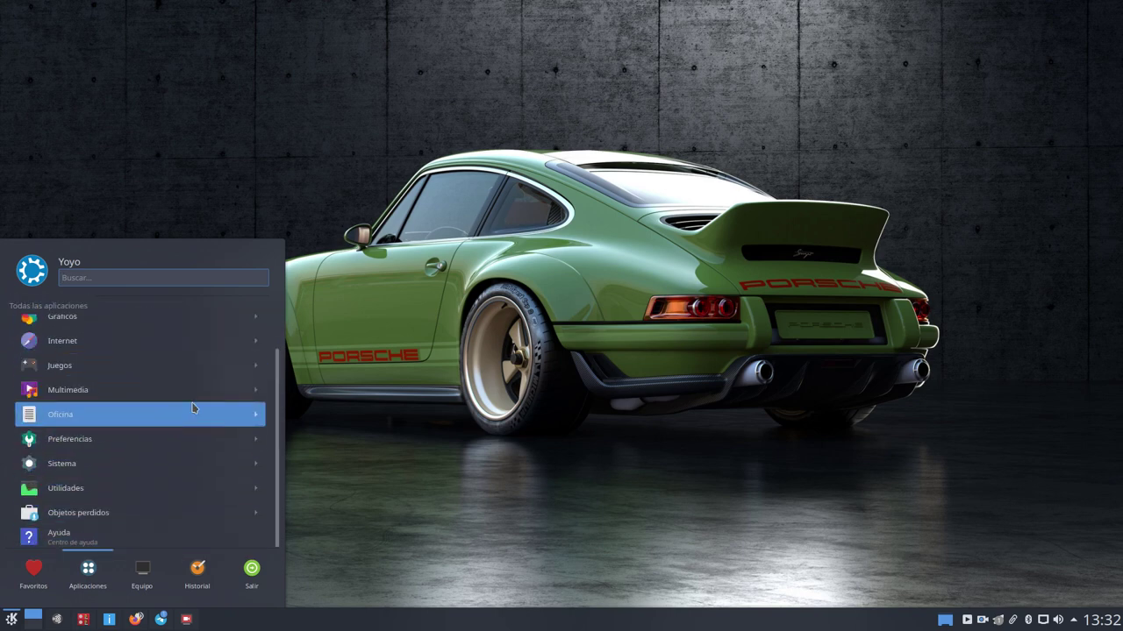
click(376, 379)
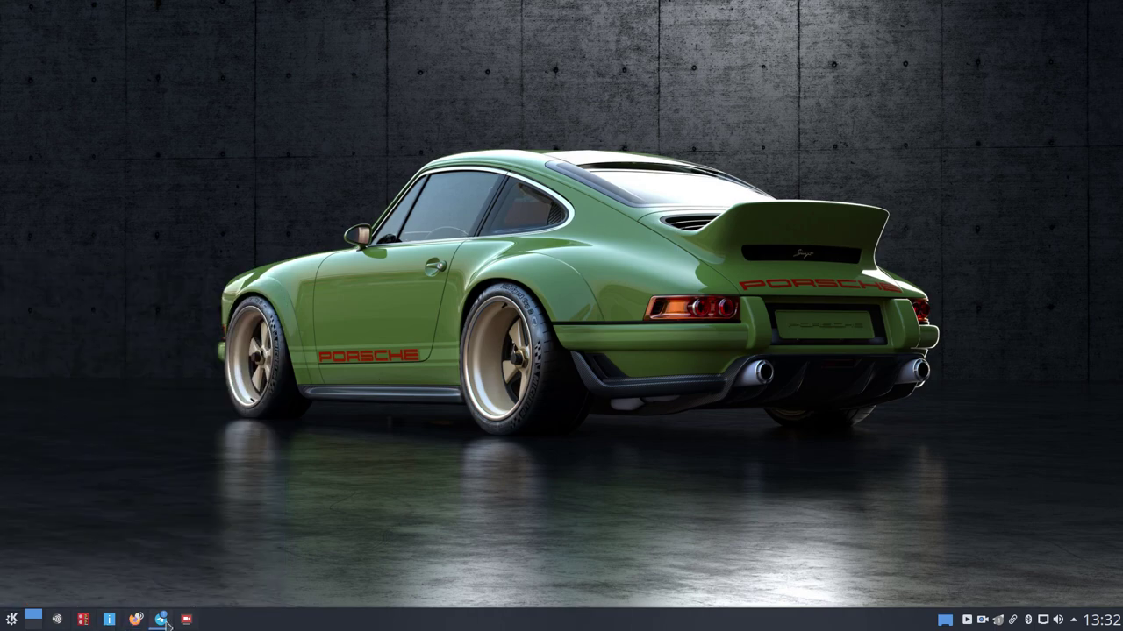
Open the Dolphin file manager from the launcher favorites, shift its window away from the screen edge and enlarge it
key(super)
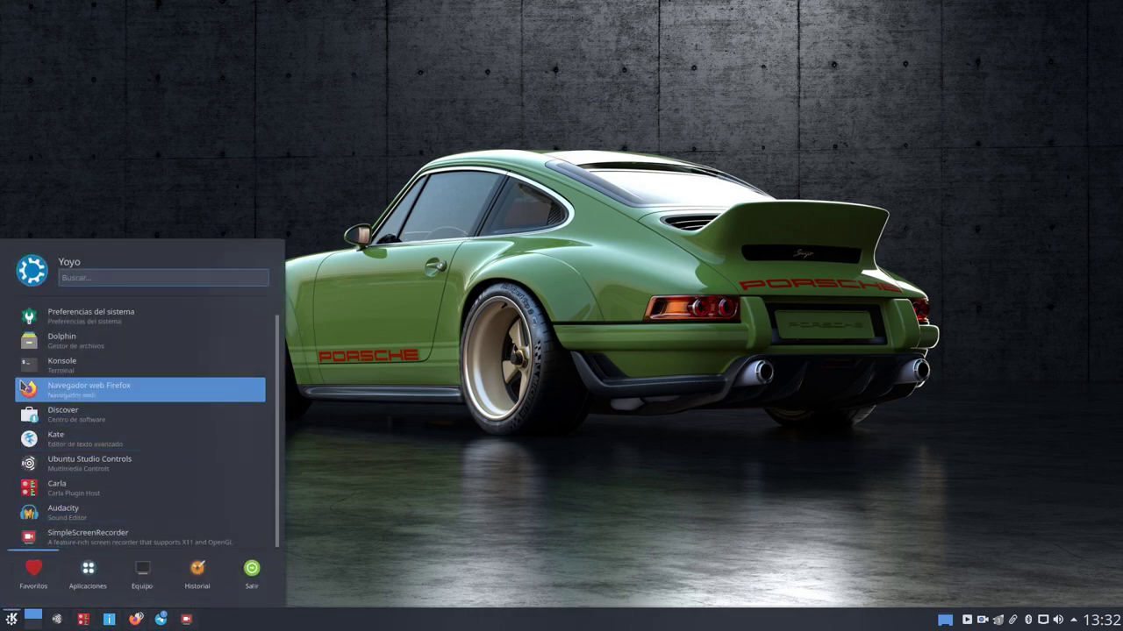
click(69, 347)
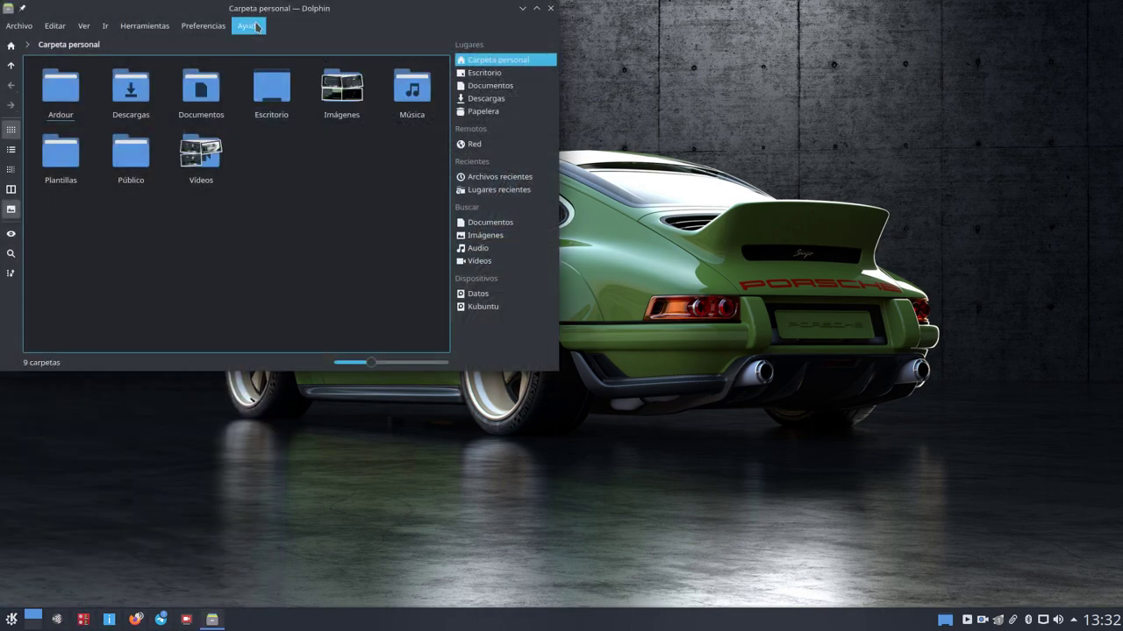
drag(278, 8, 361, 13)
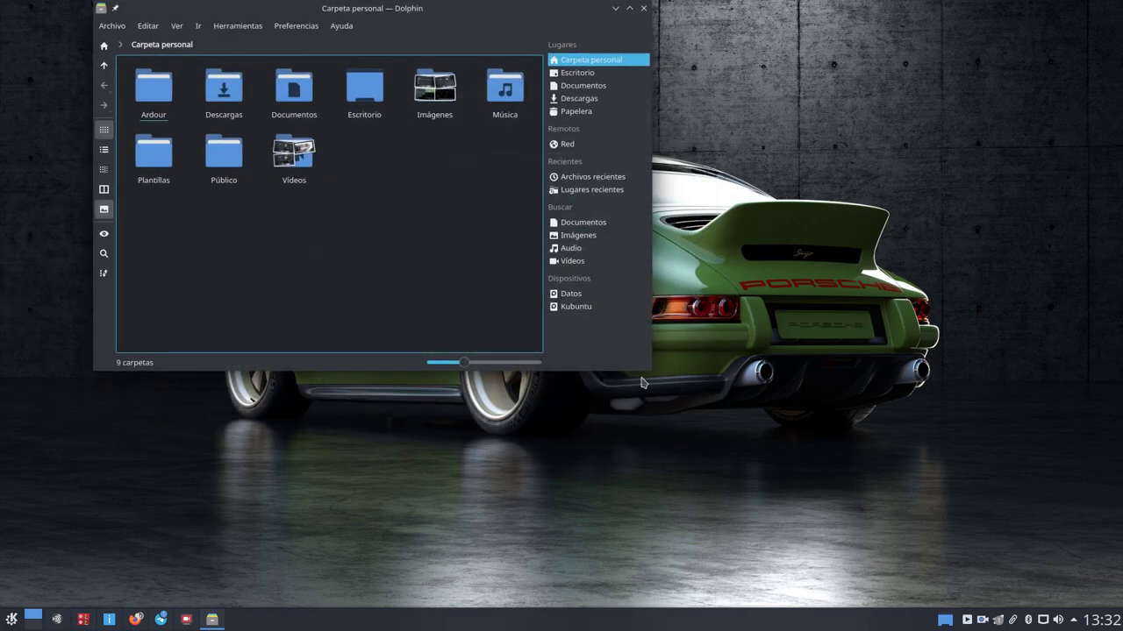
drag(645, 372, 749, 408)
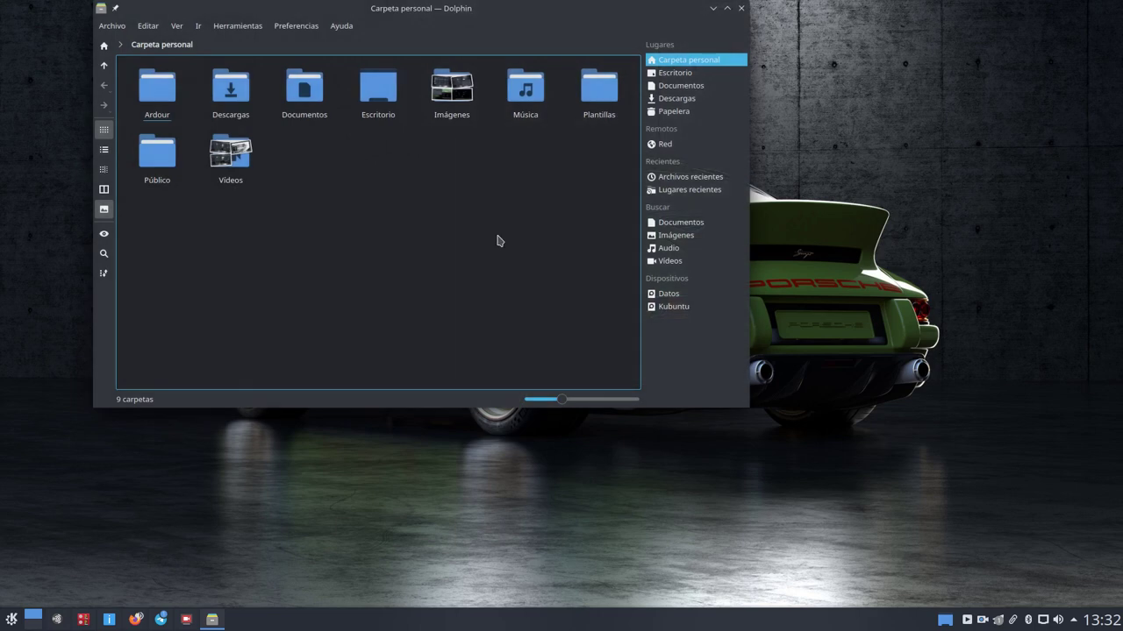
Hide the file manager's menu bar and look at the compact menu that replaces it
key(ctrl+m)
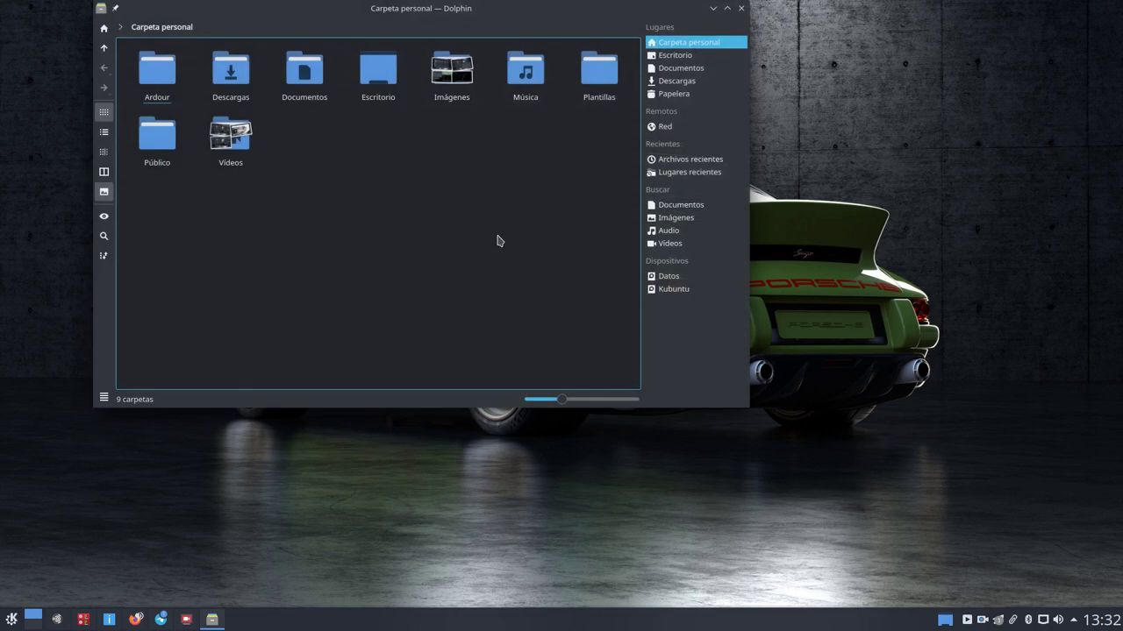
click(102, 400)
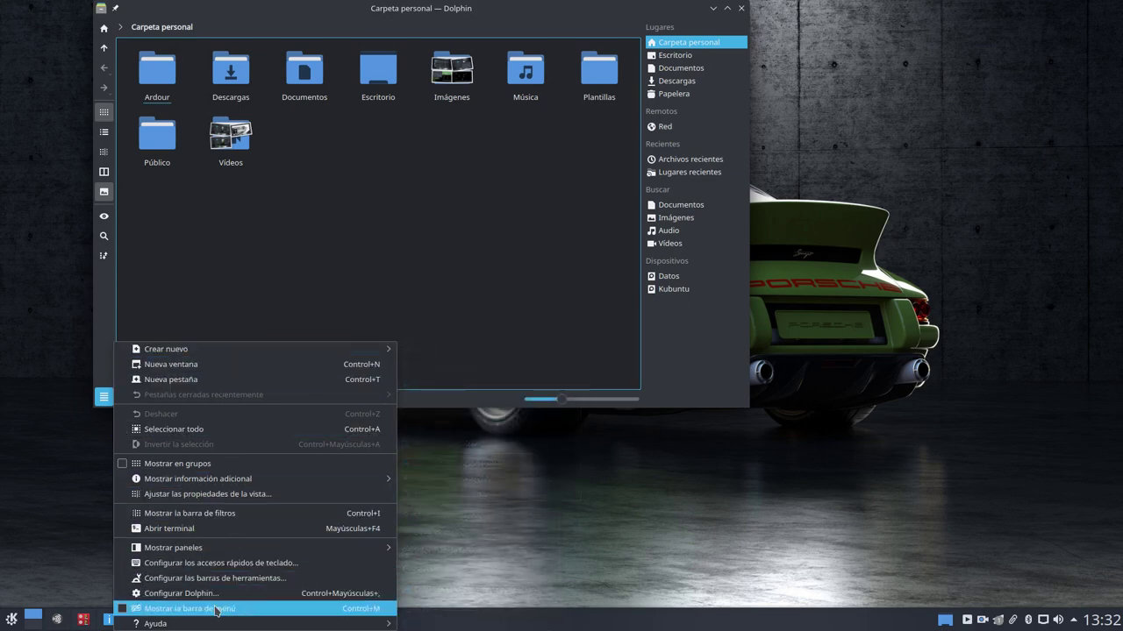
click(271, 290)
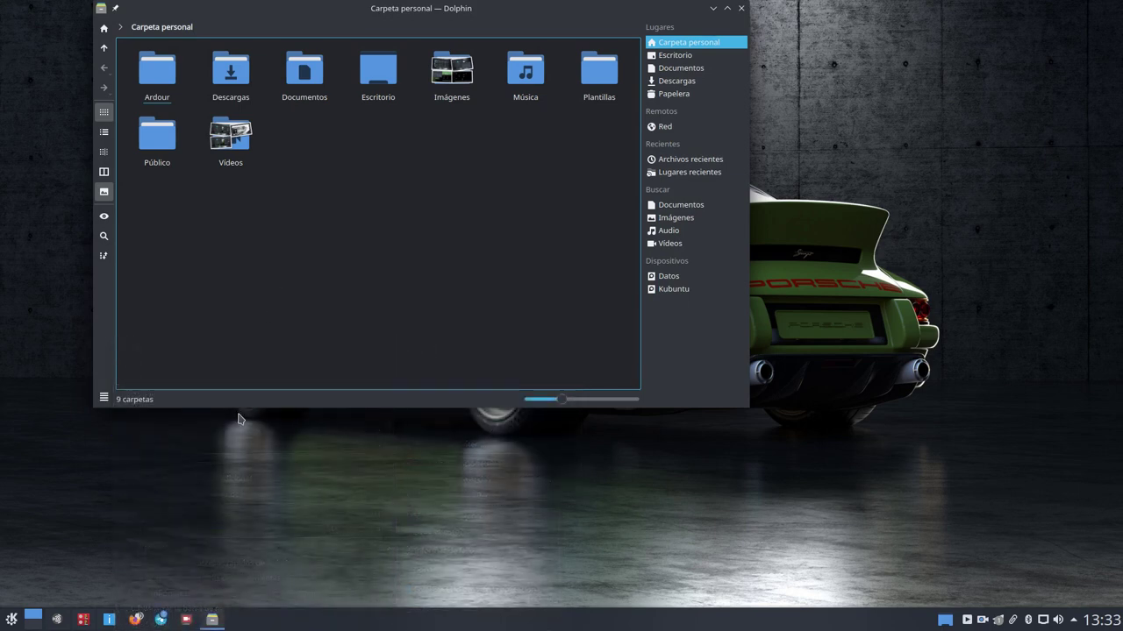
Open the file manager's preferences, enlarge the dialog and review the General behavior, previews, confirmations and status bar settings
click(103, 398)
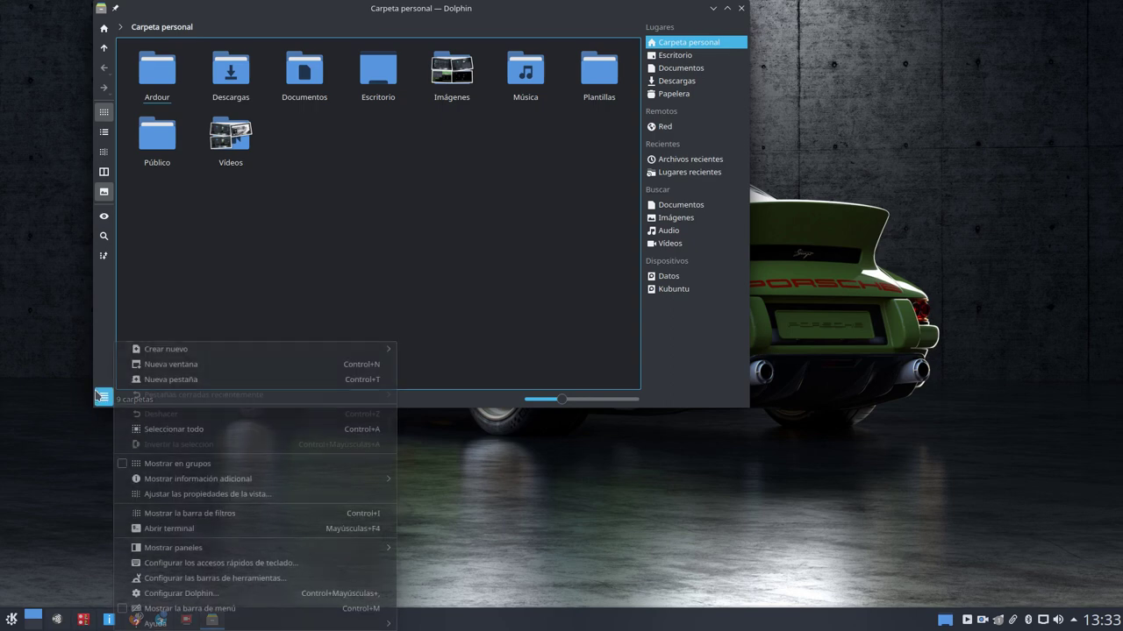
click(196, 593)
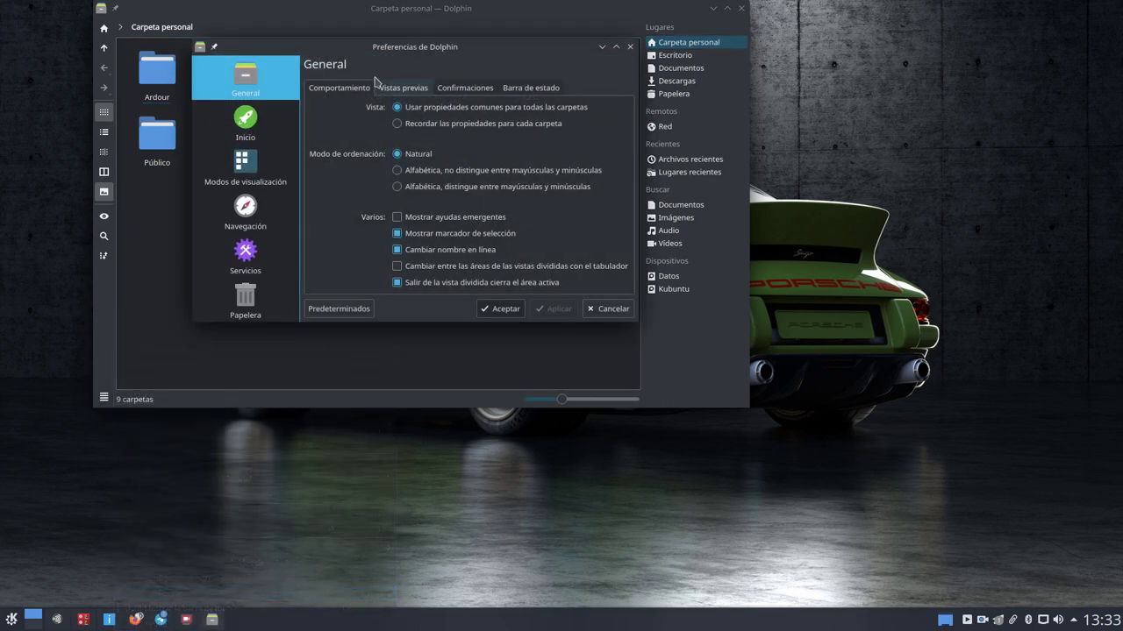
drag(518, 47, 380, 61)
drag(523, 356, 928, 544)
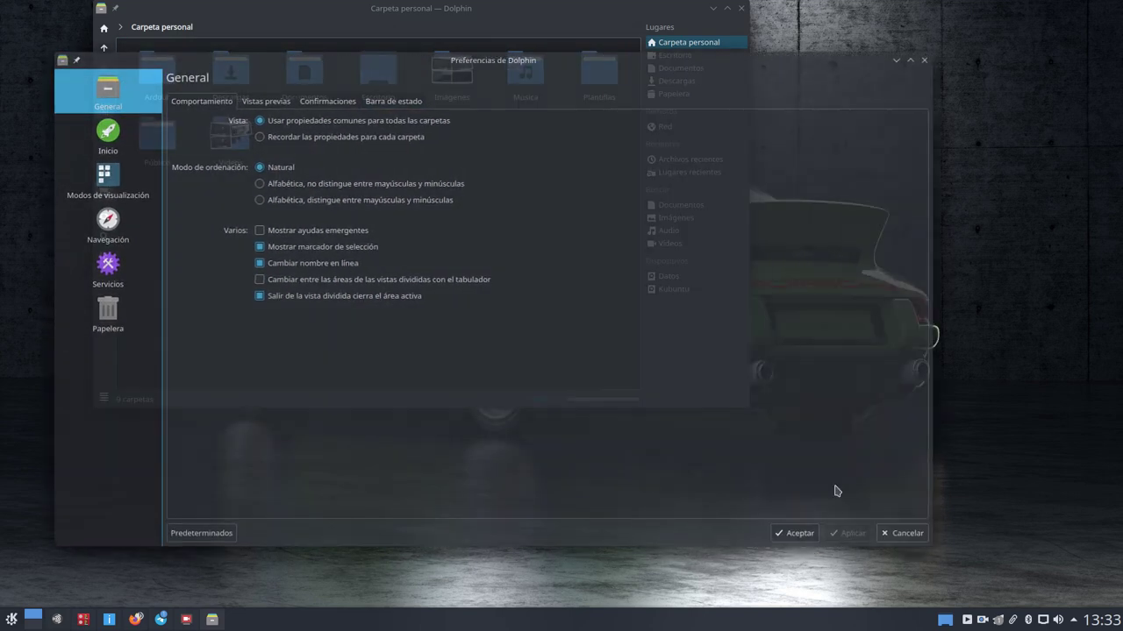
click(271, 103)
click(351, 103)
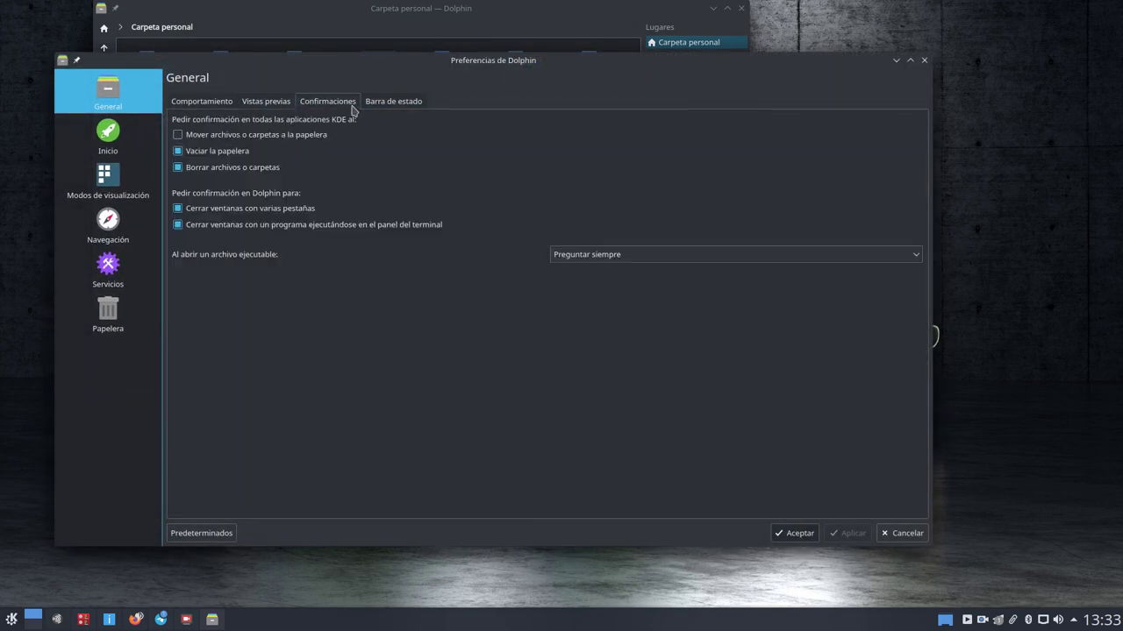
click(396, 106)
click(265, 102)
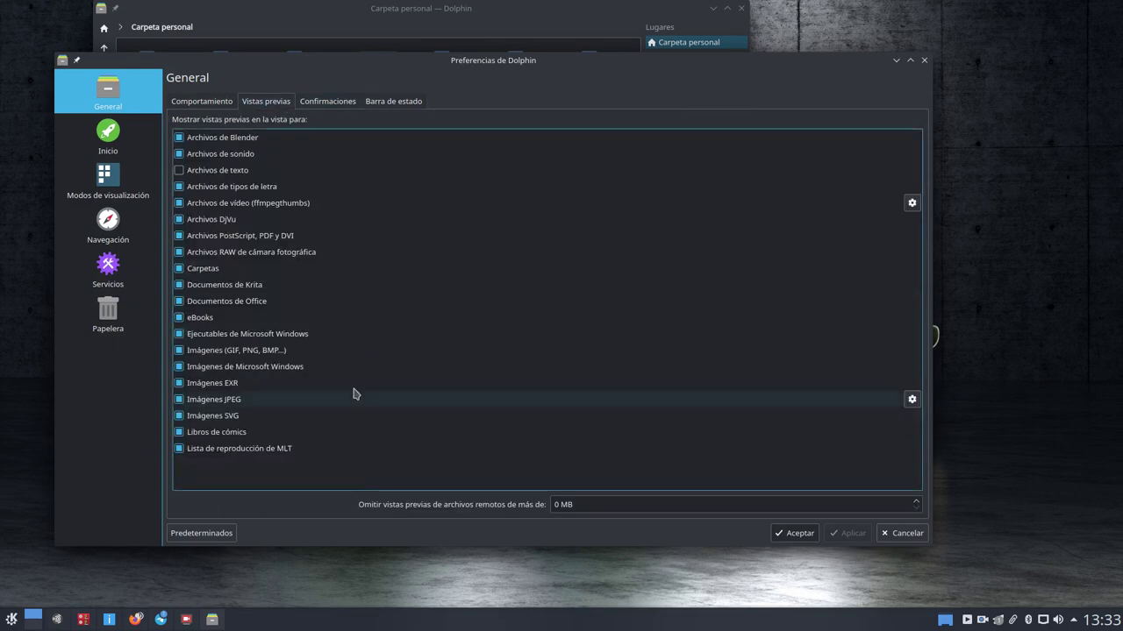
Review the Inicio, Modos de visualización, Navegación, Servicios and Papelera preferences and close the dialog without changes
click(123, 135)
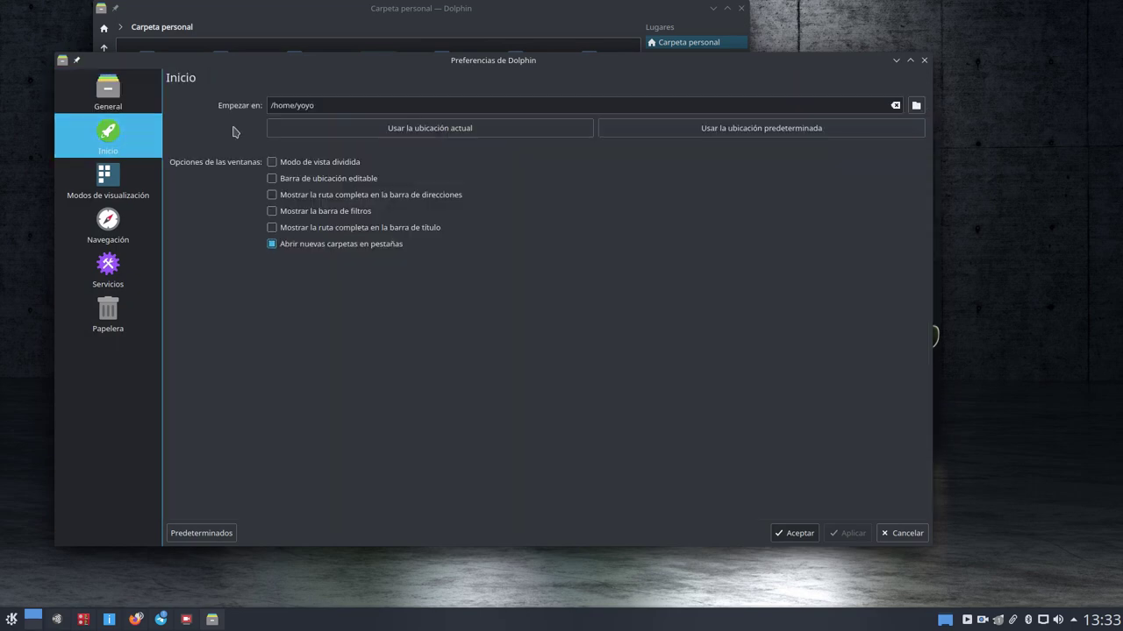
click(118, 184)
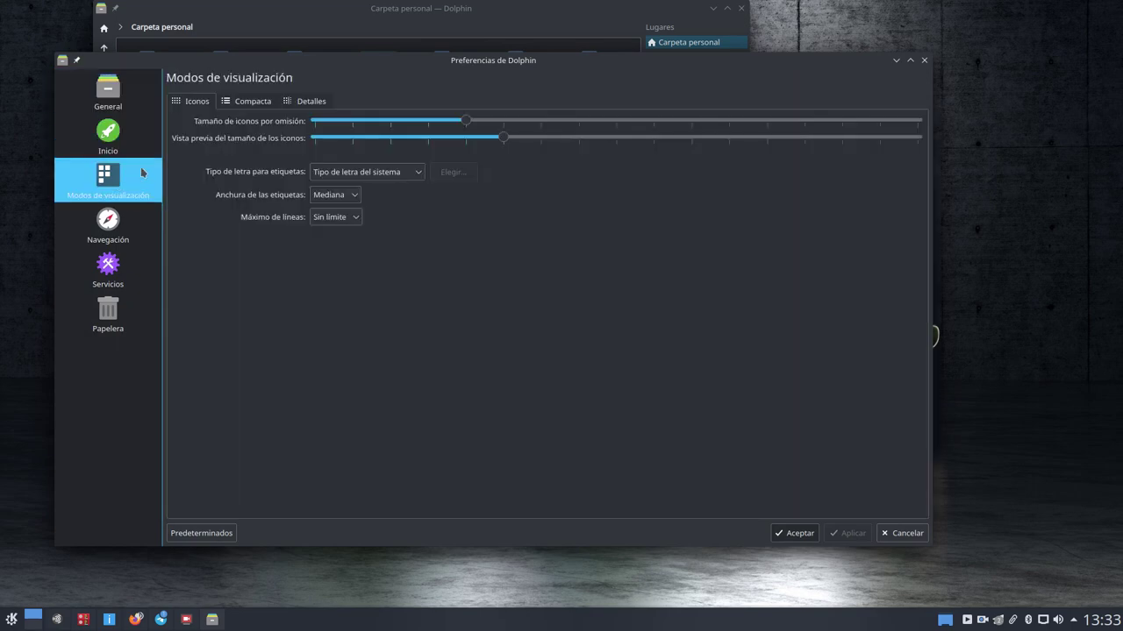
click(250, 101)
click(293, 104)
click(130, 234)
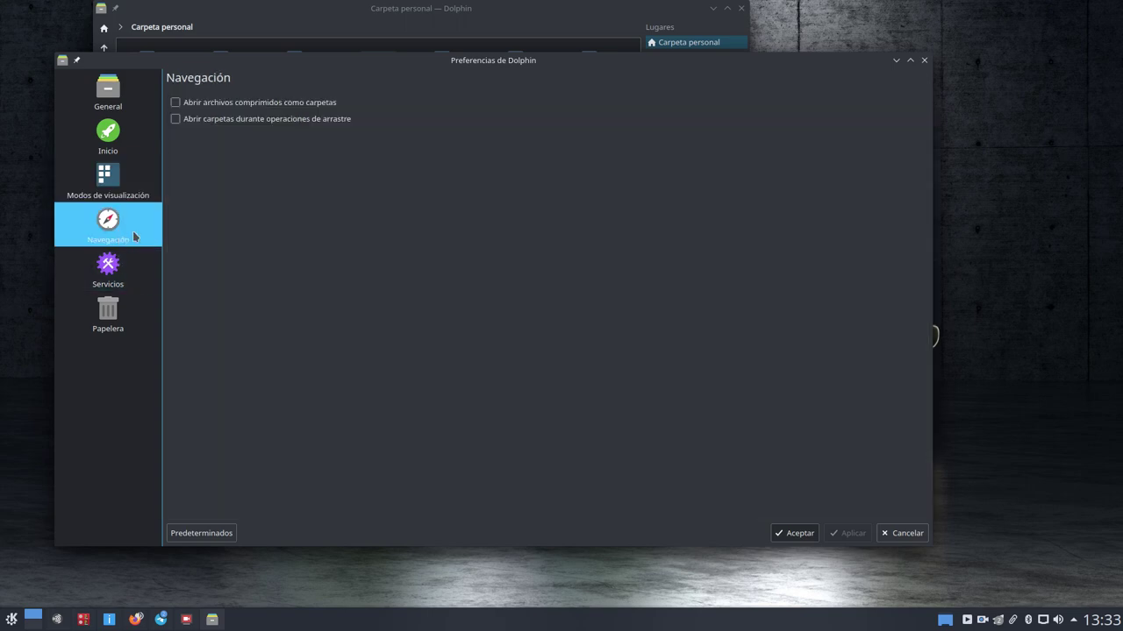
click(131, 264)
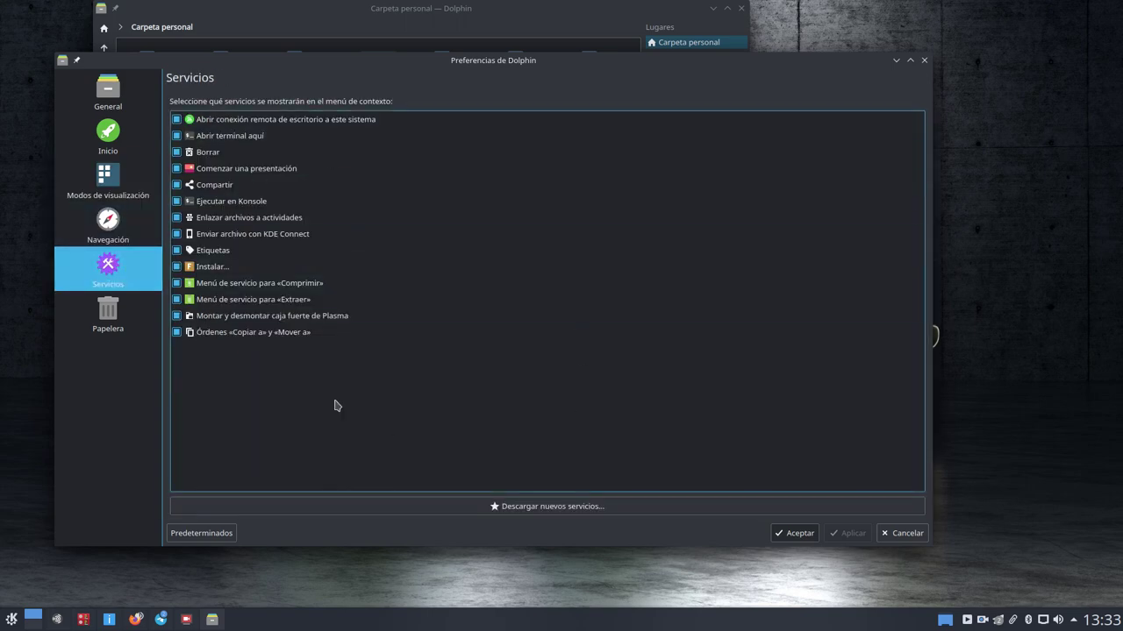
click(108, 314)
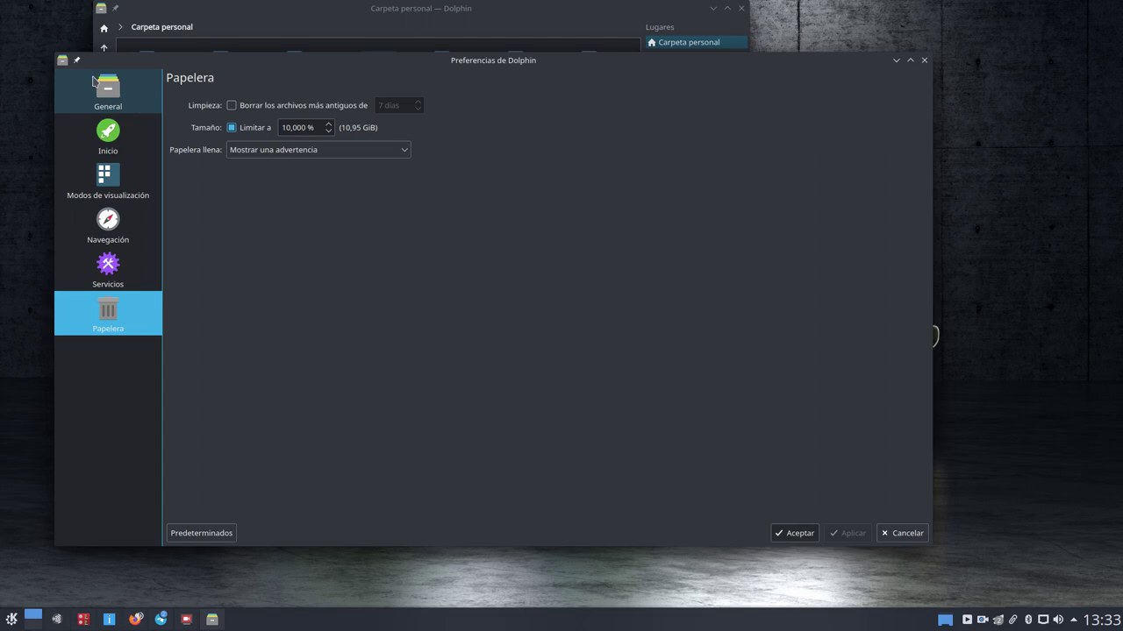
click(901, 534)
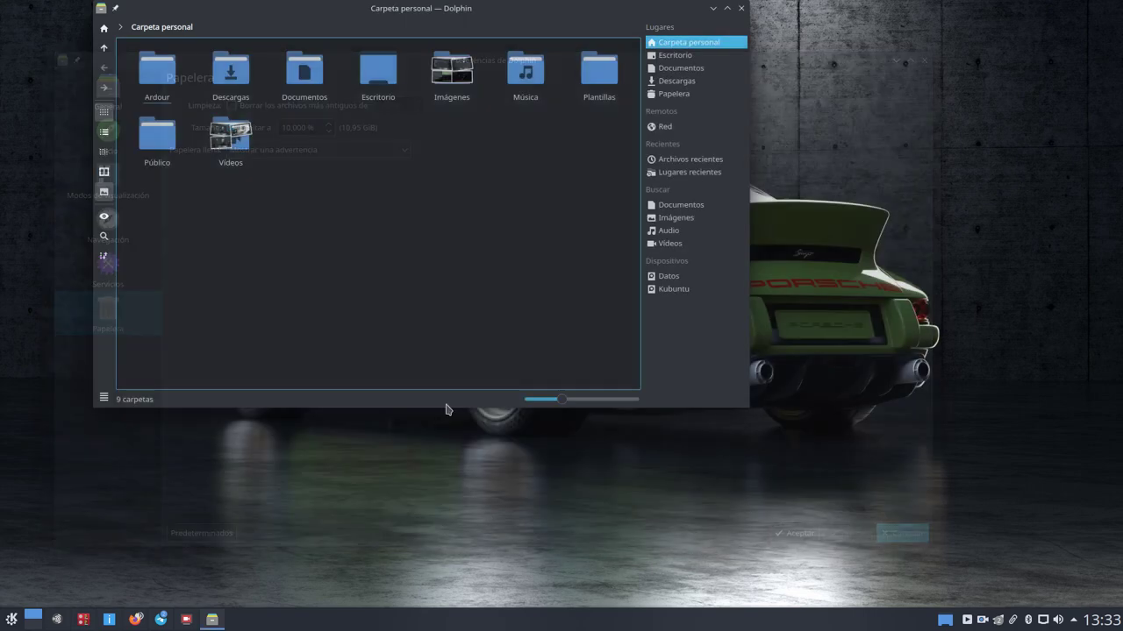
Open the toolbar configuration, look through the available and current actions, and cancel it
click(103, 396)
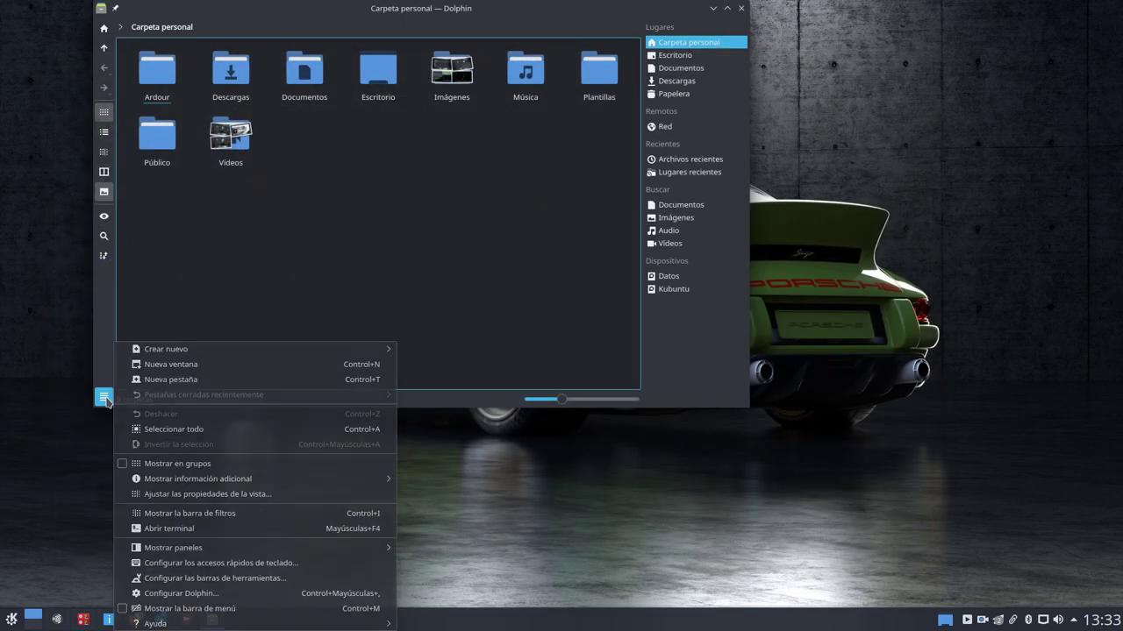
click(193, 578)
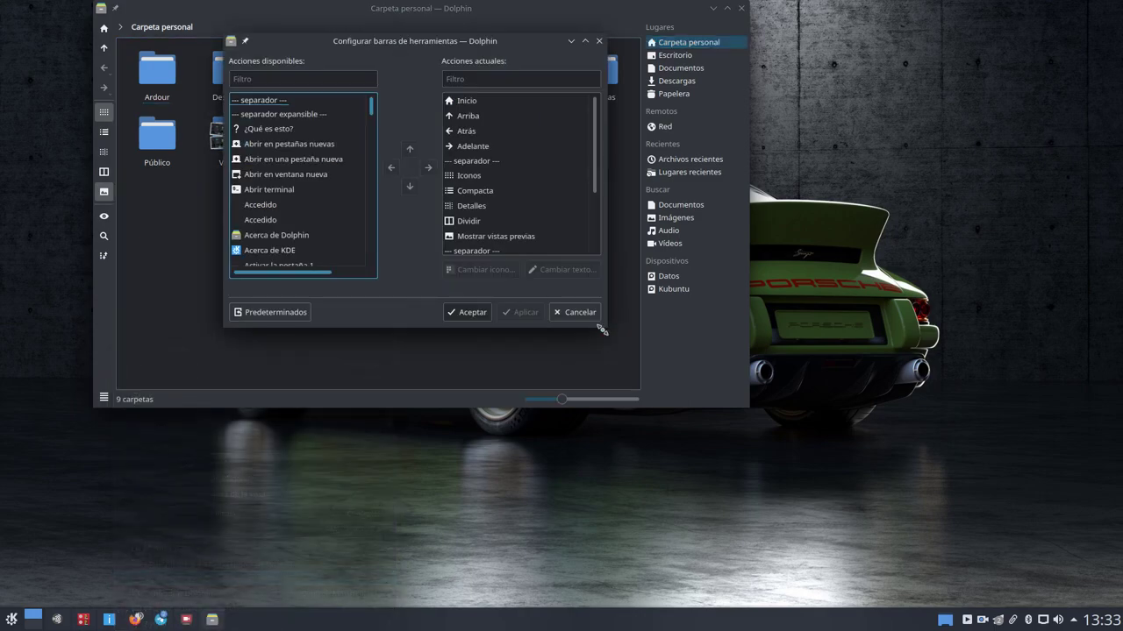
click(585, 41)
drag(494, 40, 320, 52)
scroll(167, 204, down, 7)
scroll(167, 204, down, 20)
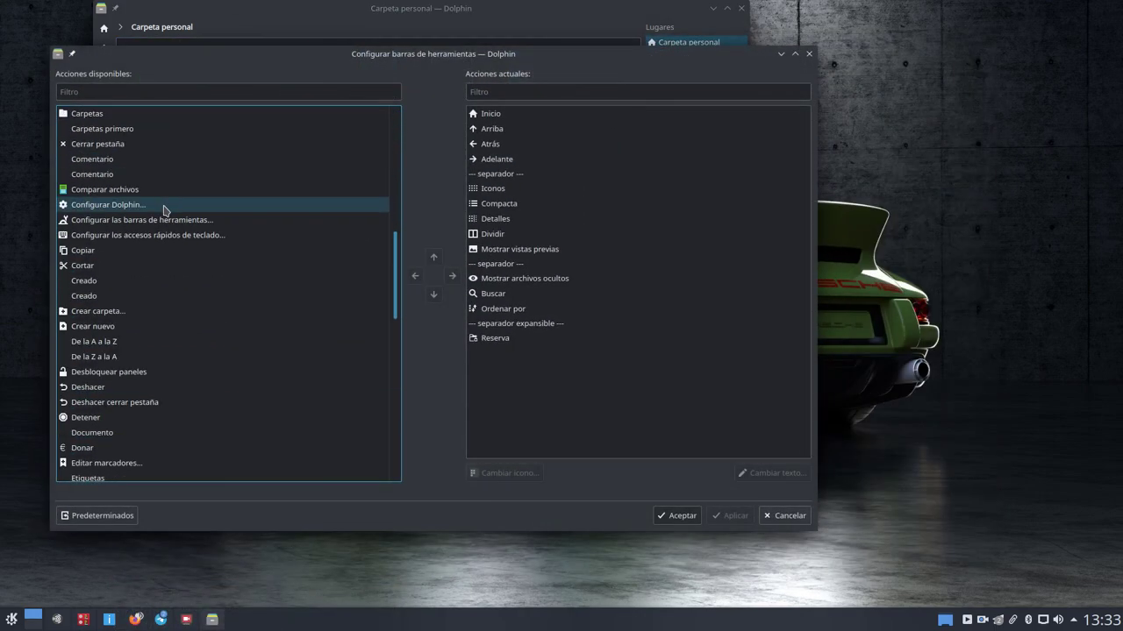
scroll(177, 389, up, 20)
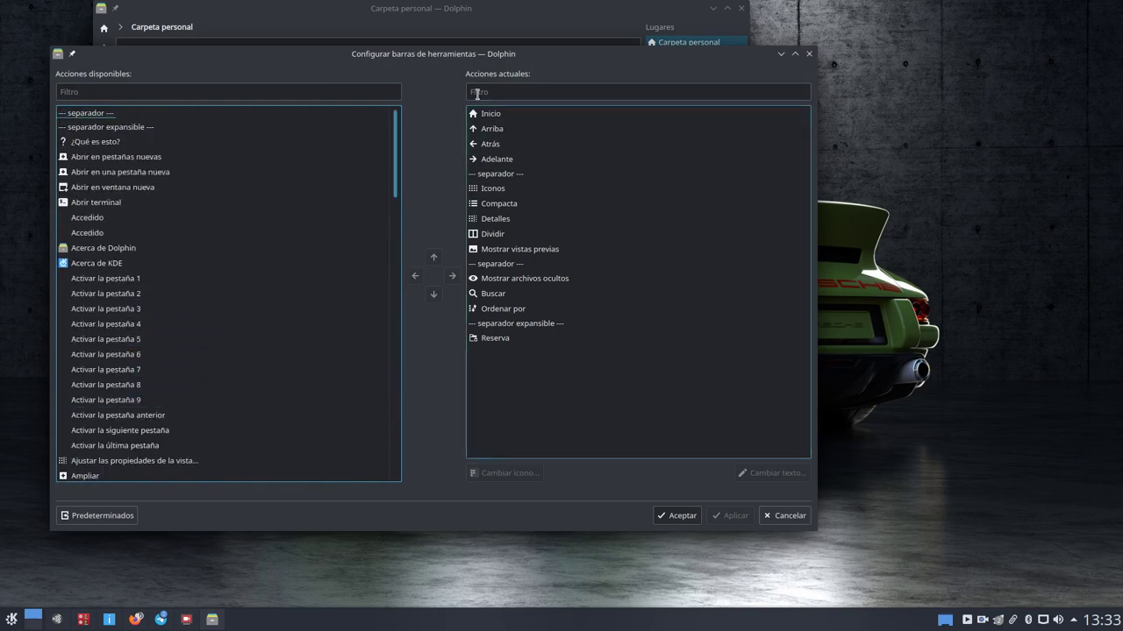
click(794, 520)
Unlock the panels and try to move the Lugares panel
right_click(692, 383)
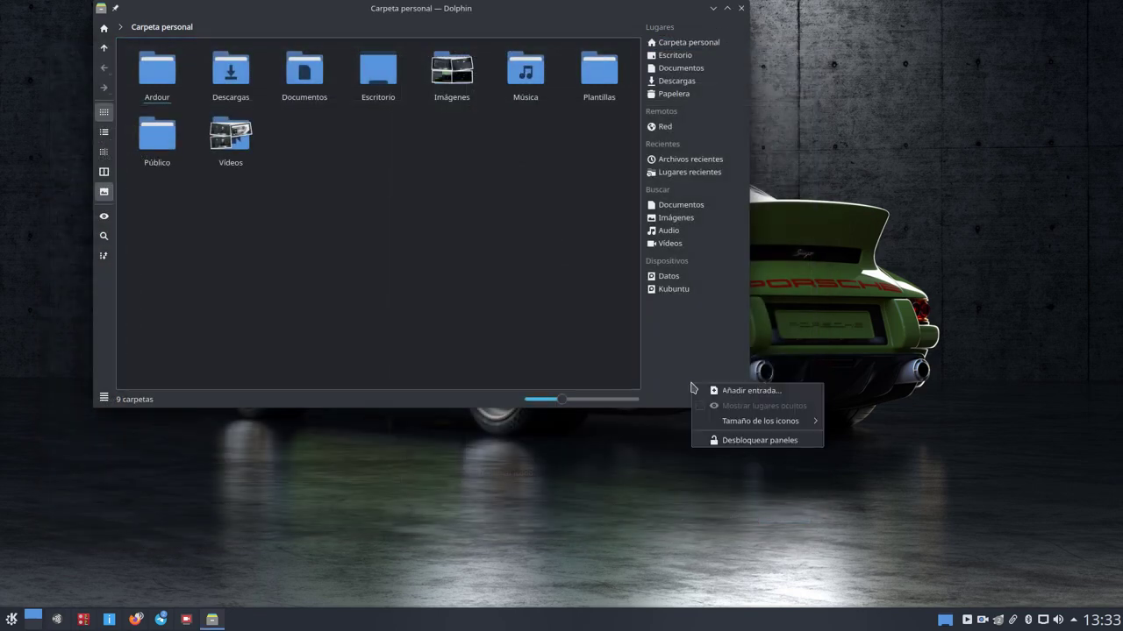
click(735, 440)
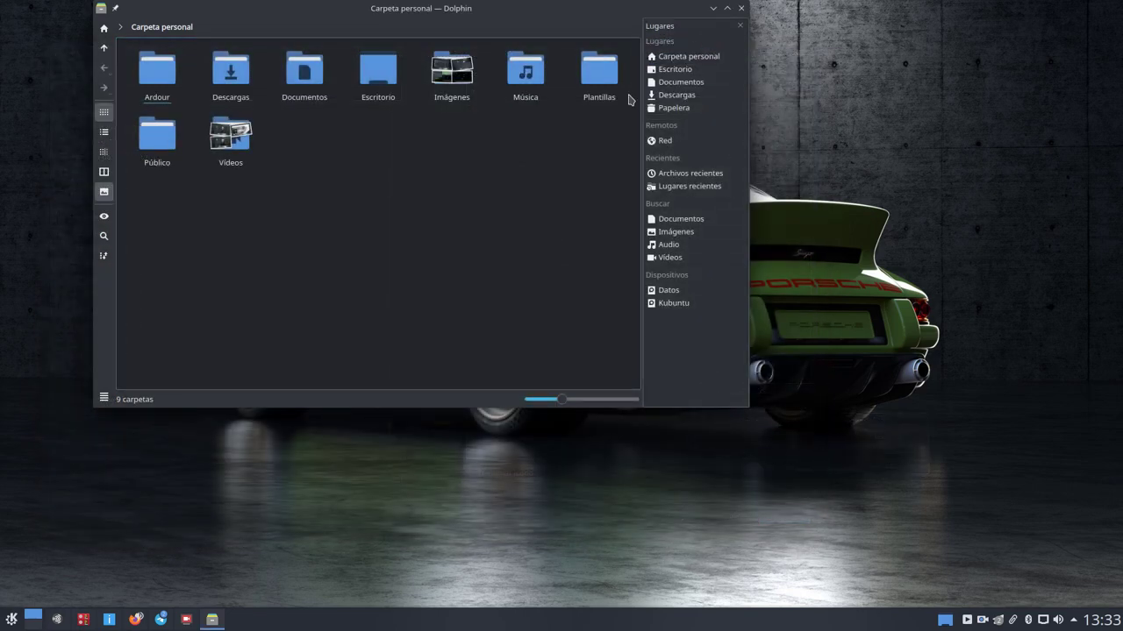
drag(683, 26, 717, 69)
Dismiss the new Lugares entry dialog and lock the panels again
right_click(705, 359)
click(736, 365)
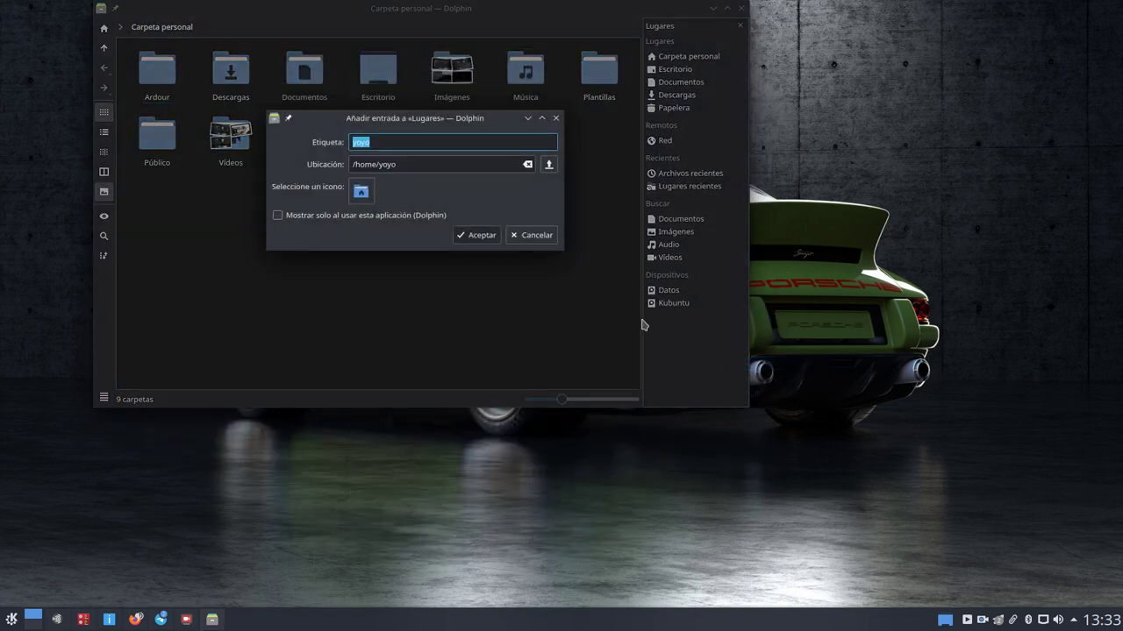
click(515, 237)
right_click(696, 376)
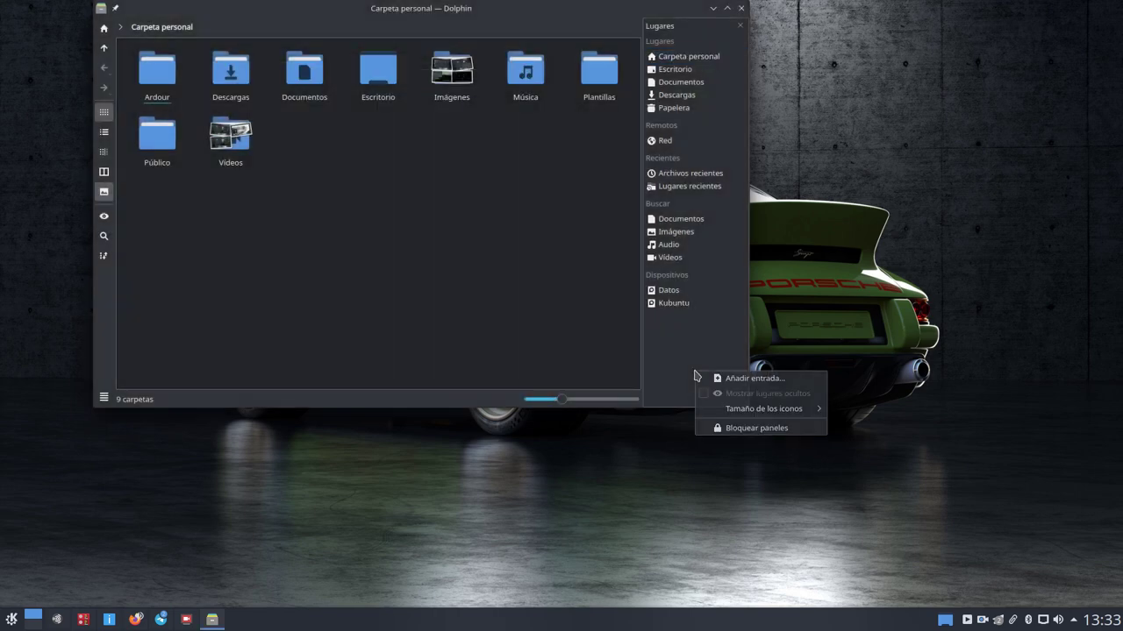
click(737, 427)
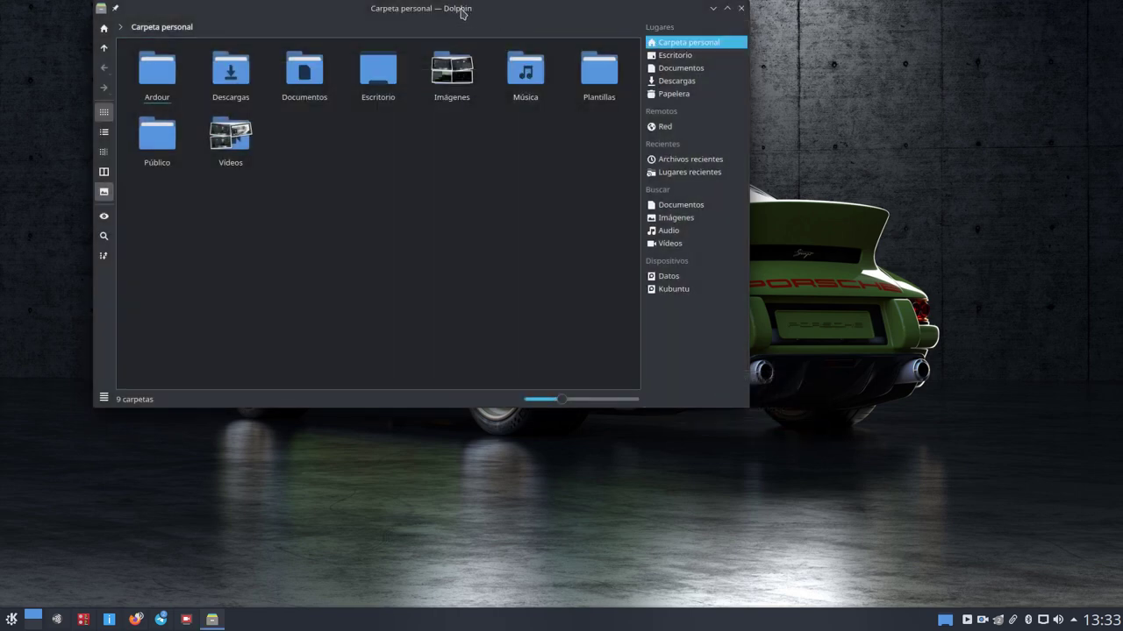
Turn off folder previews and readjust the icon size, closing the file manager window when done
drag(460, 12, 500, 118)
click(143, 300)
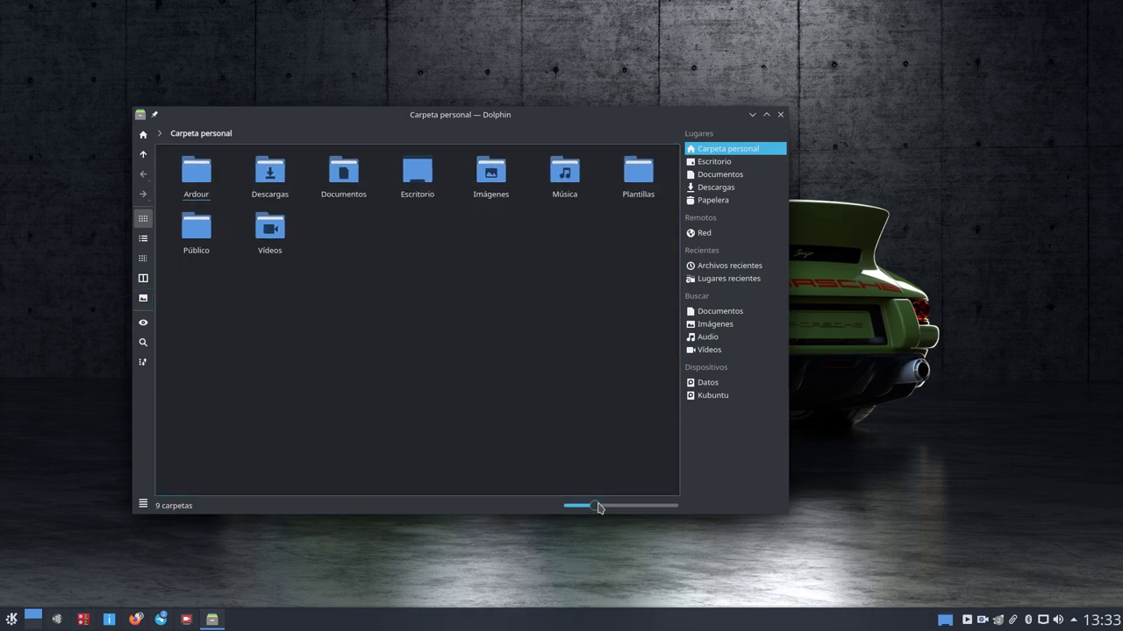
drag(598, 508, 604, 510)
click(569, 427)
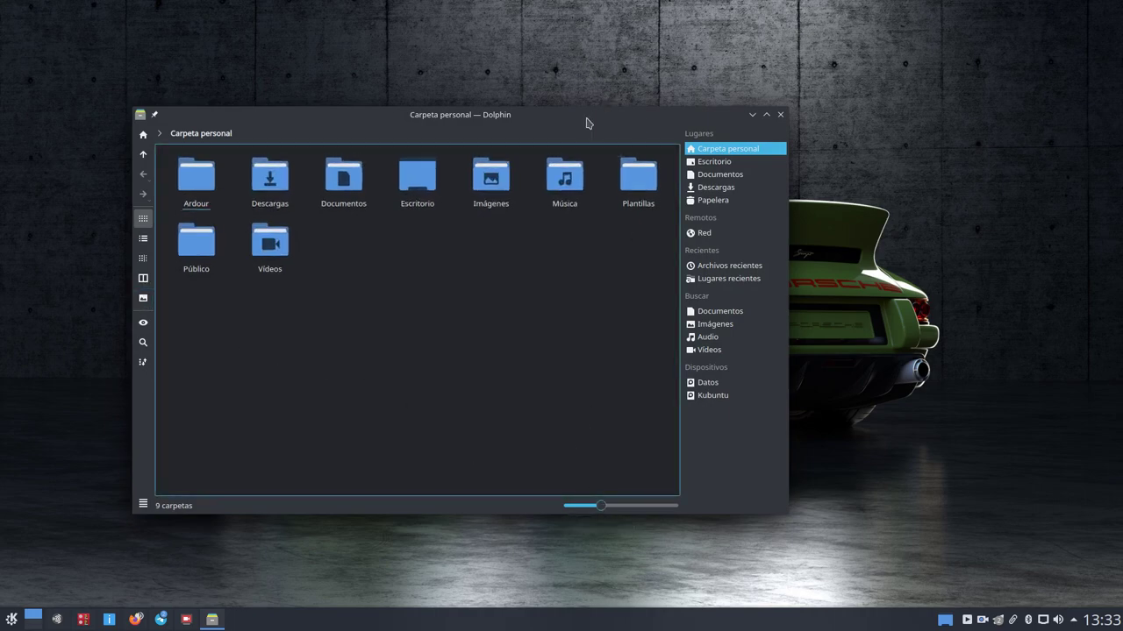
drag(586, 123, 614, 63)
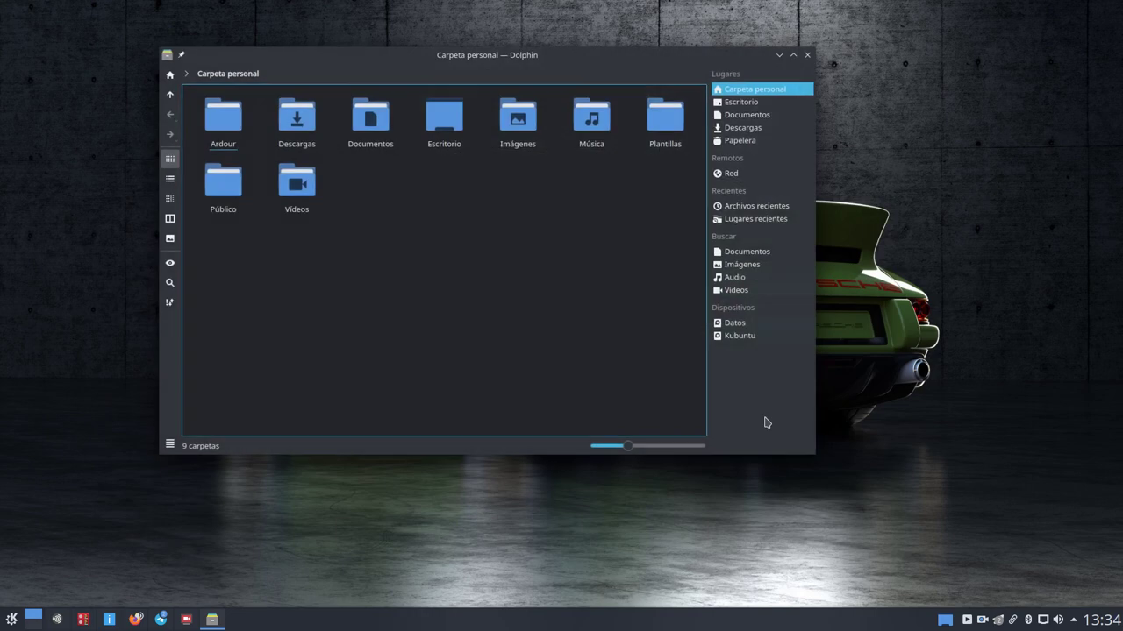
click(808, 56)
Show KRunner from the desktop, search for "a" and dismiss it
right_click(580, 82)
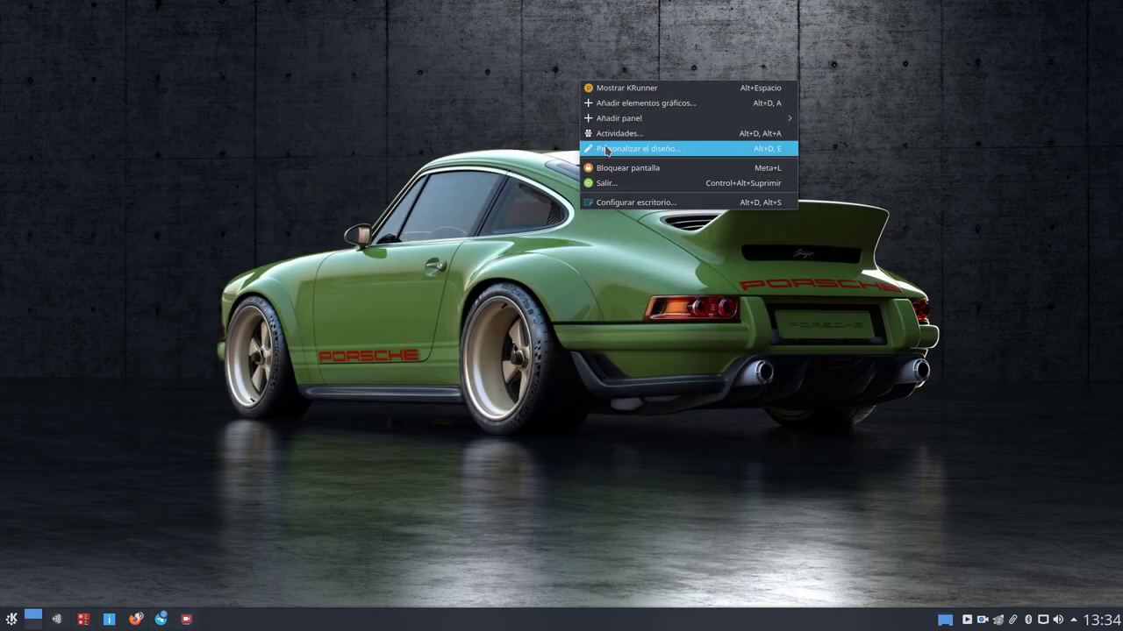
click(622, 89)
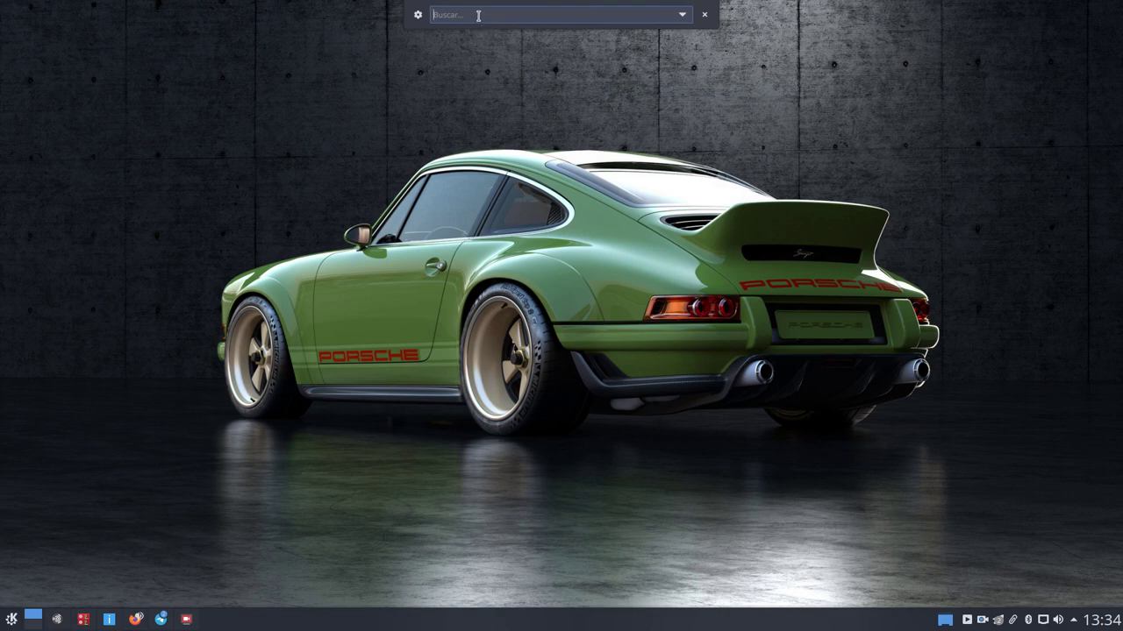
text(a)
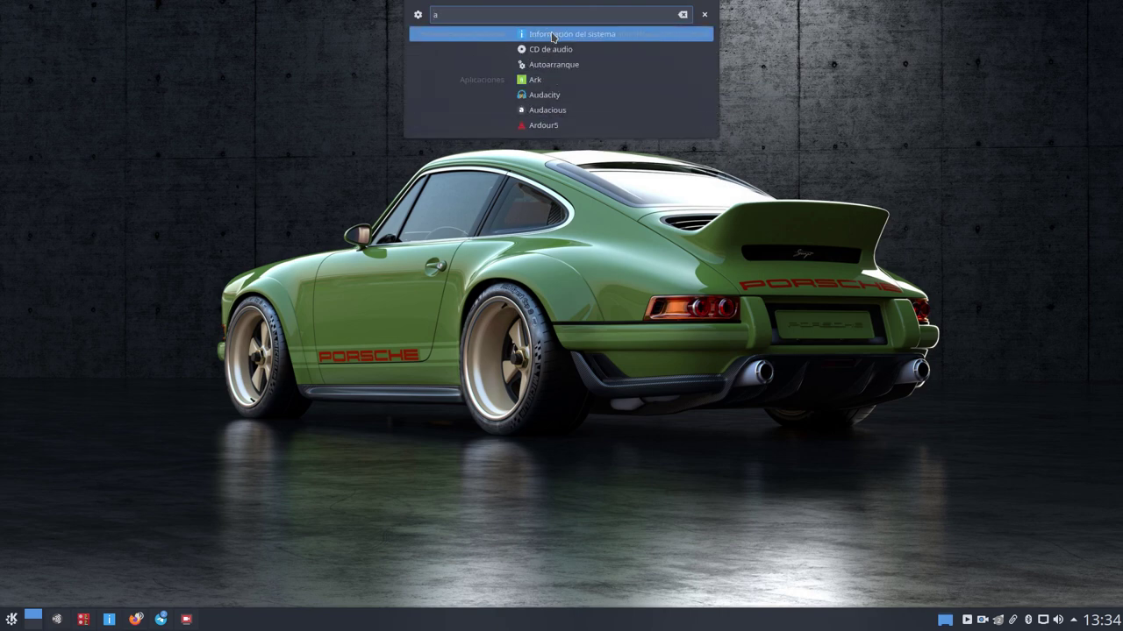
key(Escape)
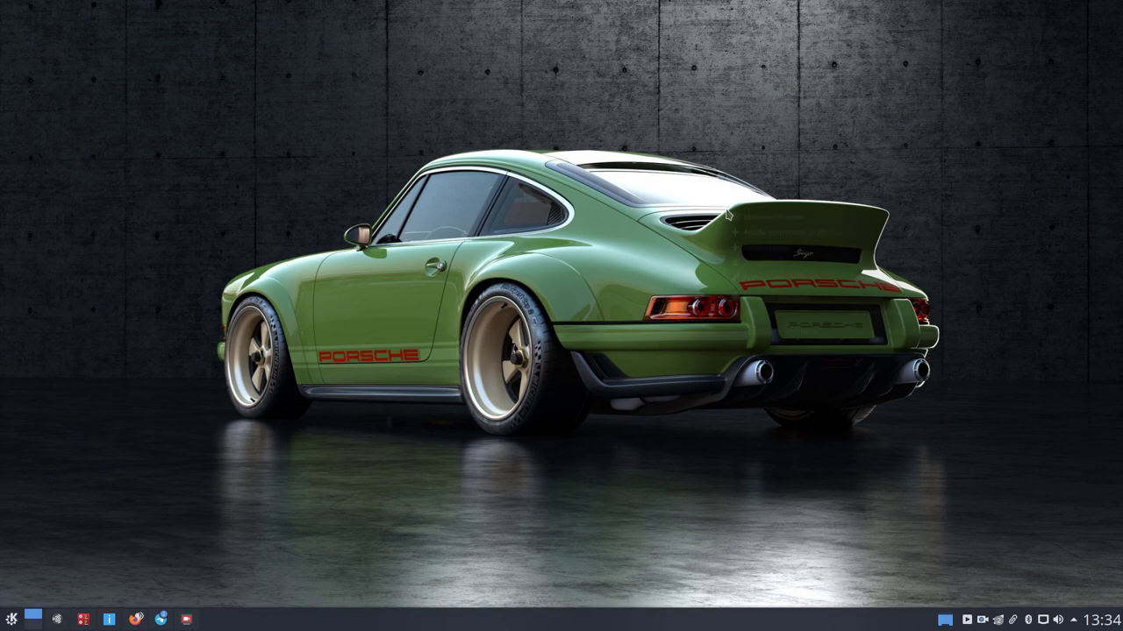
Start customizing the desktop layout and browse the widgets that can be added to the panel, closing the widget list without adding any
click(790, 275)
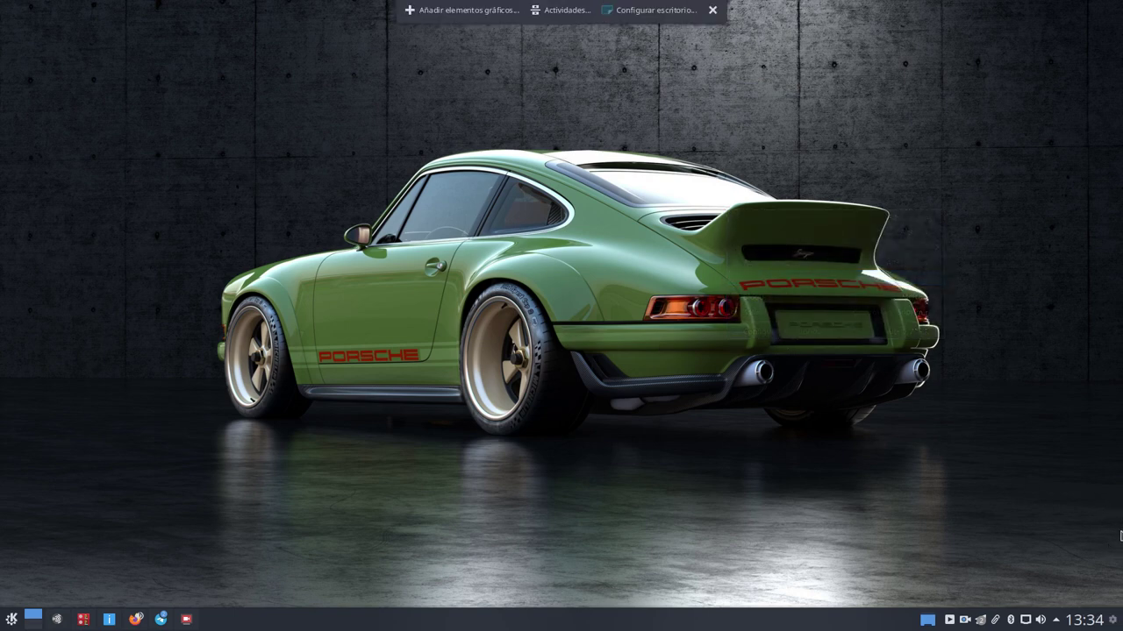
click(1111, 622)
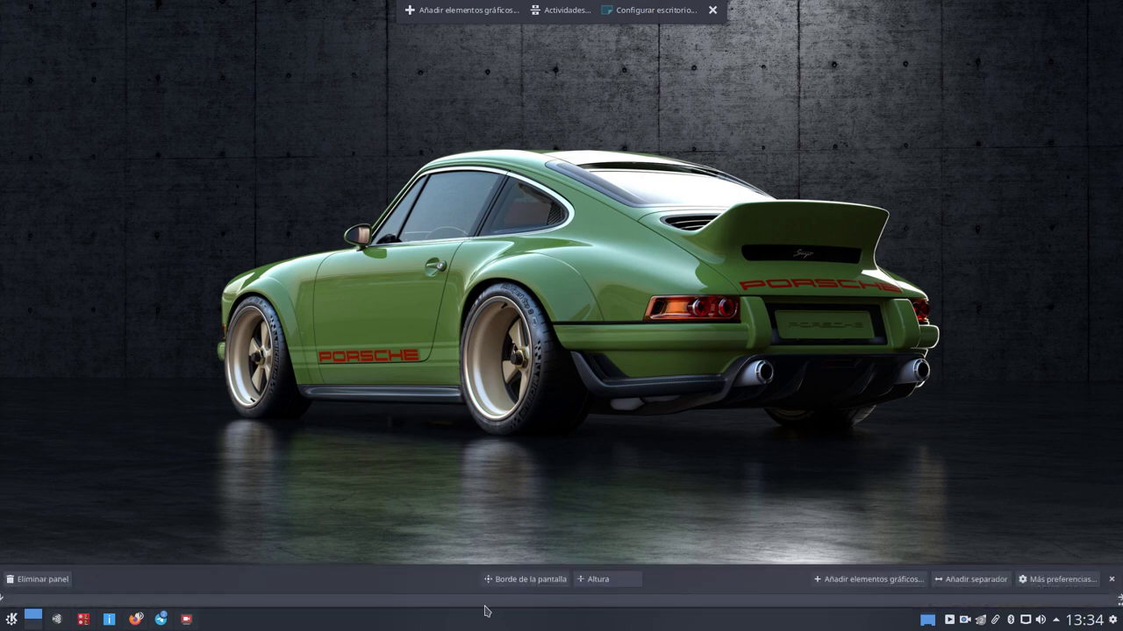
click(892, 580)
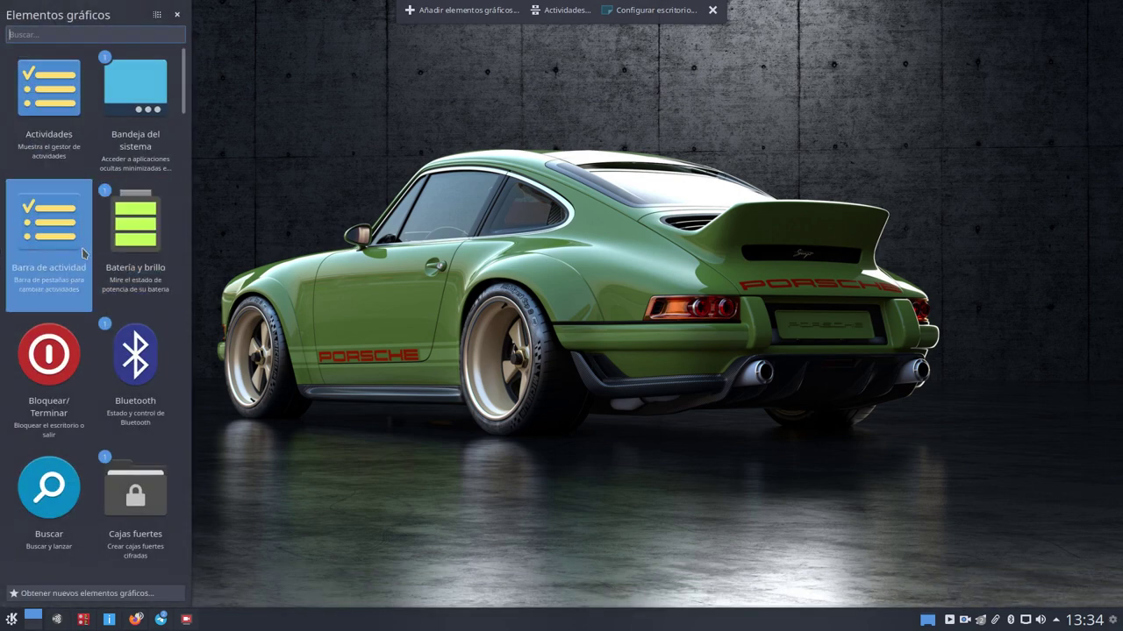
scroll(83, 253, down, 3)
scroll(83, 253, down, 12)
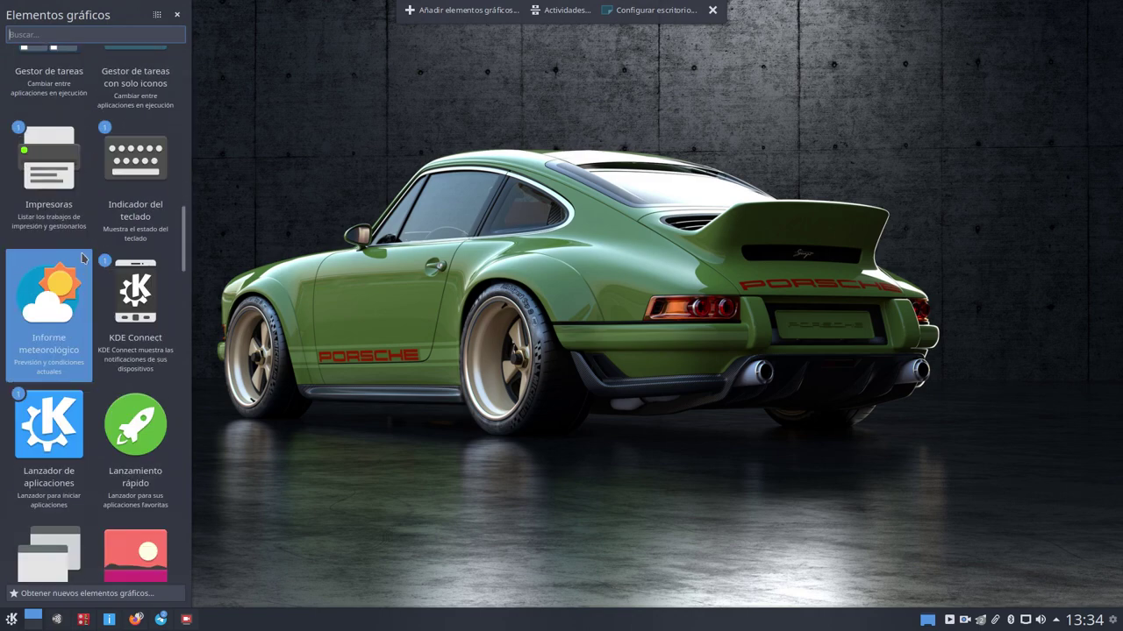
scroll(84, 255, down, 12)
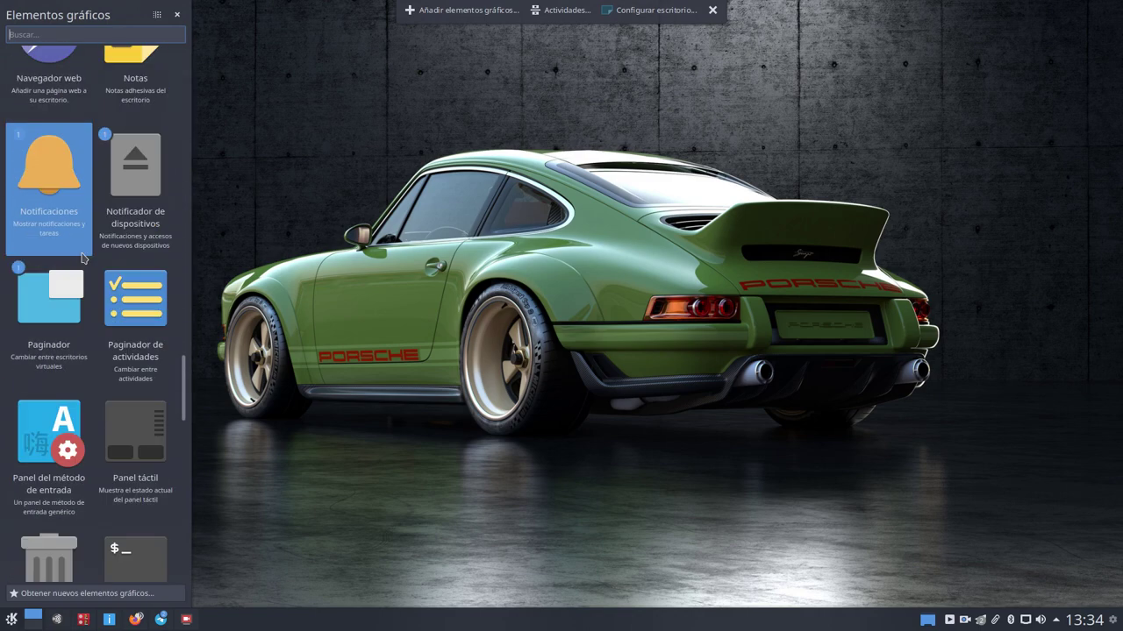
scroll(83, 255, down, 12)
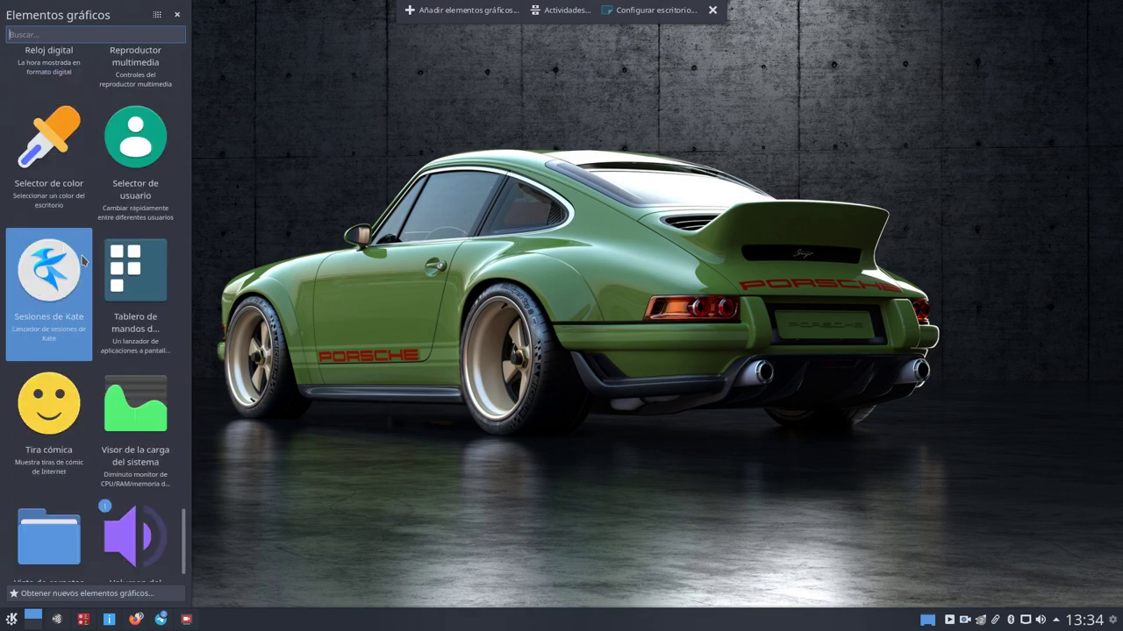
scroll(83, 271, up, 12)
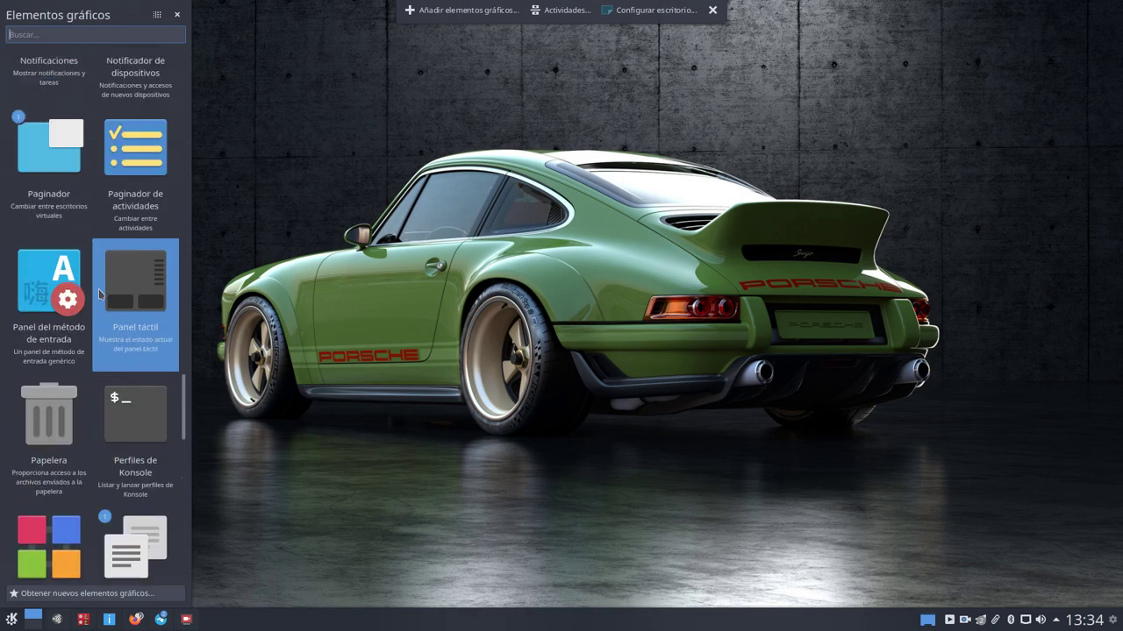
scroll(99, 295, up, 12)
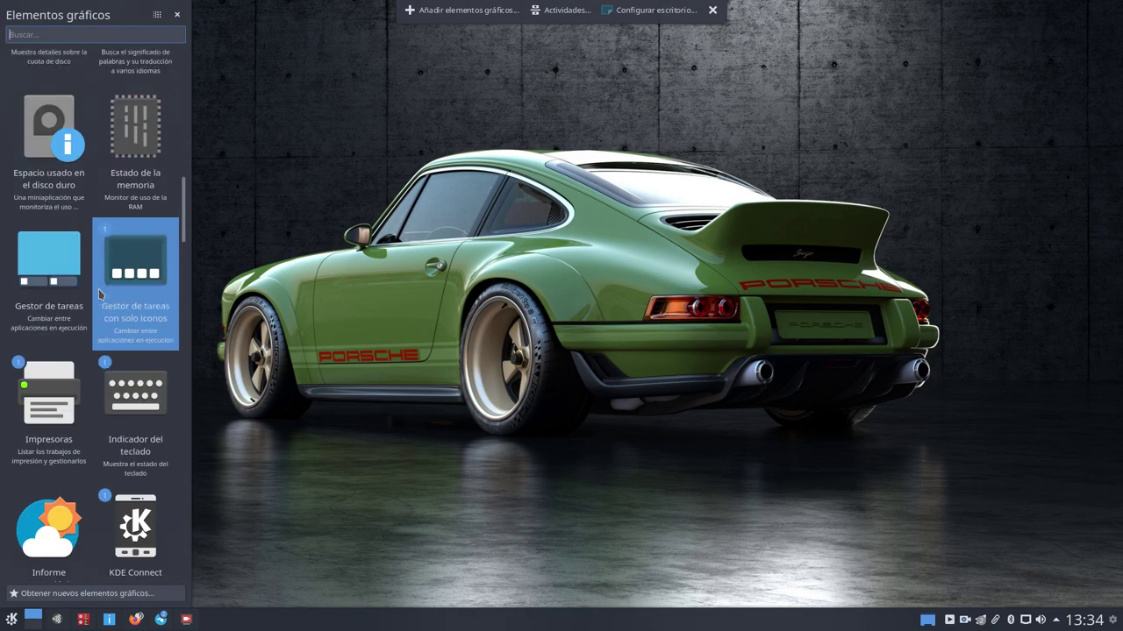
scroll(99, 295, up, 6)
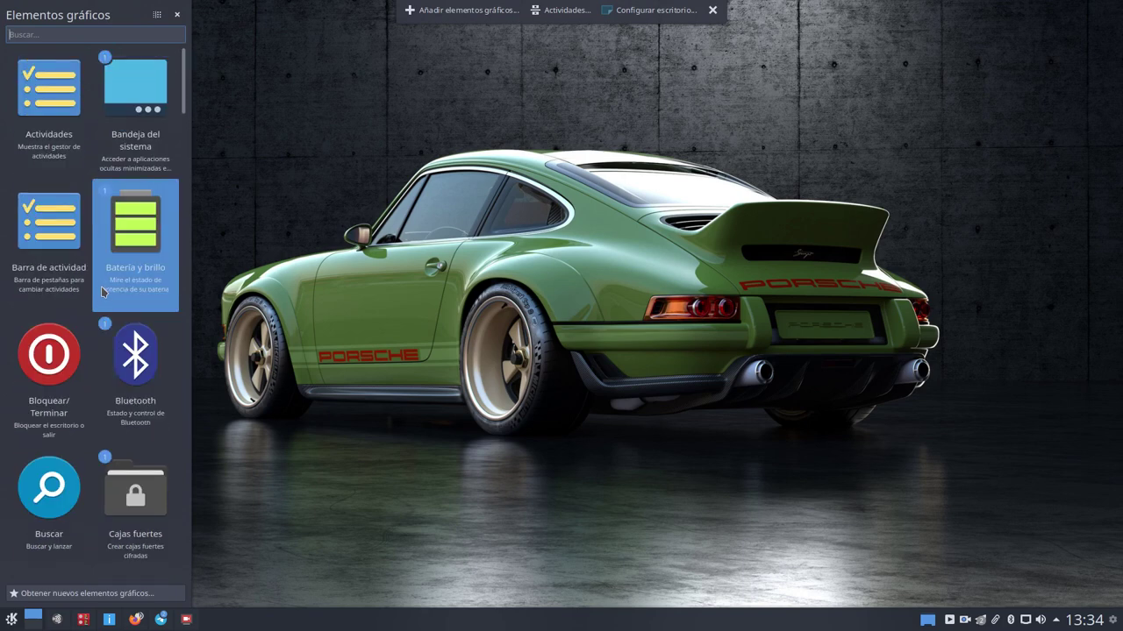
click(522, 274)
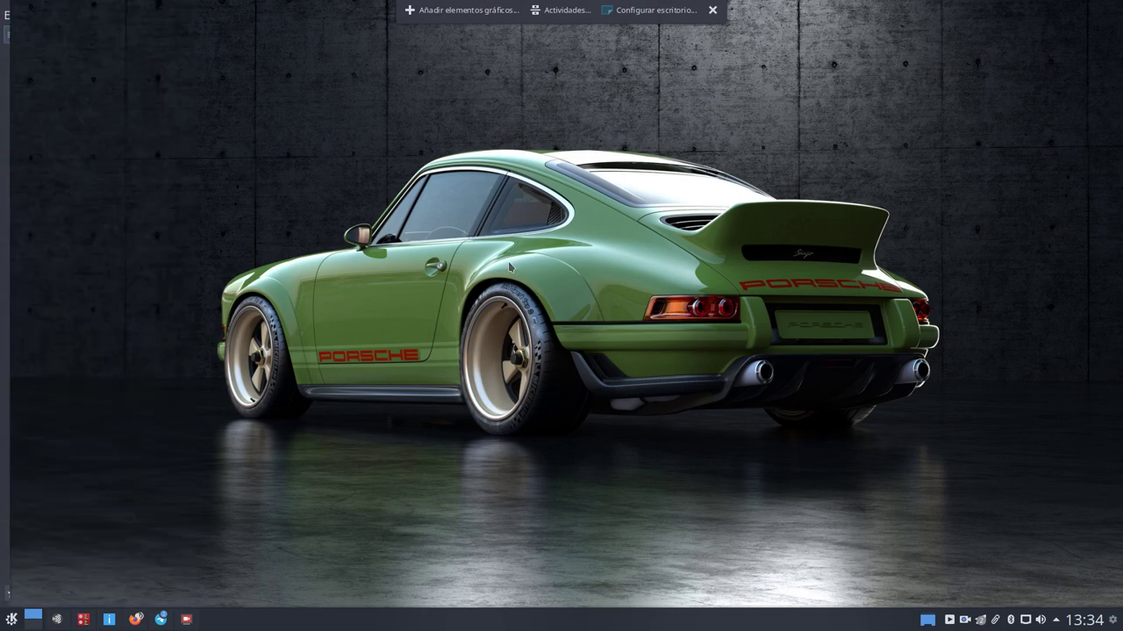
Review the panel's additional alignment and visibility preferences, dismiss them and finish customizing the layout
click(1112, 620)
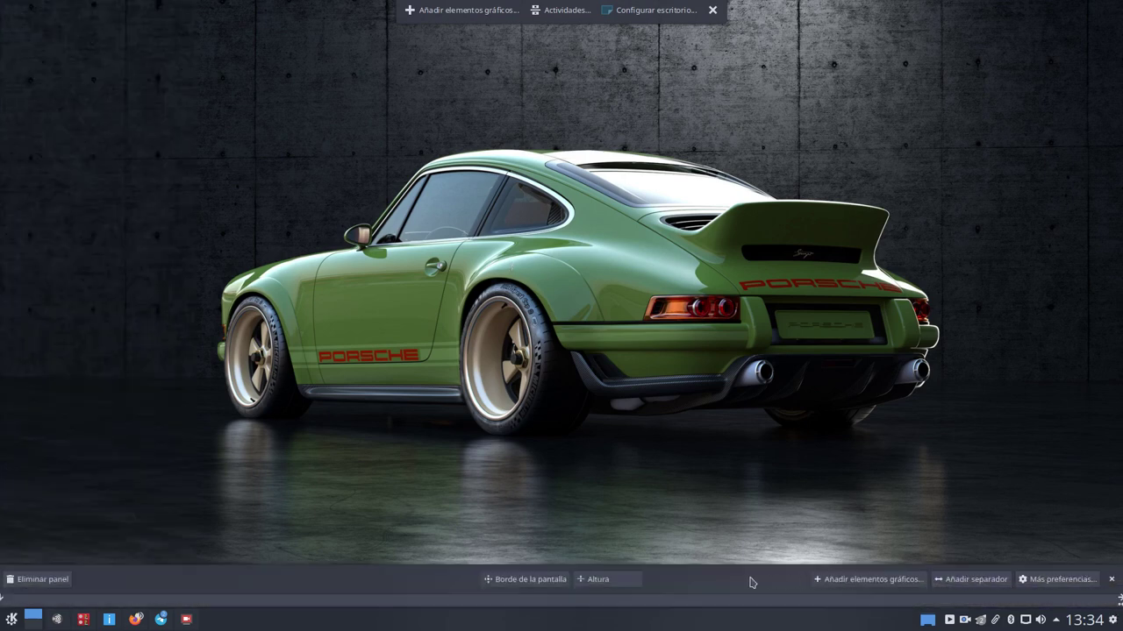
click(1065, 581)
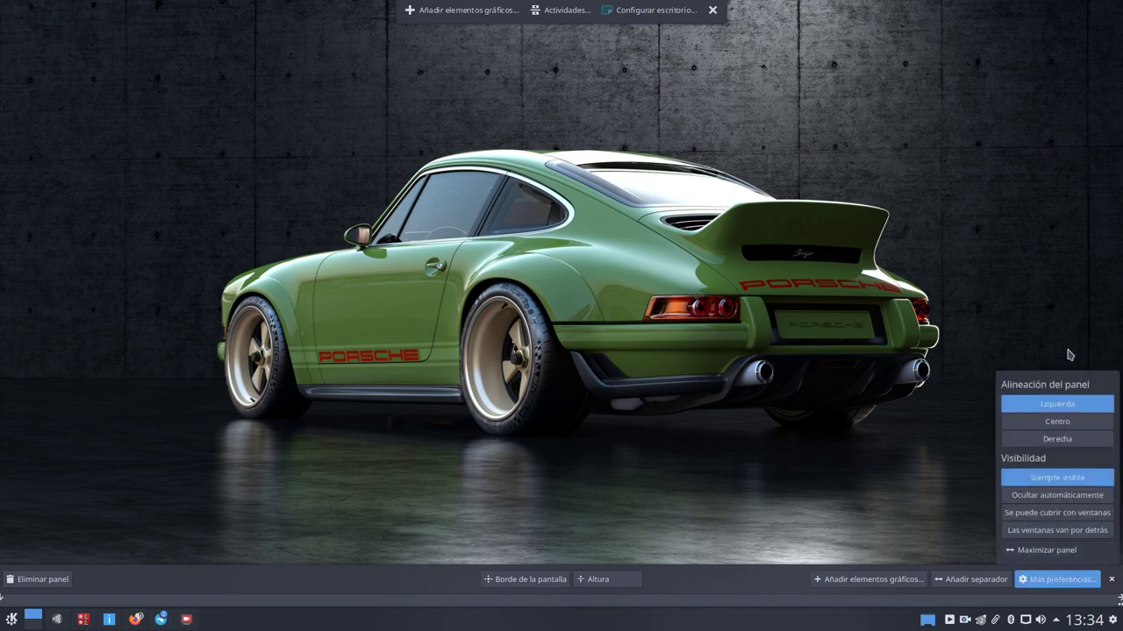
click(1061, 313)
right_click(756, 55)
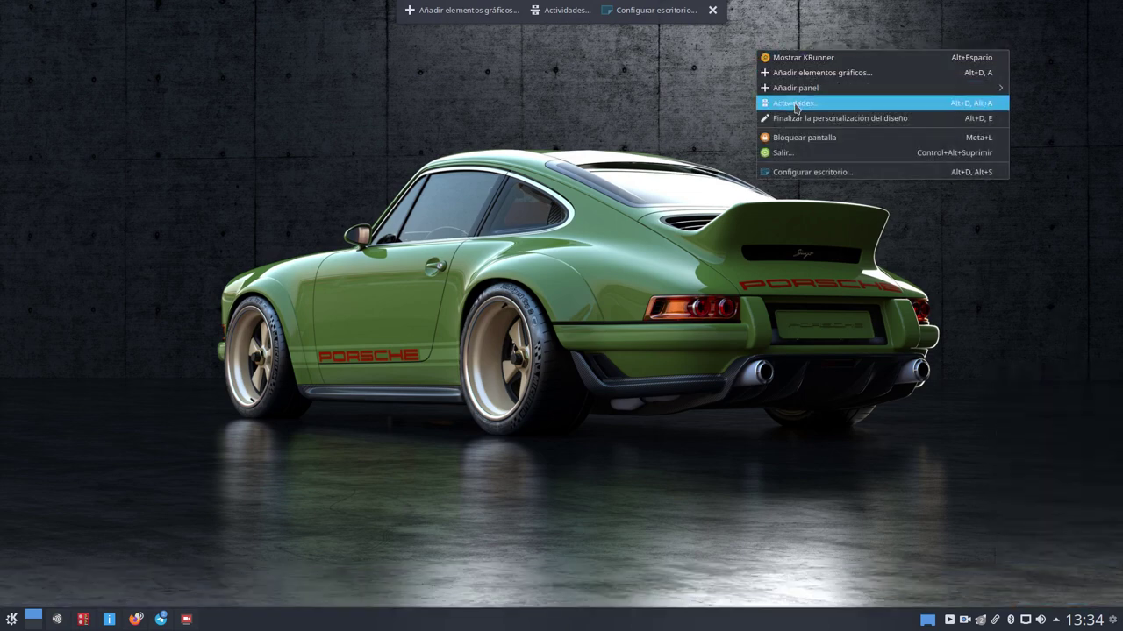
click(817, 118)
Open the desktop settings, reposition and enlarge the window, and browse the available wallpapers
right_click(530, 157)
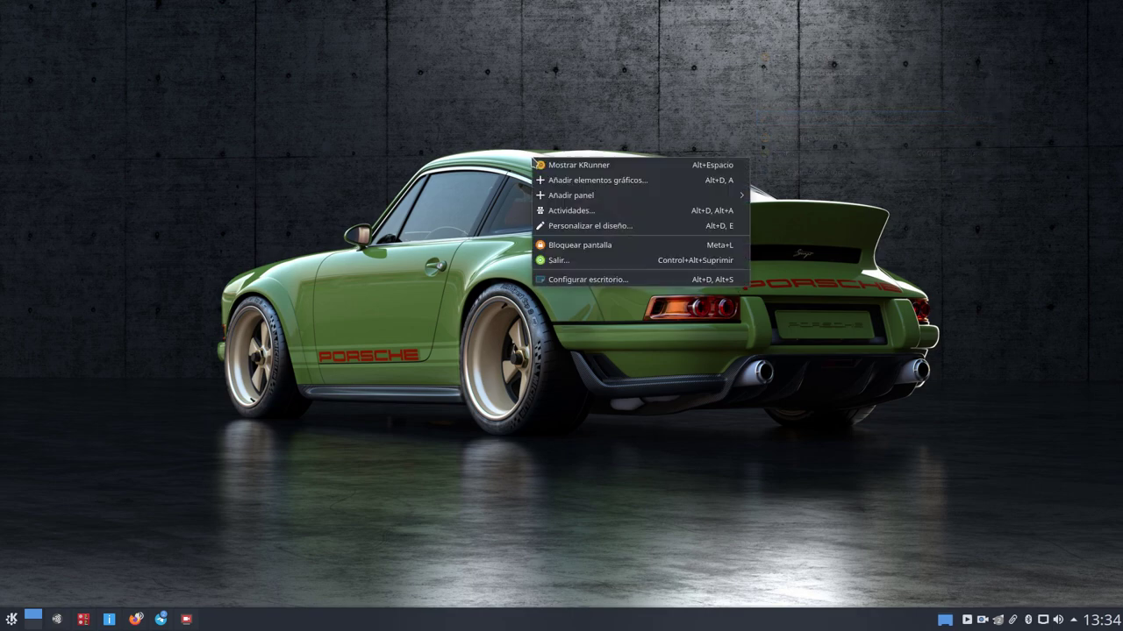
click(588, 279)
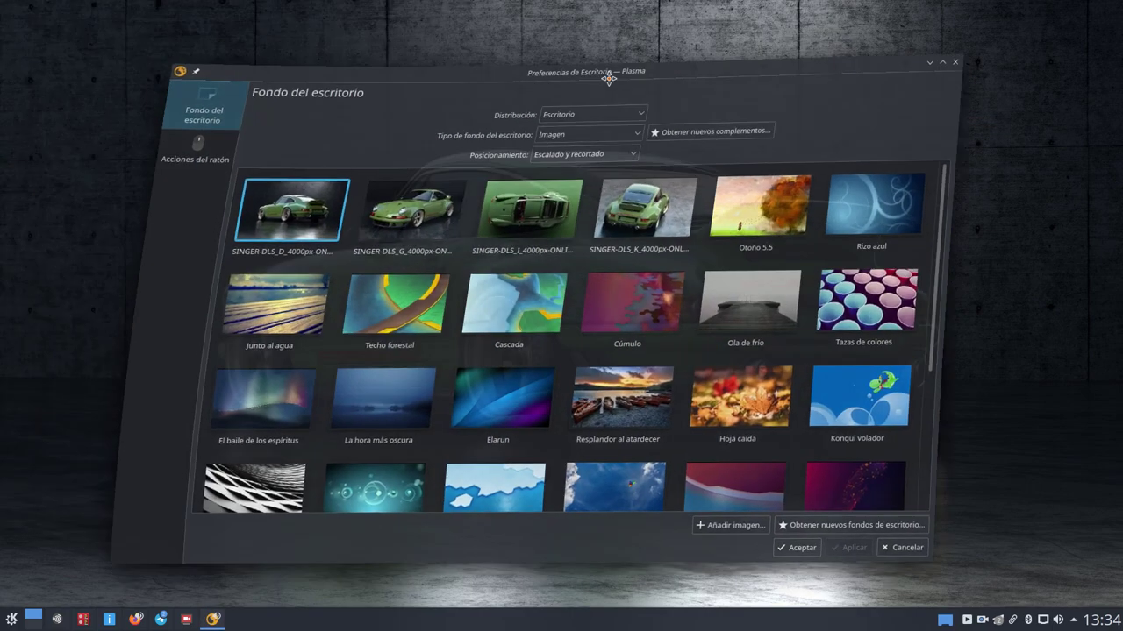
drag(609, 79, 521, 37)
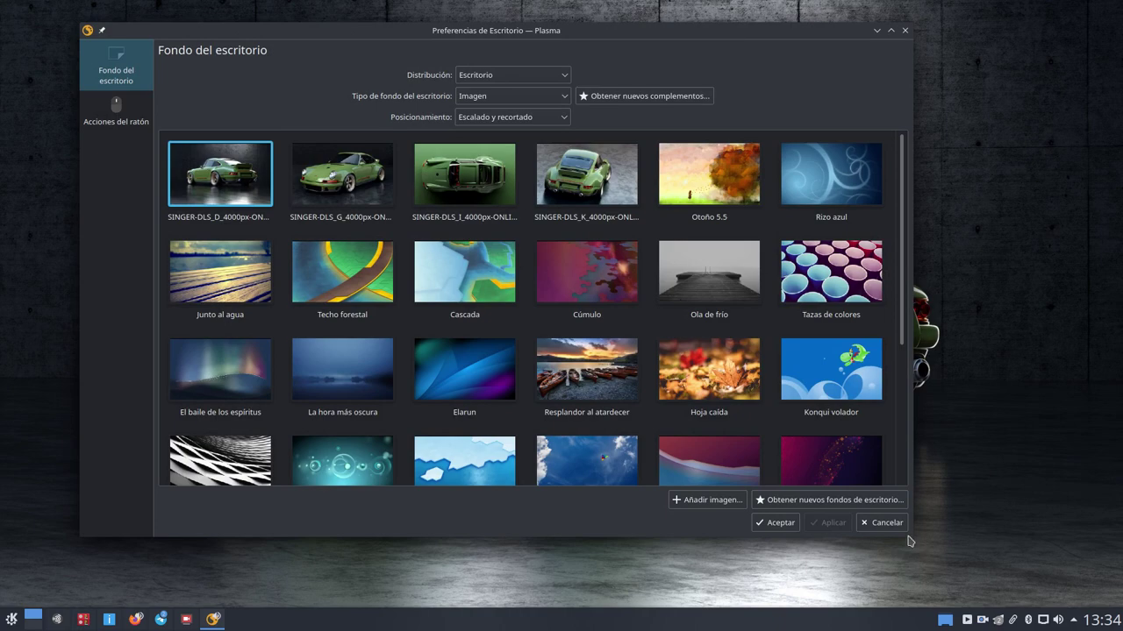
drag(916, 541, 991, 578)
scroll(691, 377, down, 2)
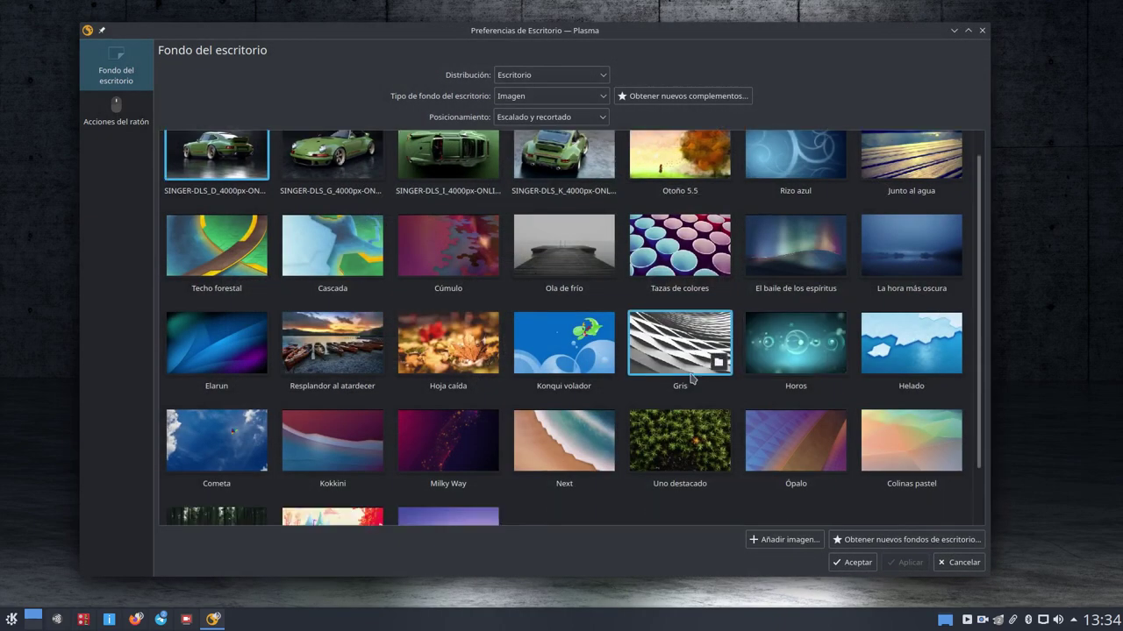
scroll(688, 456, up, 2)
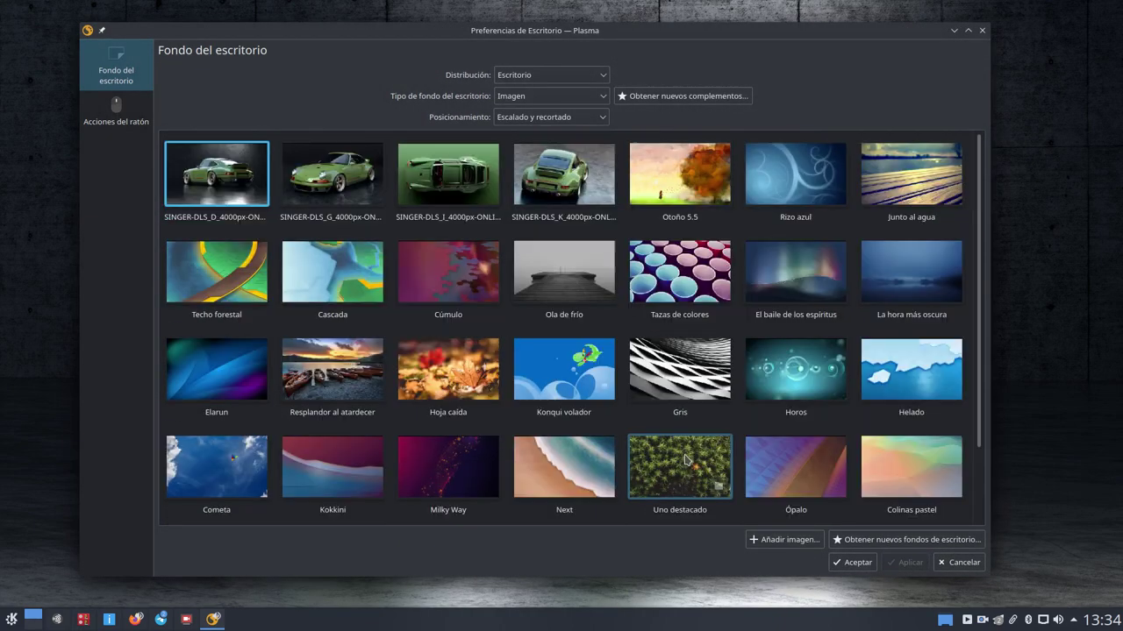
Review the desktop's mouse actions, return to the wallpaper page and close the desktop settings
click(116, 120)
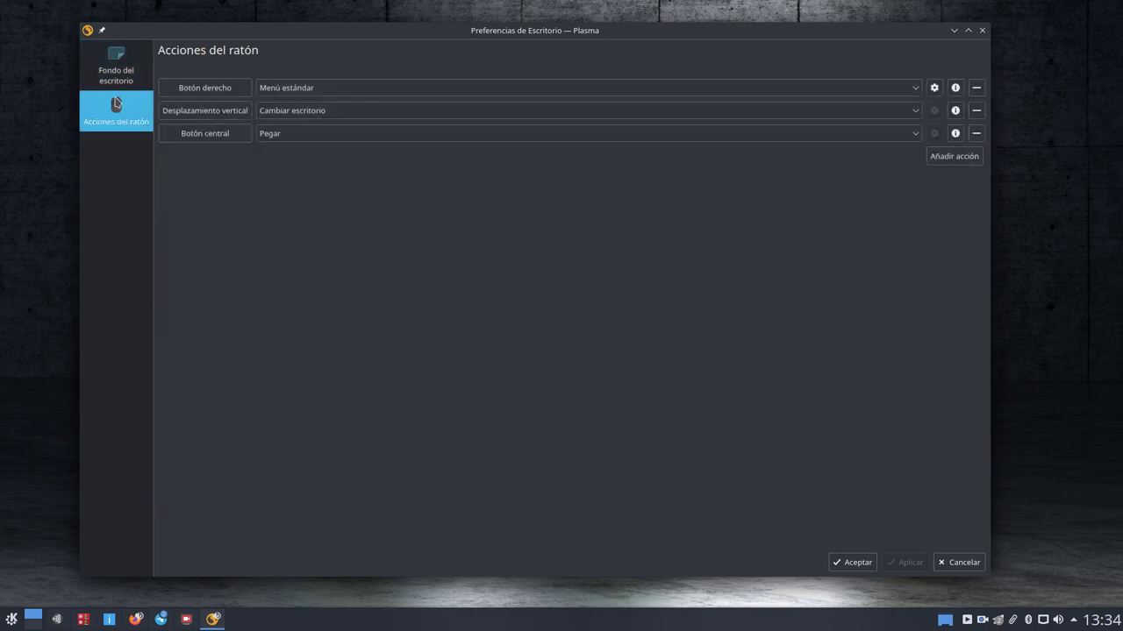
click(120, 73)
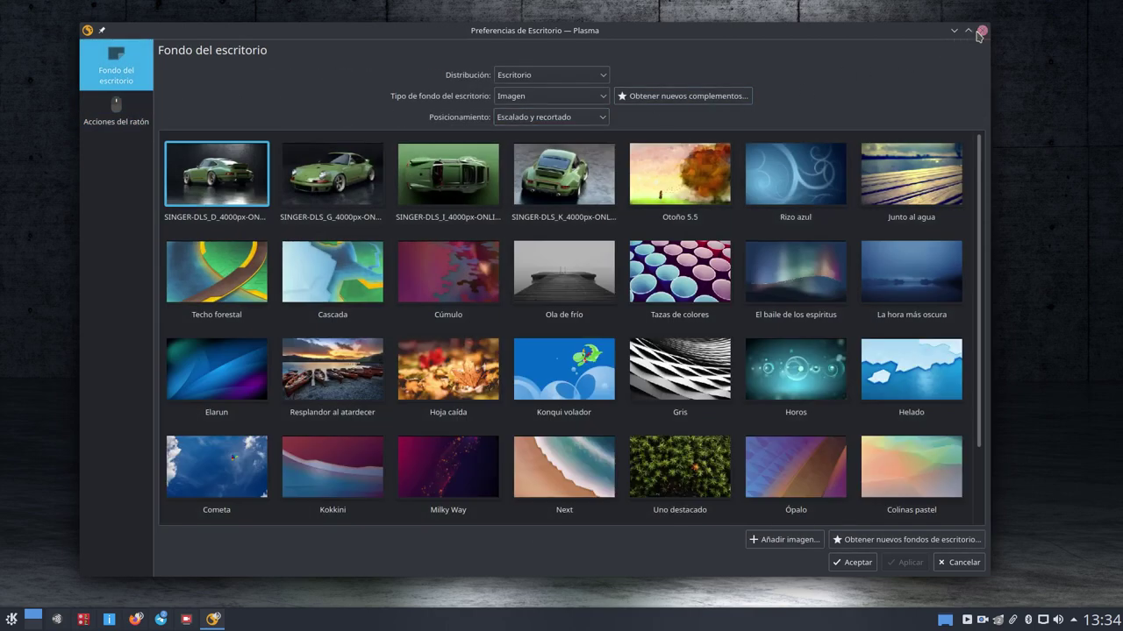
click(981, 32)
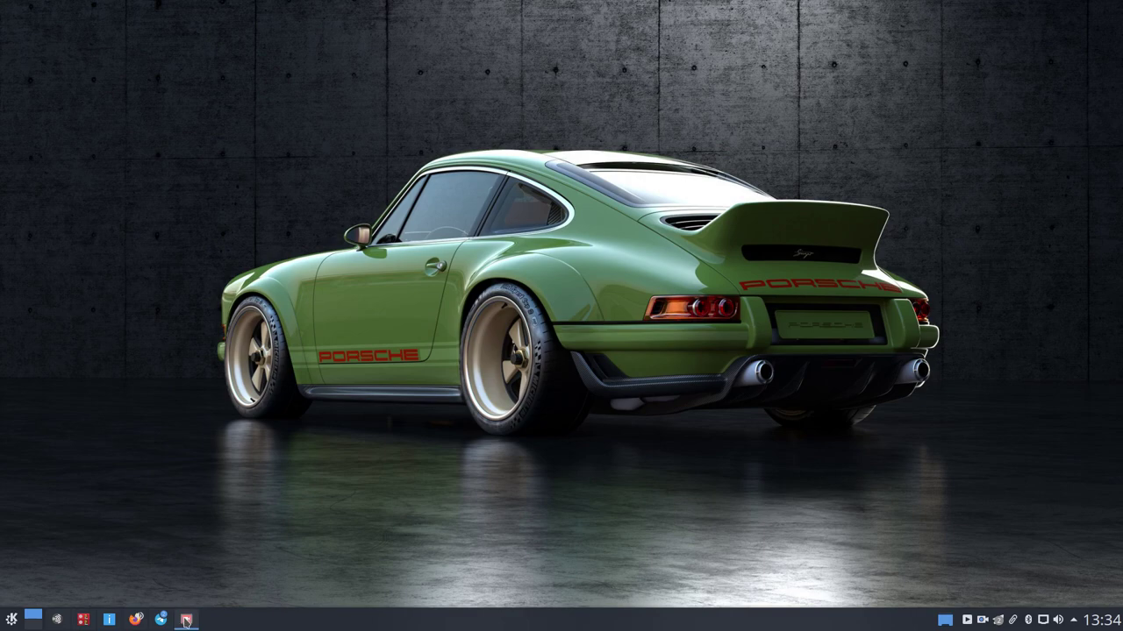
Show the SimpleScreenRecorder and KInfocenter windows and arrange them side by side on the desktop
click(186, 621)
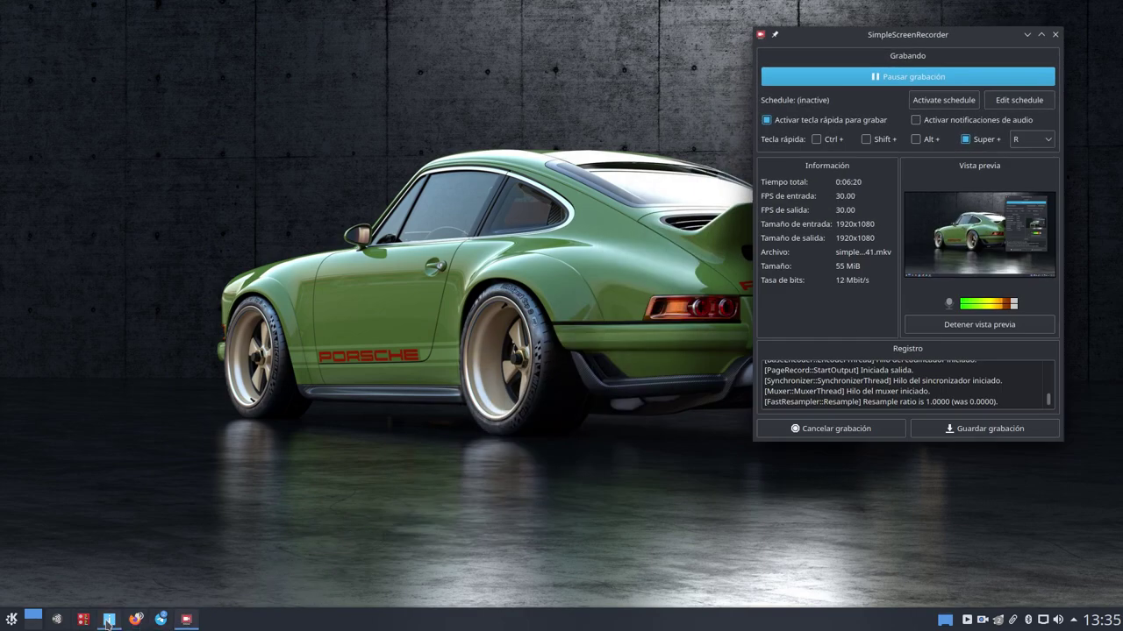
click(108, 620)
drag(394, 41, 430, 44)
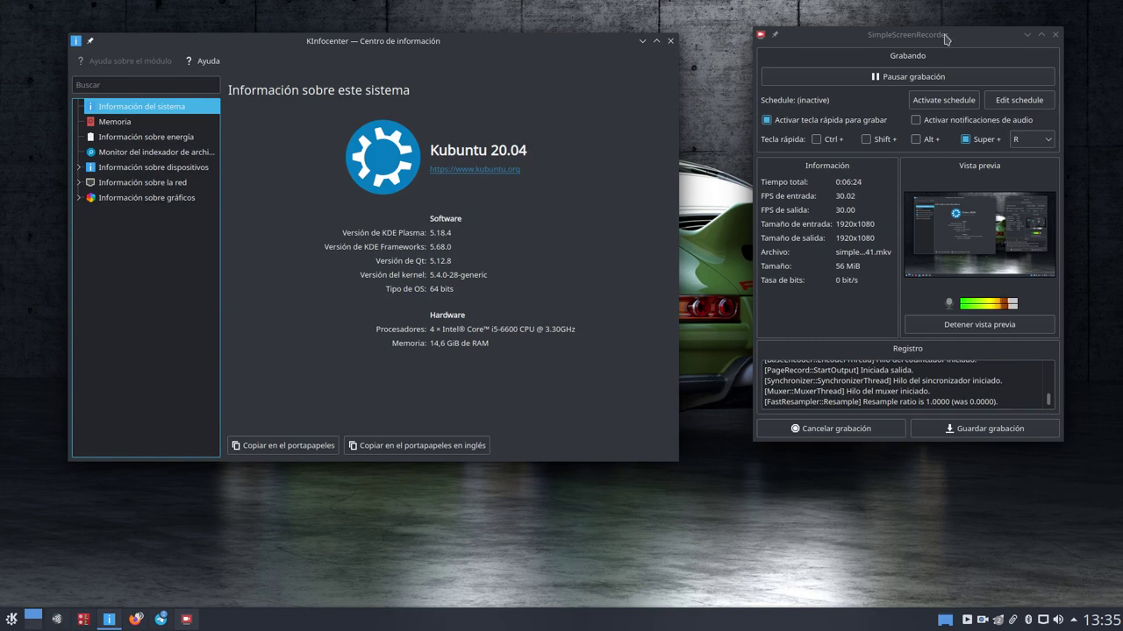
mouse_move(944, 39)
mouse_down()
mouse_move(931, 55)
mouse_move(941, 56)
mouse_up()
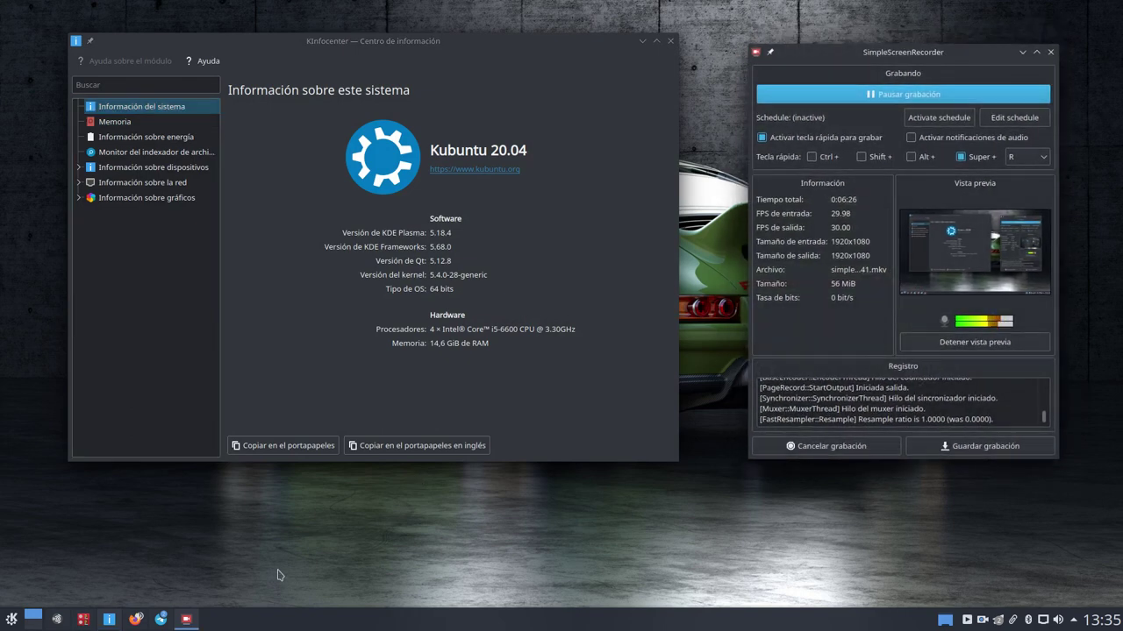
Launch Konsole, move its window over the others, run htop to view the processes and minimize the terminal
click(14, 624)
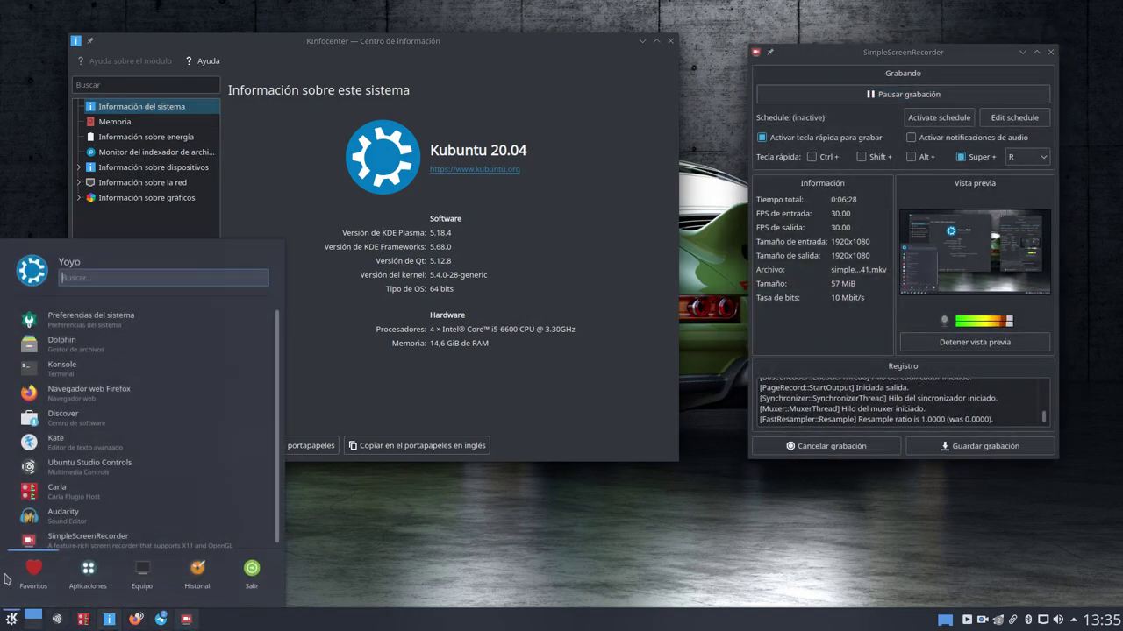
click(105, 377)
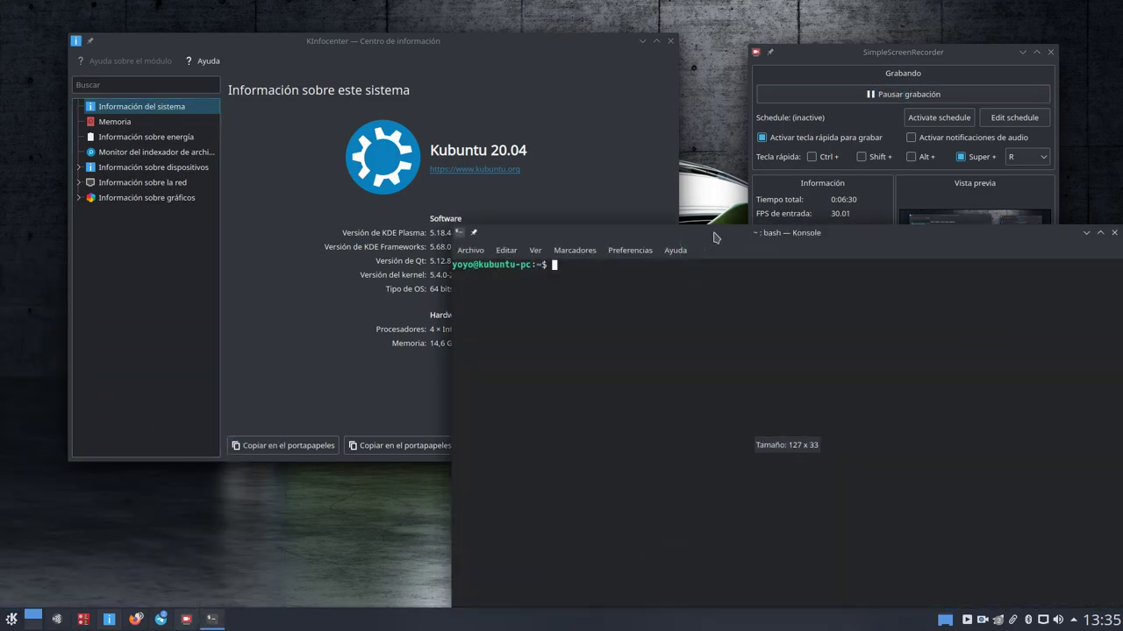
drag(713, 237, 429, 93)
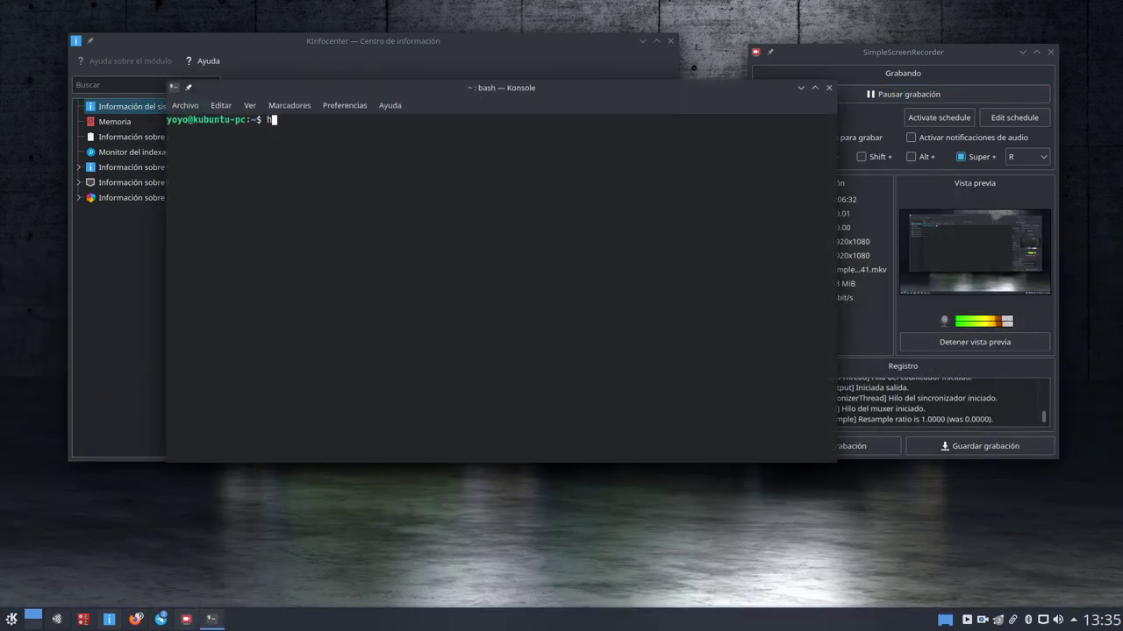
text(htop)
key(Return)
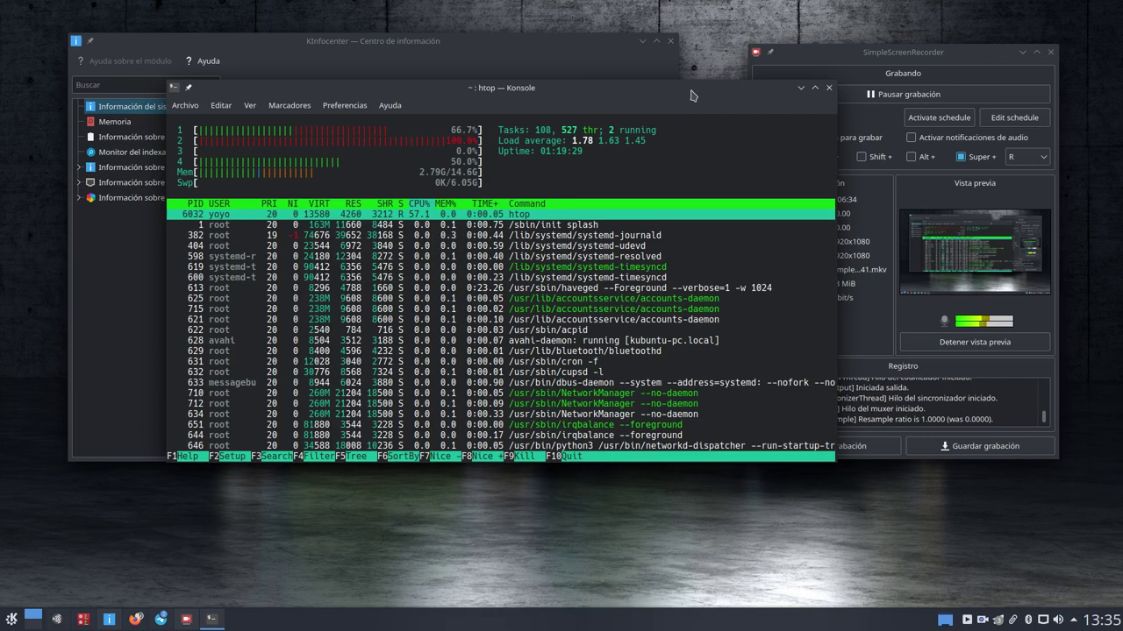
click(801, 89)
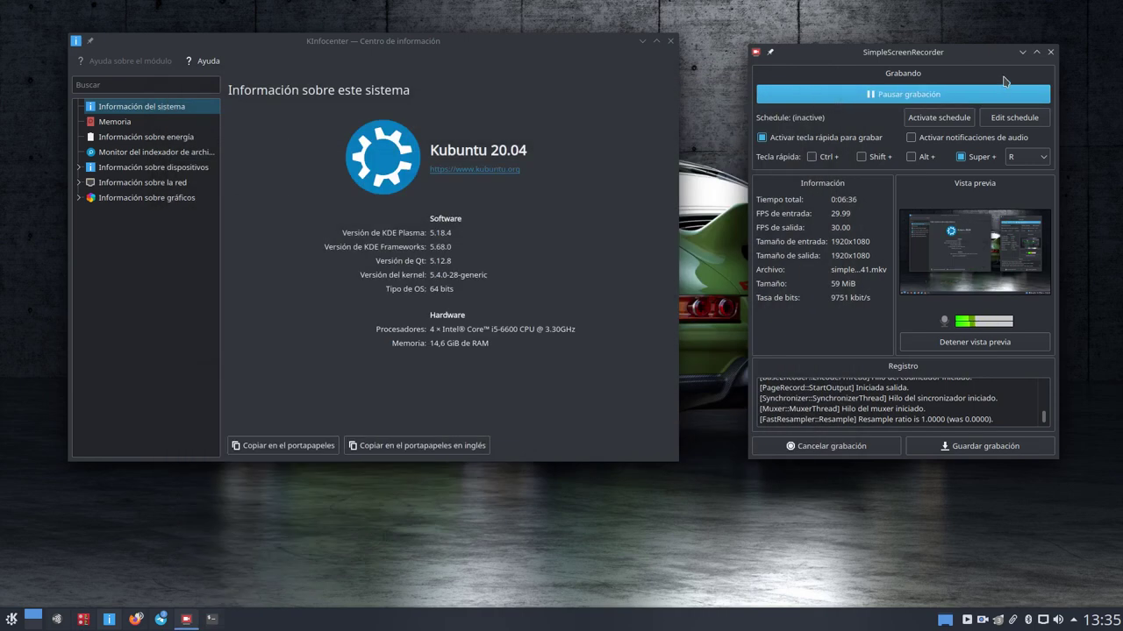